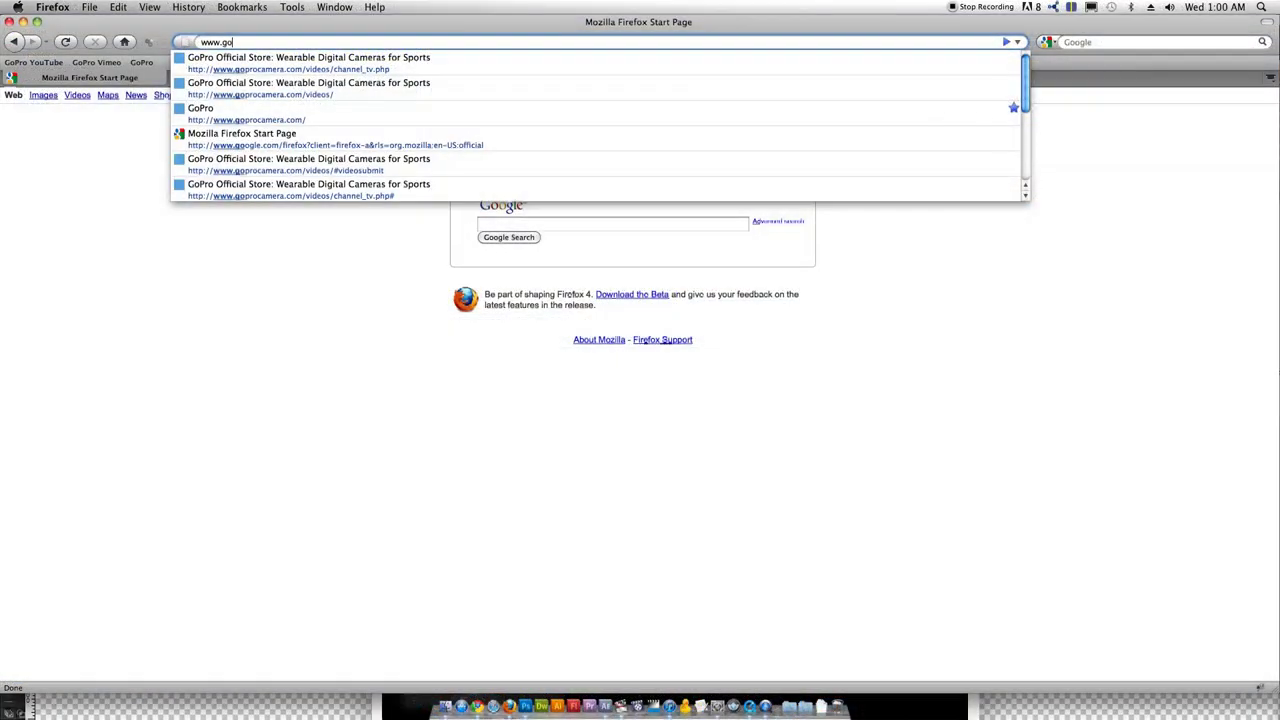
# Go to GoPro's support site and open the HD HERO 1080 firmware update page
pyautogui.write('.com/support')
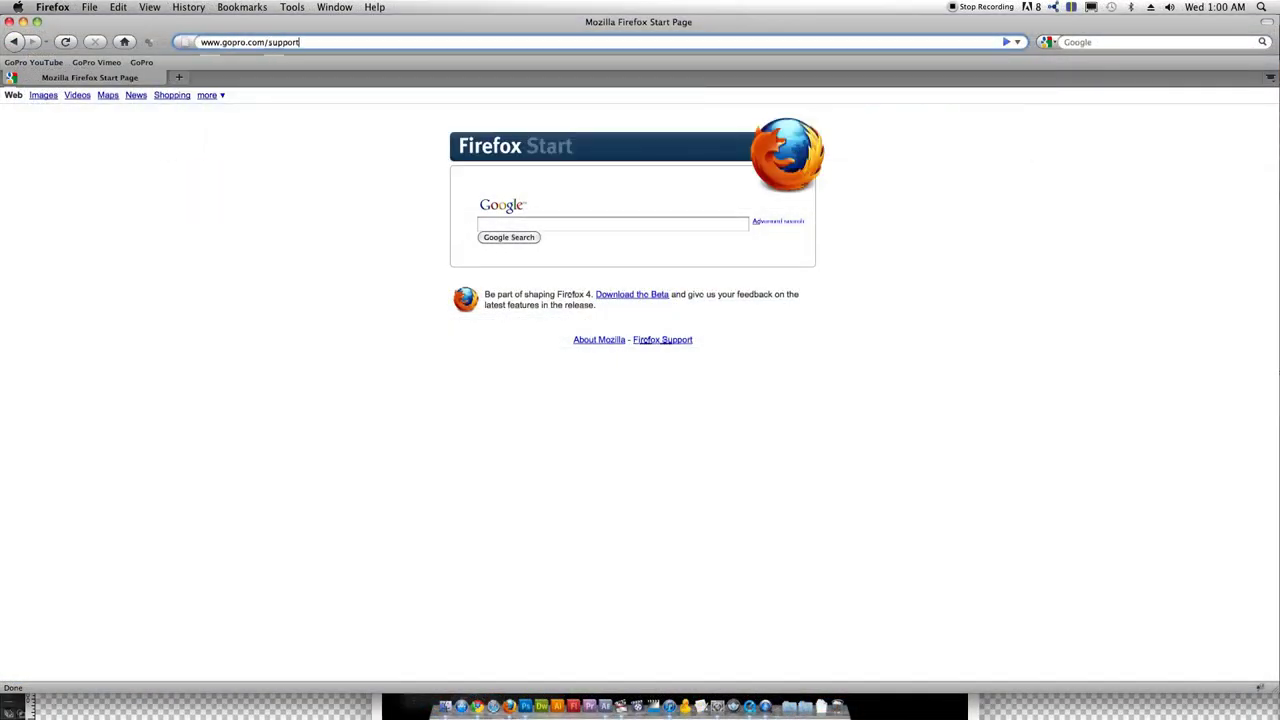
pyautogui.press('Return')
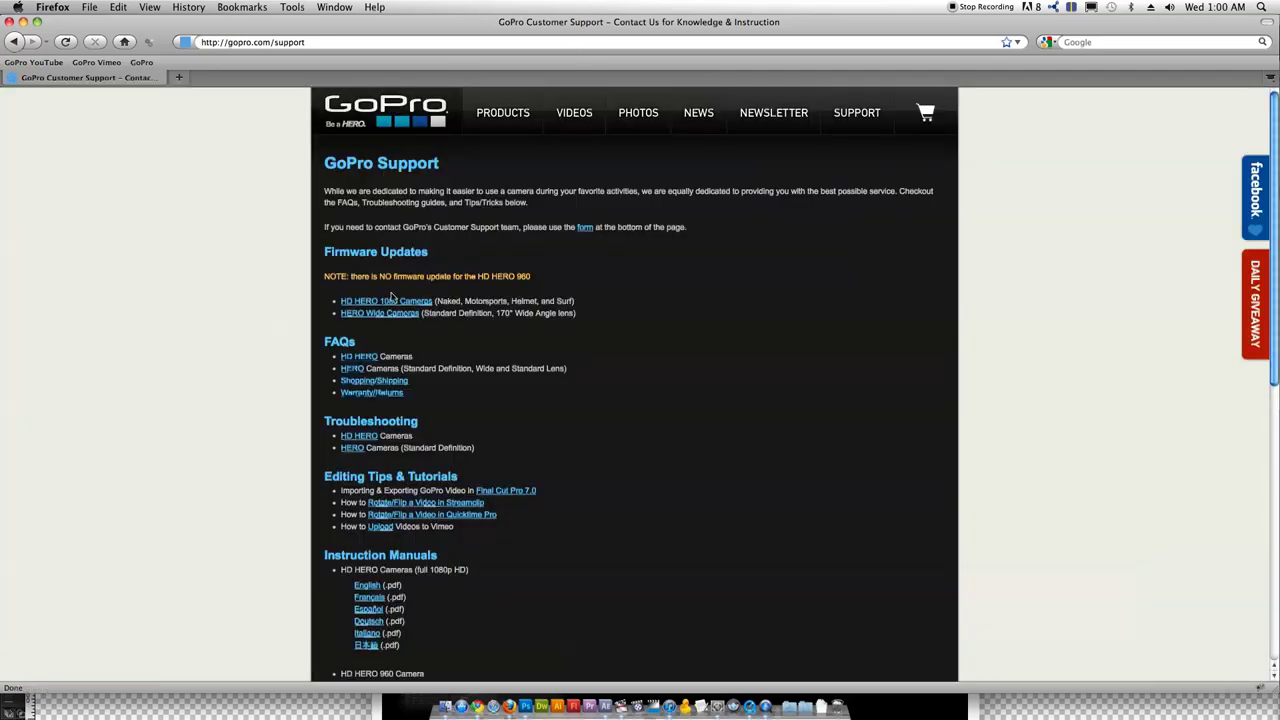
pyautogui.click(392, 305)
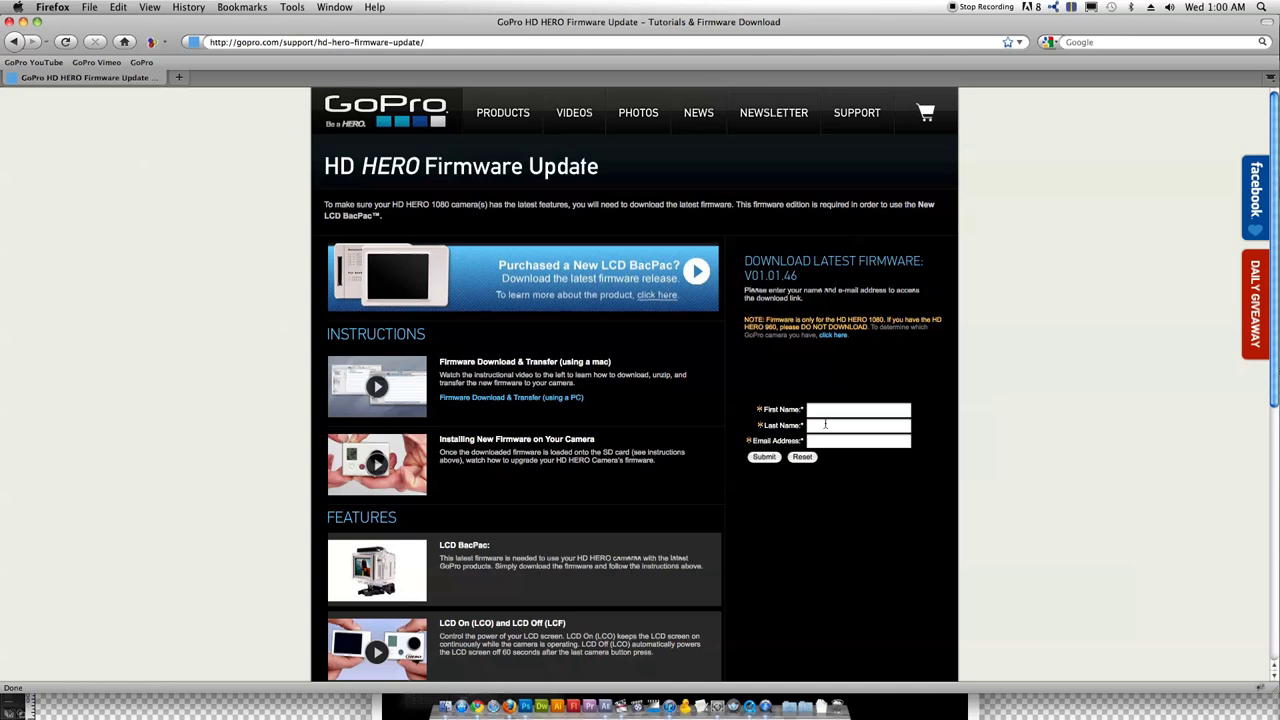
# Enter first name, last name and e-mail, submit, then download and open the firmware v01.01.46 zip
pyautogui.click(825, 409)
pyautogui.press('Tab')
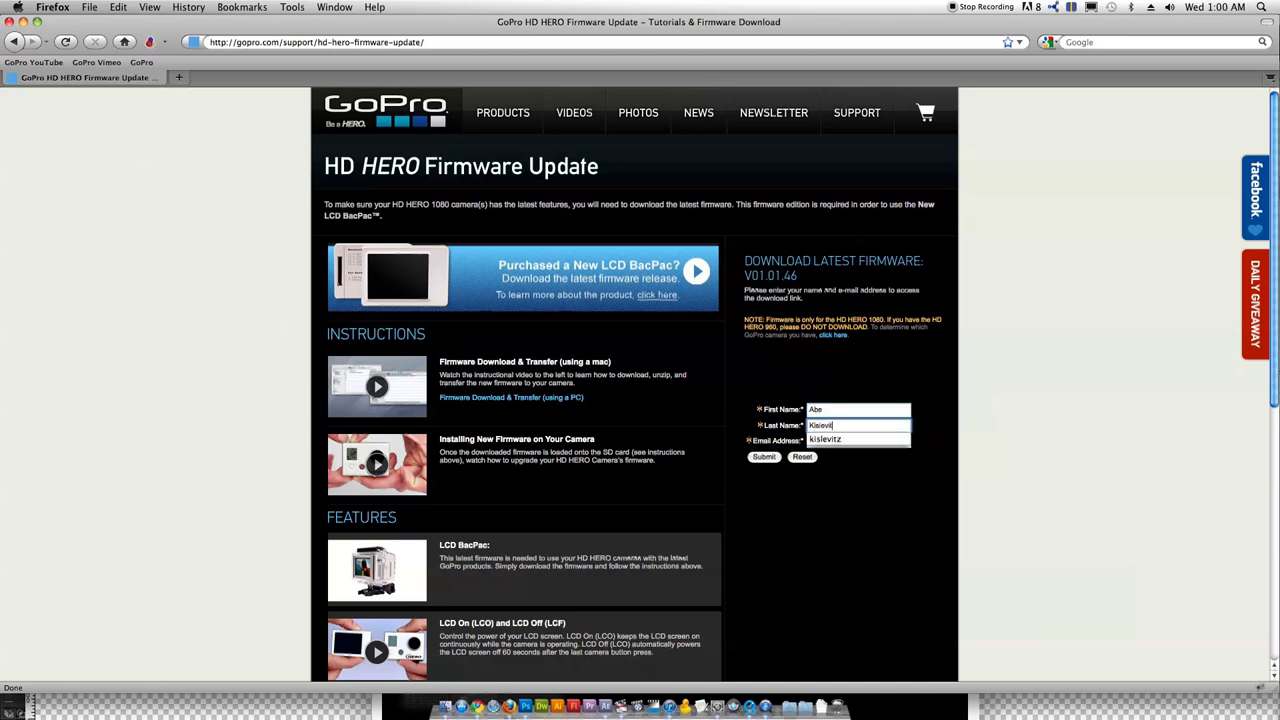
pyautogui.press('Tab')
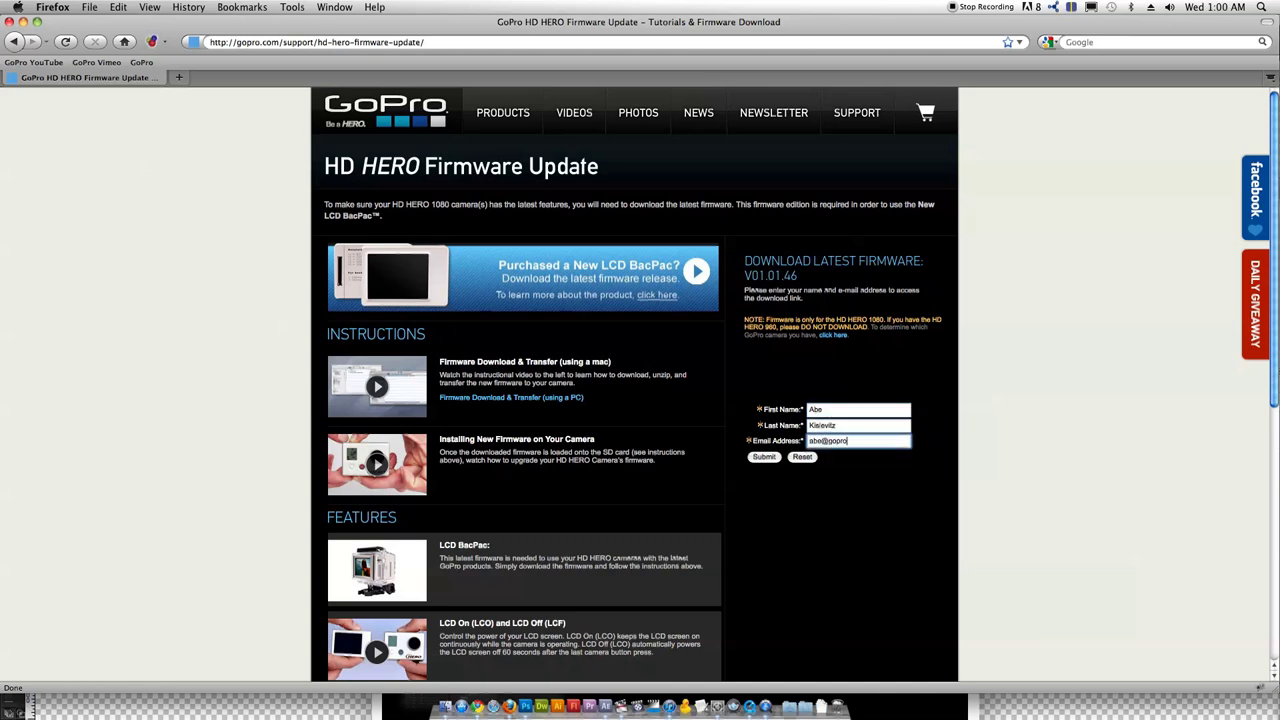
pyautogui.click(768, 460)
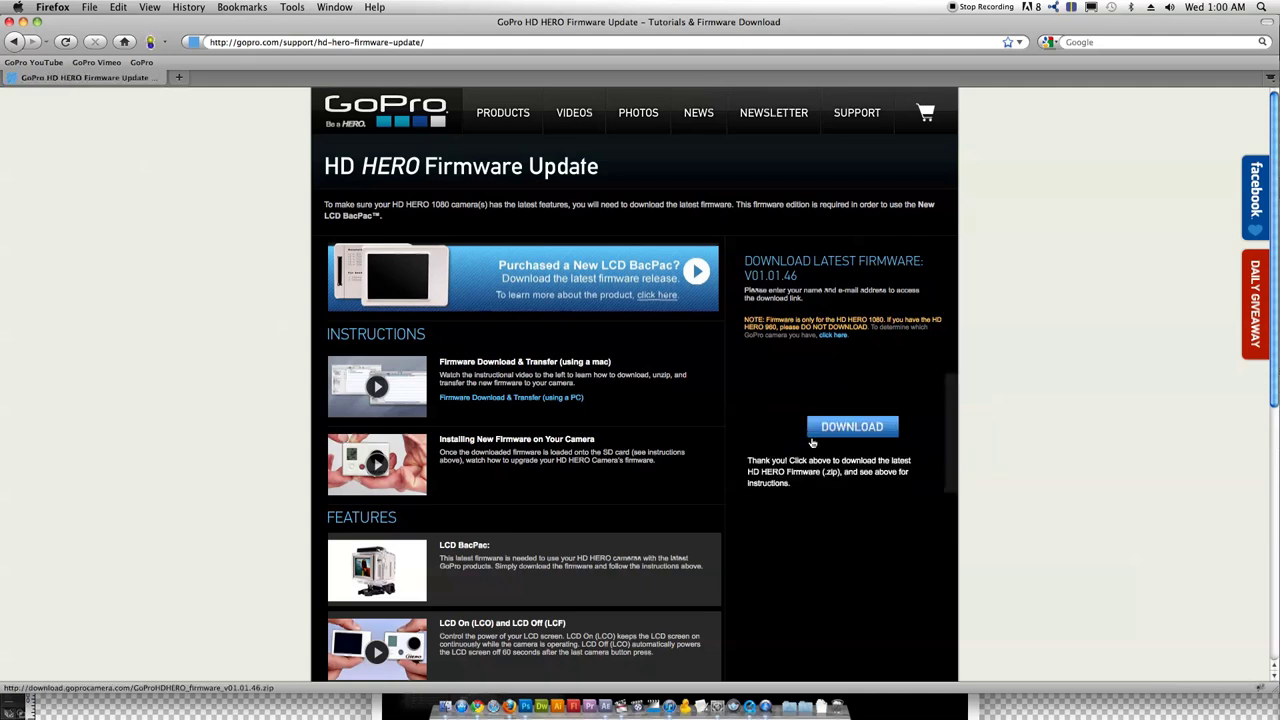
pyautogui.click(838, 428)
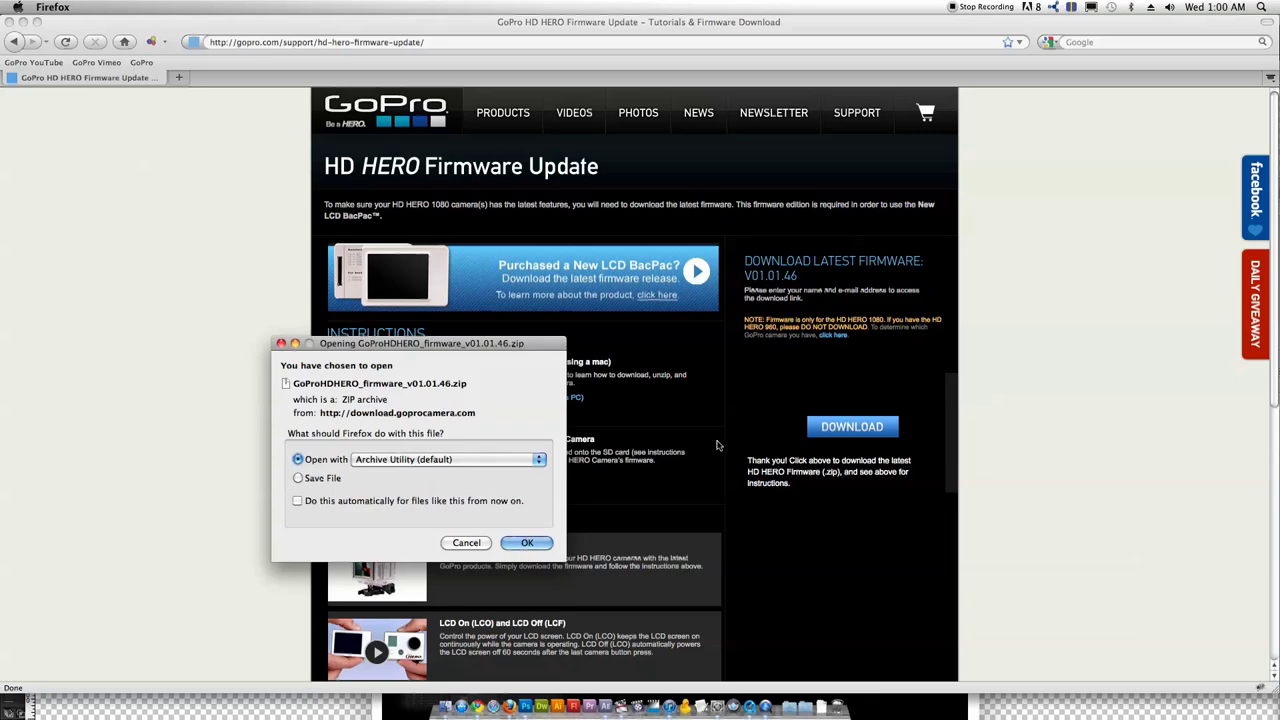
pyautogui.click(527, 542)
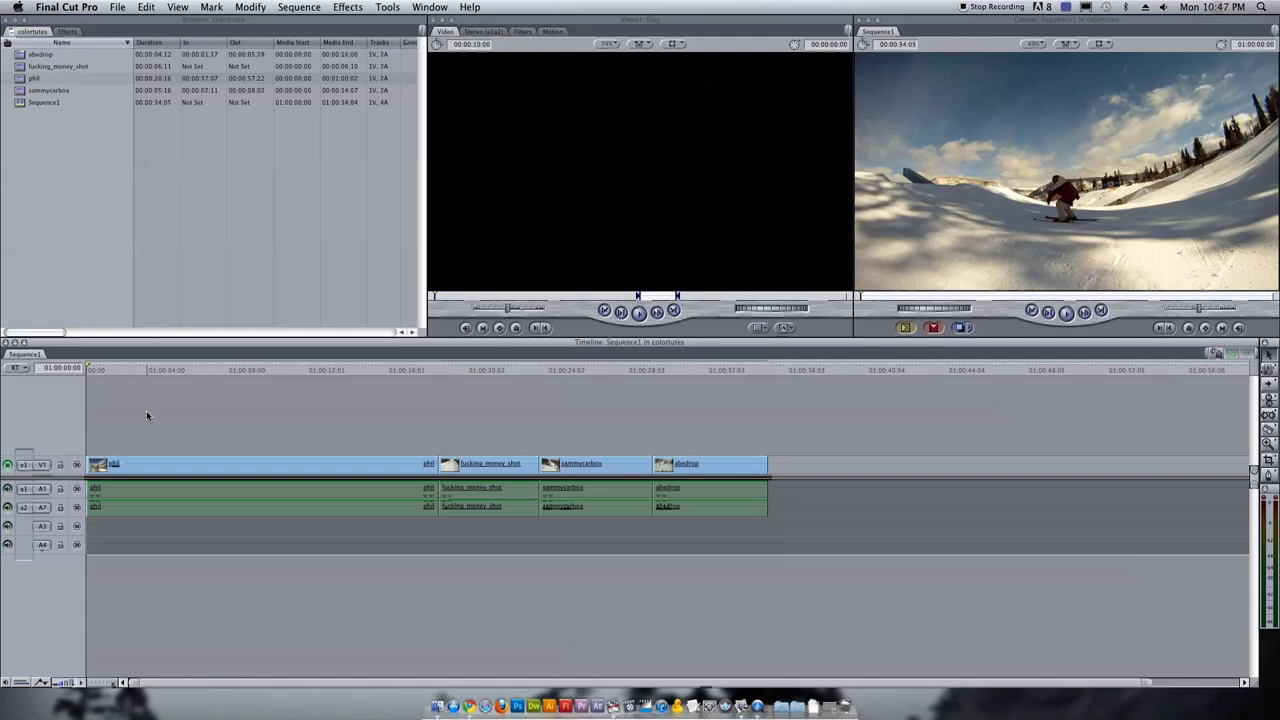
pyautogui.press('space')
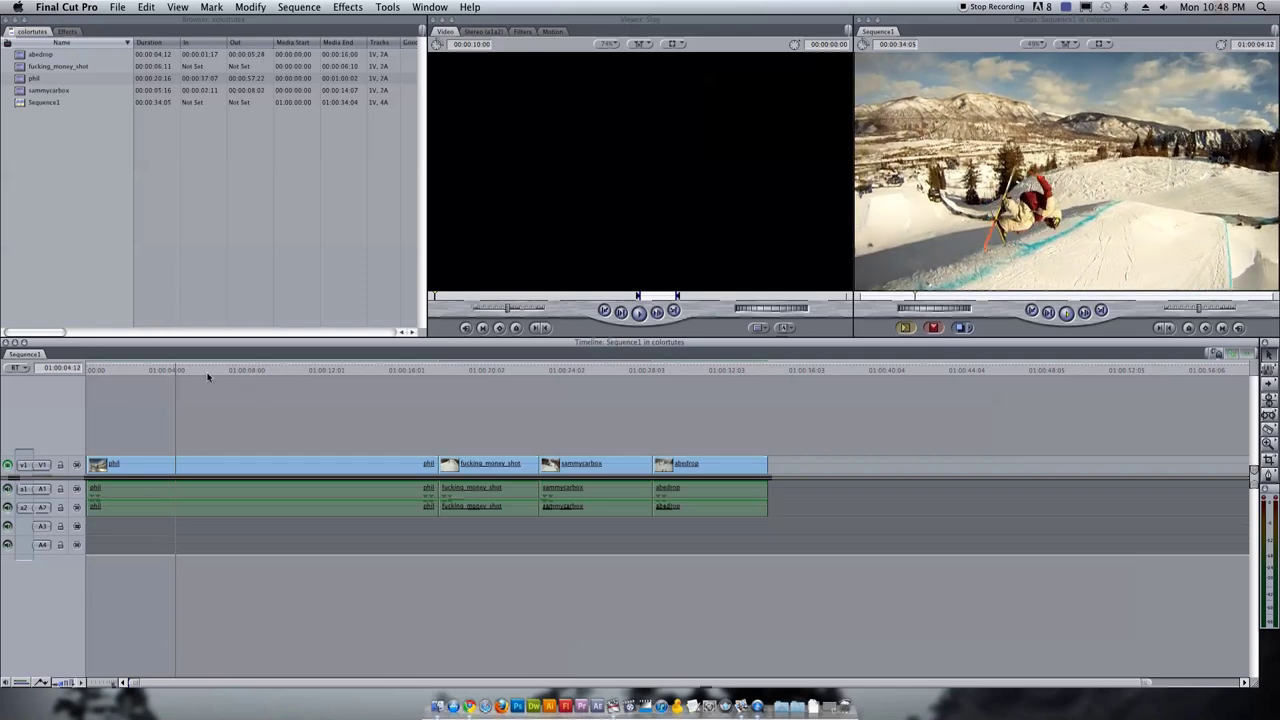
pyautogui.moveTo(200, 370); pyautogui.dragTo(446, 390)
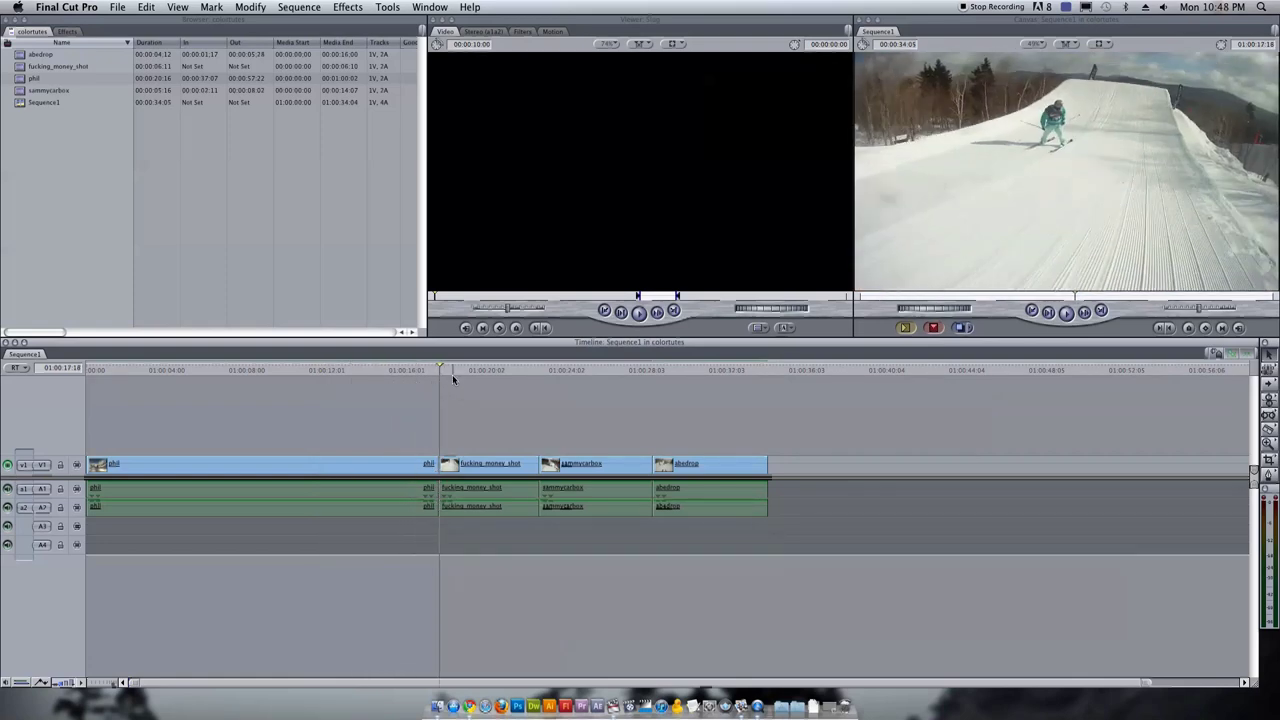
pyautogui.press('space')
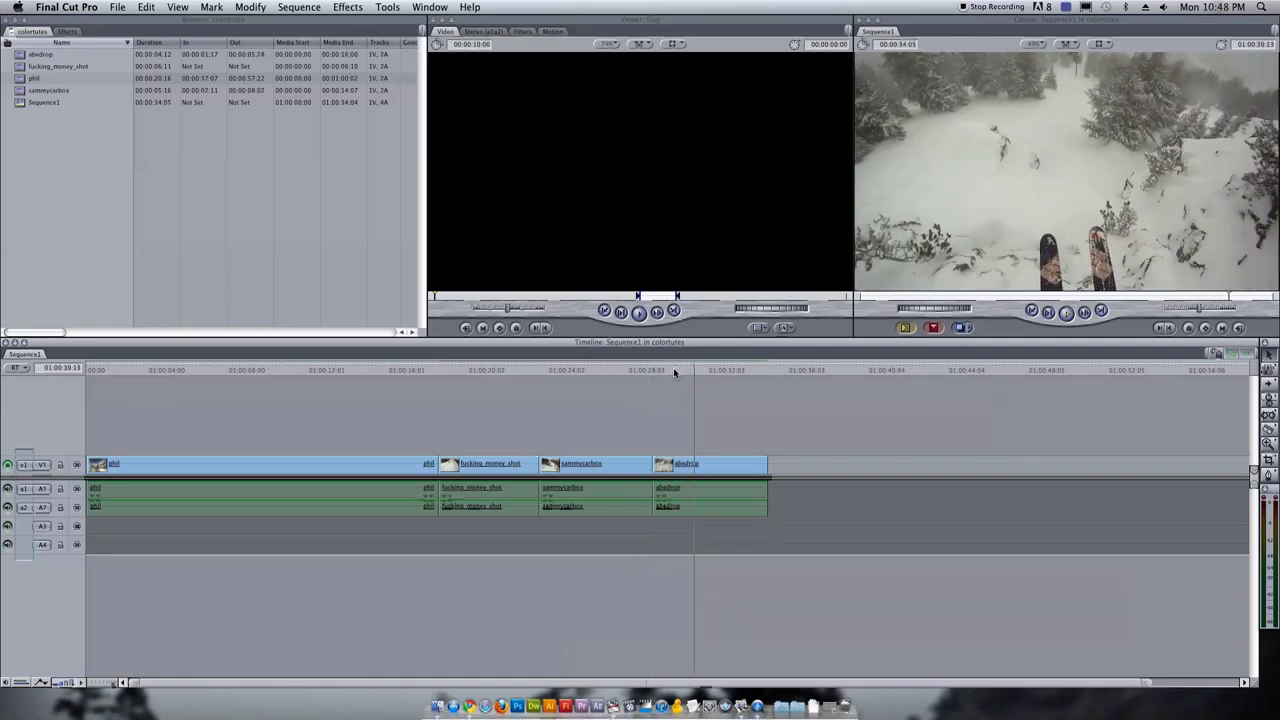
pyautogui.click(710, 372)
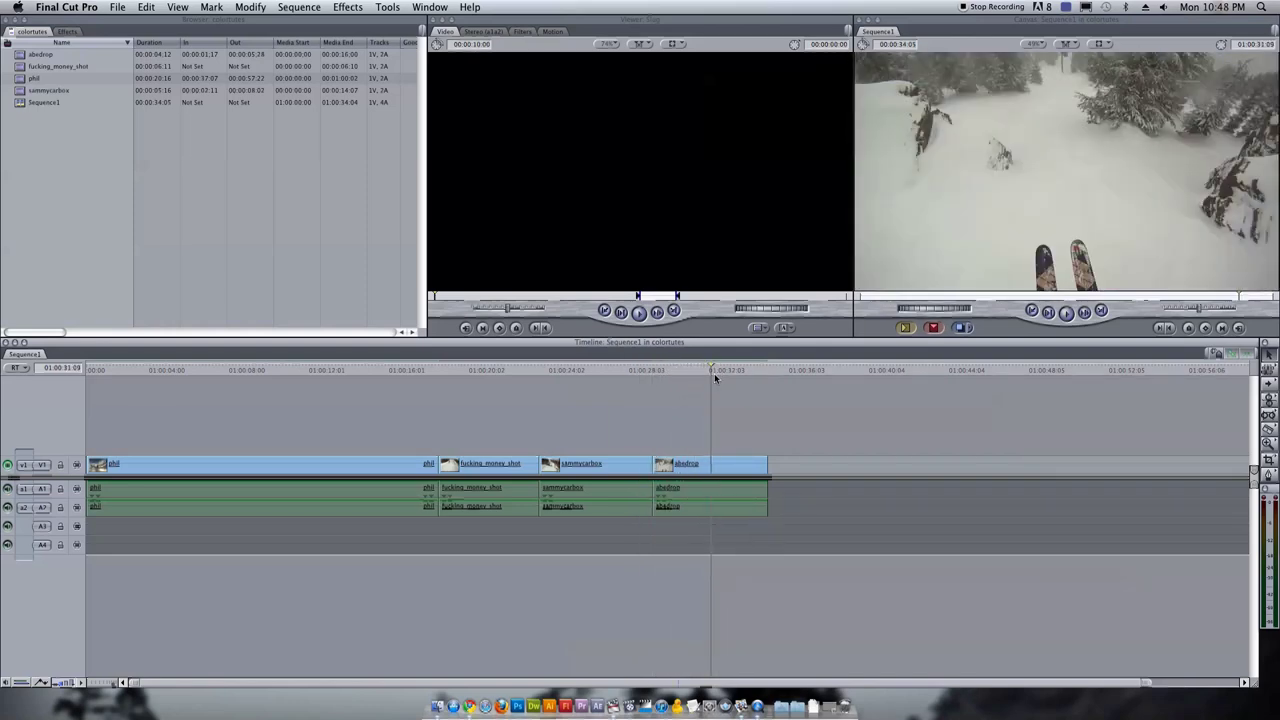
pyautogui.moveTo(715, 372); pyautogui.dragTo(330, 394)
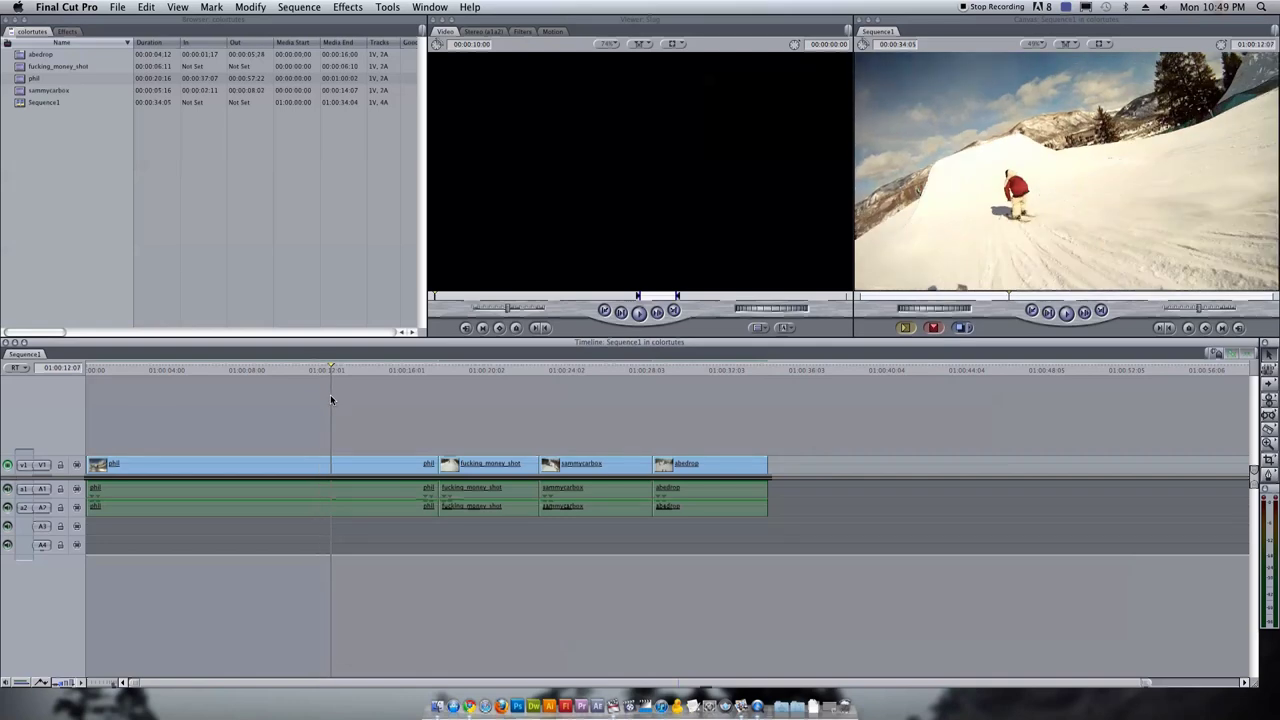
pyautogui.moveTo(331, 398); pyautogui.dragTo(299, 398)
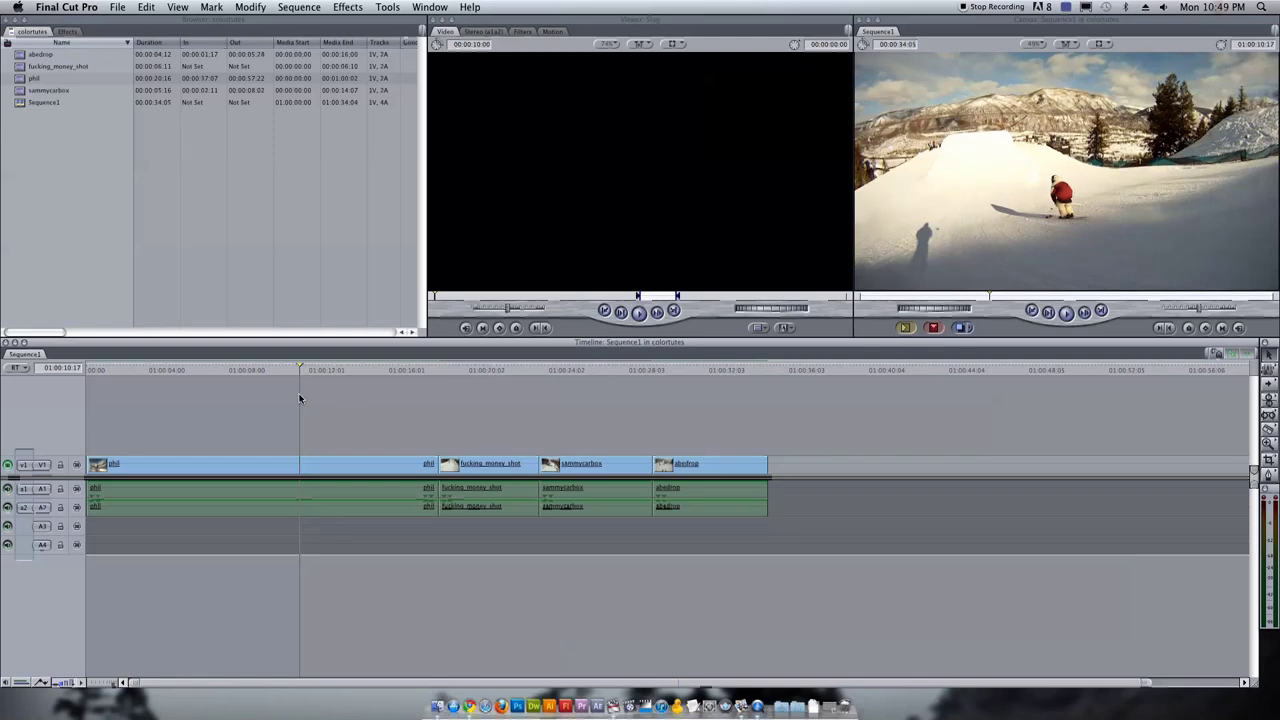
pyautogui.moveTo(299, 398); pyautogui.dragTo(231, 400)
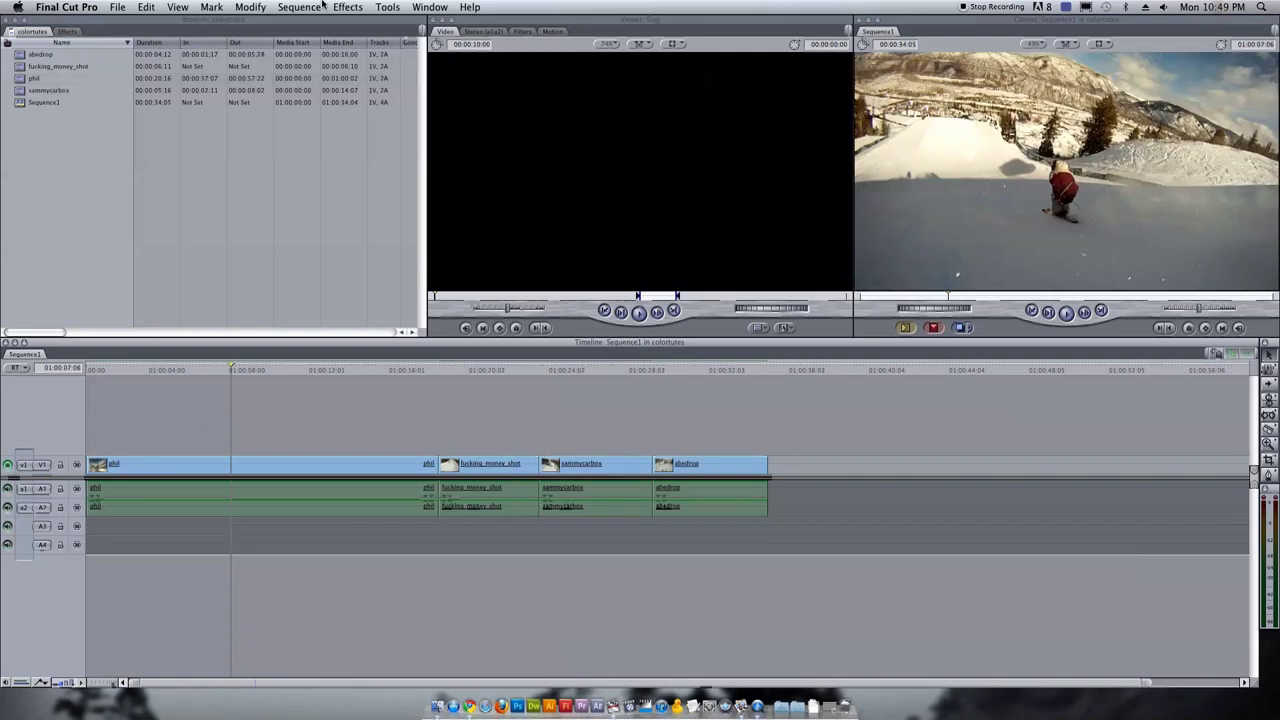
pyautogui.doubleClick(185, 467)
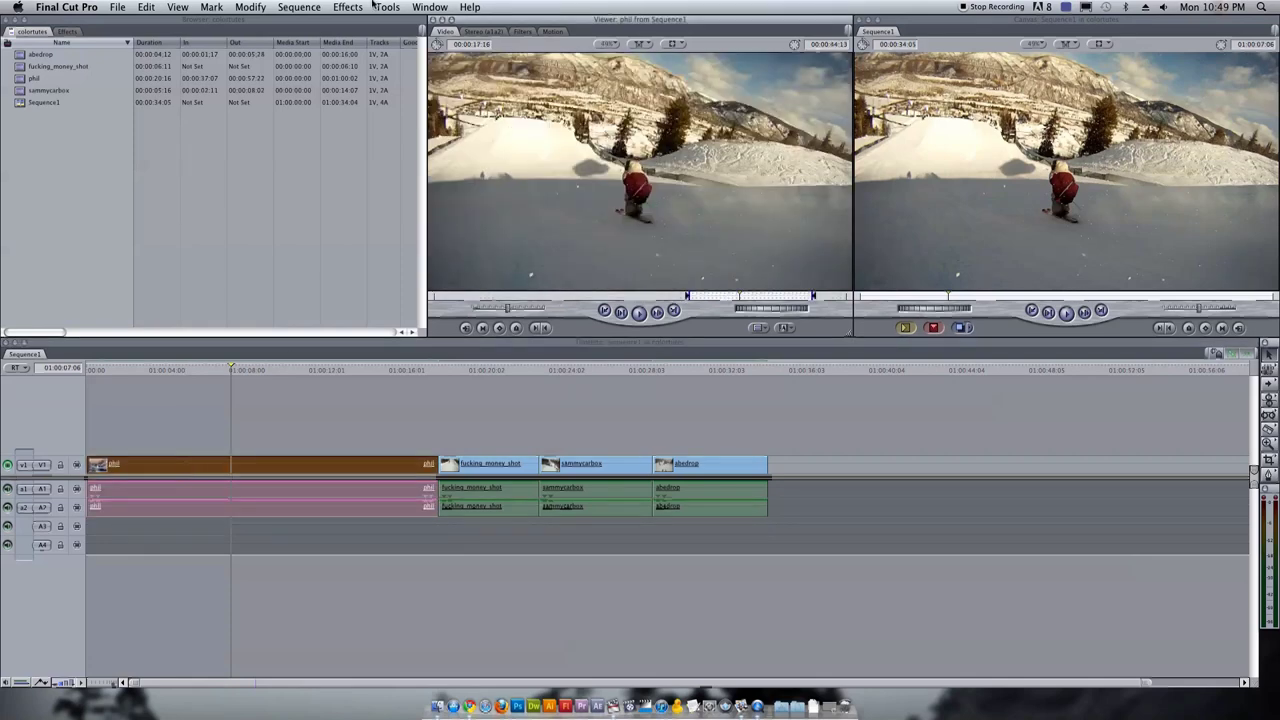
# Apply Color Corrector 3-way from Video Filters > Color Correction to the phil clip
pyautogui.click(350, 7)
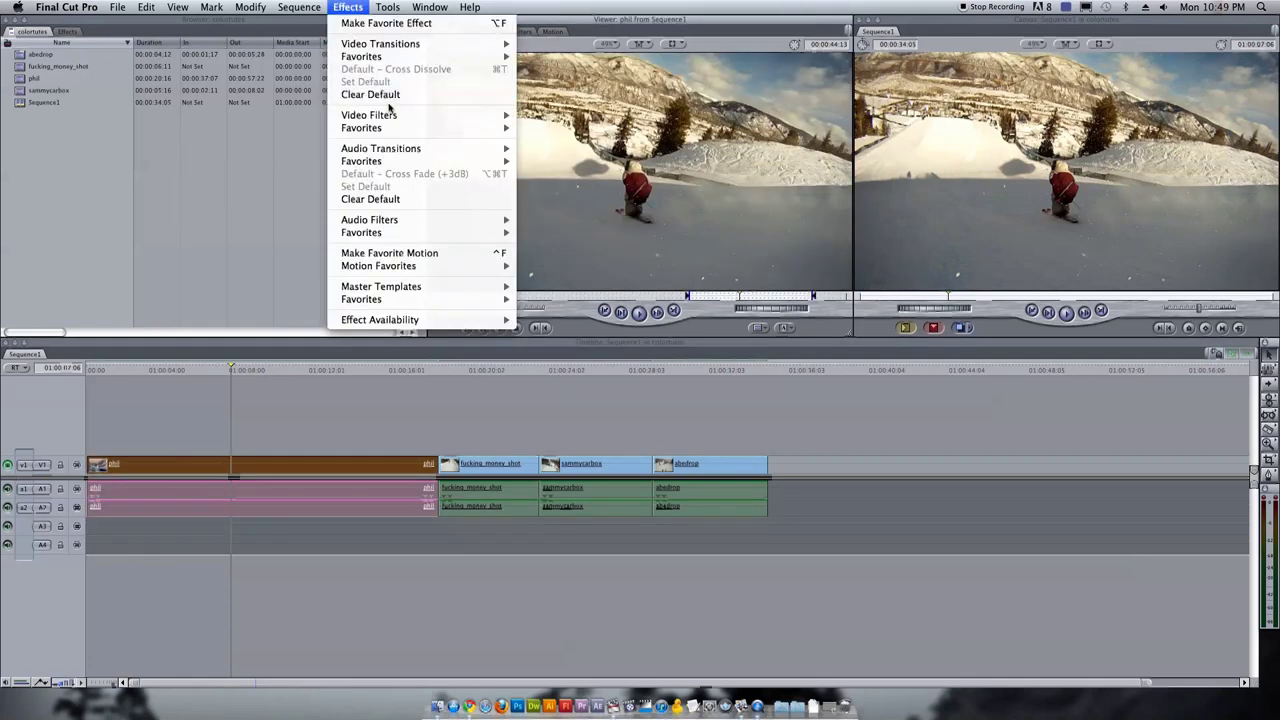
pyautogui.moveTo(414, 118)
pyautogui.moveTo(590, 156)
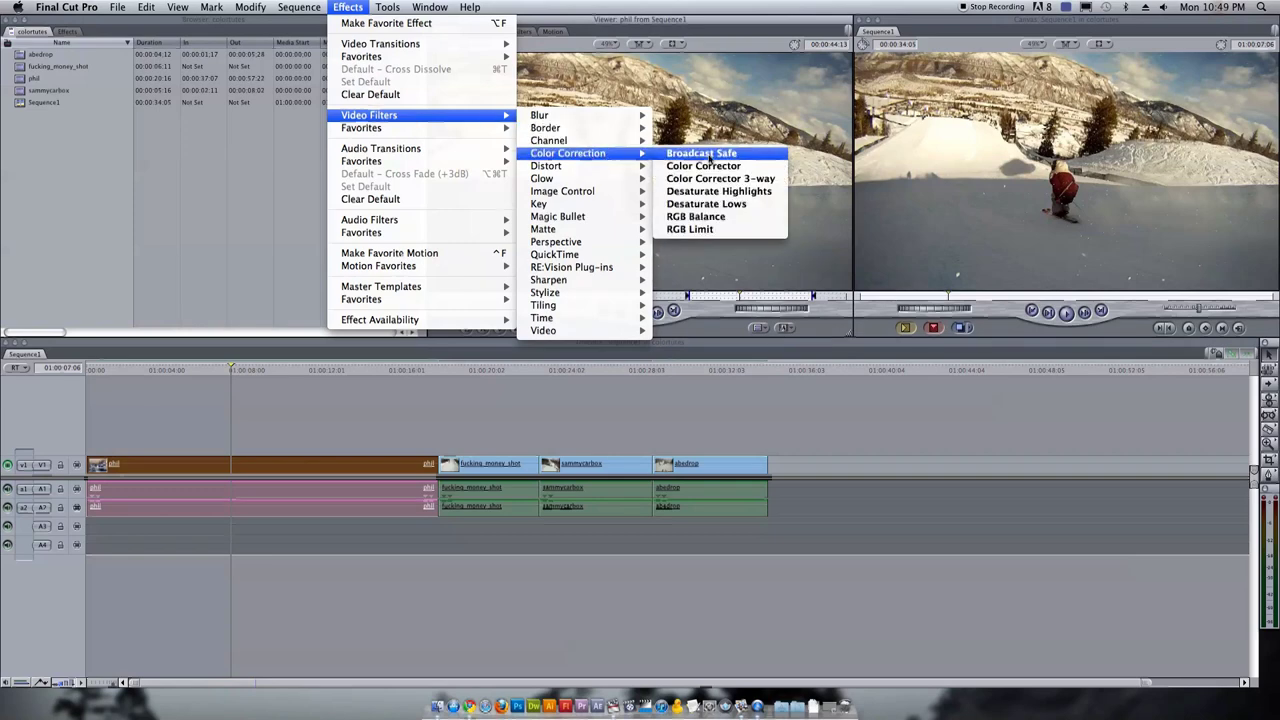
pyautogui.click(738, 178)
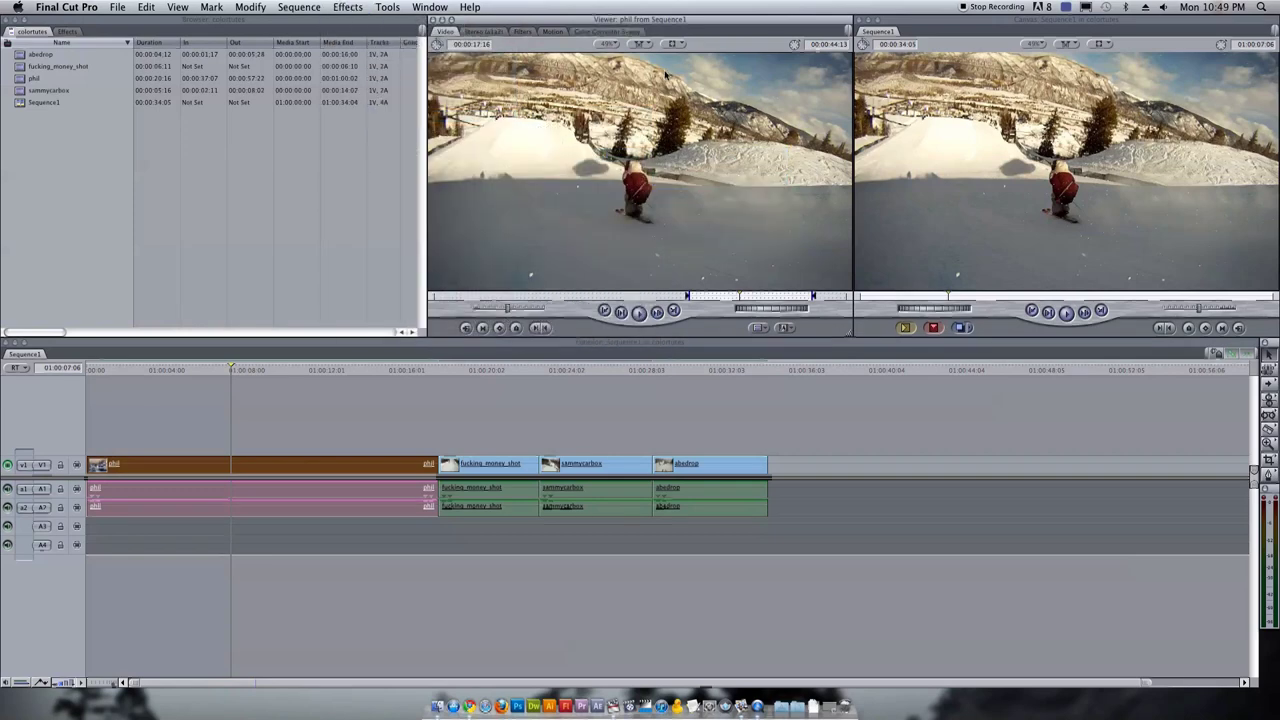
# Show the Color Corrector 3-way tab and enlarge the area for its colour wheels
pyautogui.click(524, 34)
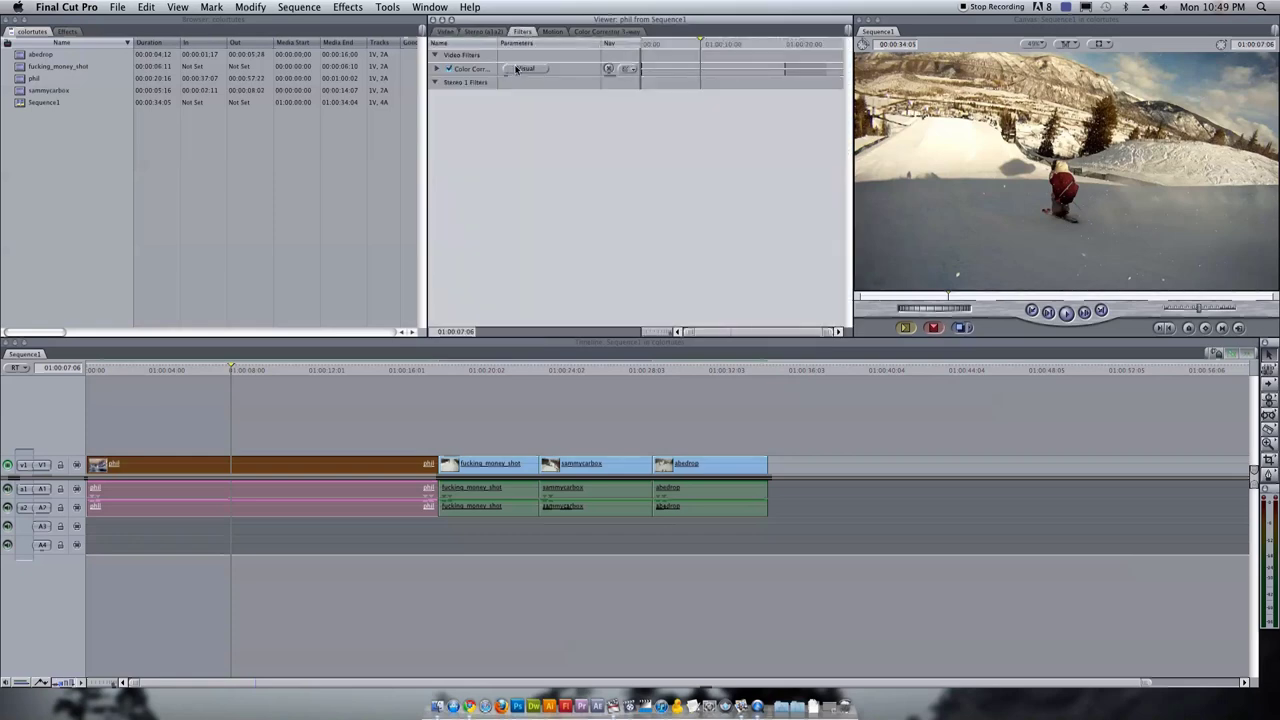
pyautogui.click(524, 69)
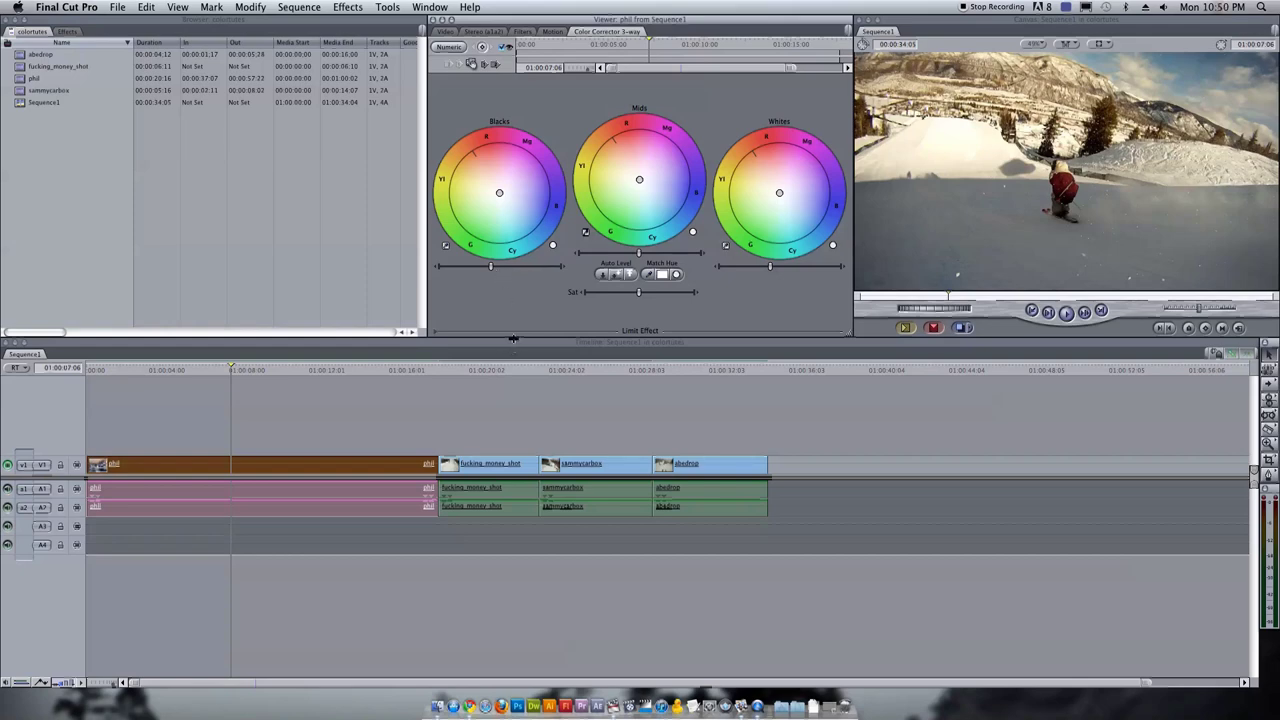
pyautogui.moveTo(513, 339); pyautogui.dragTo(524, 452)
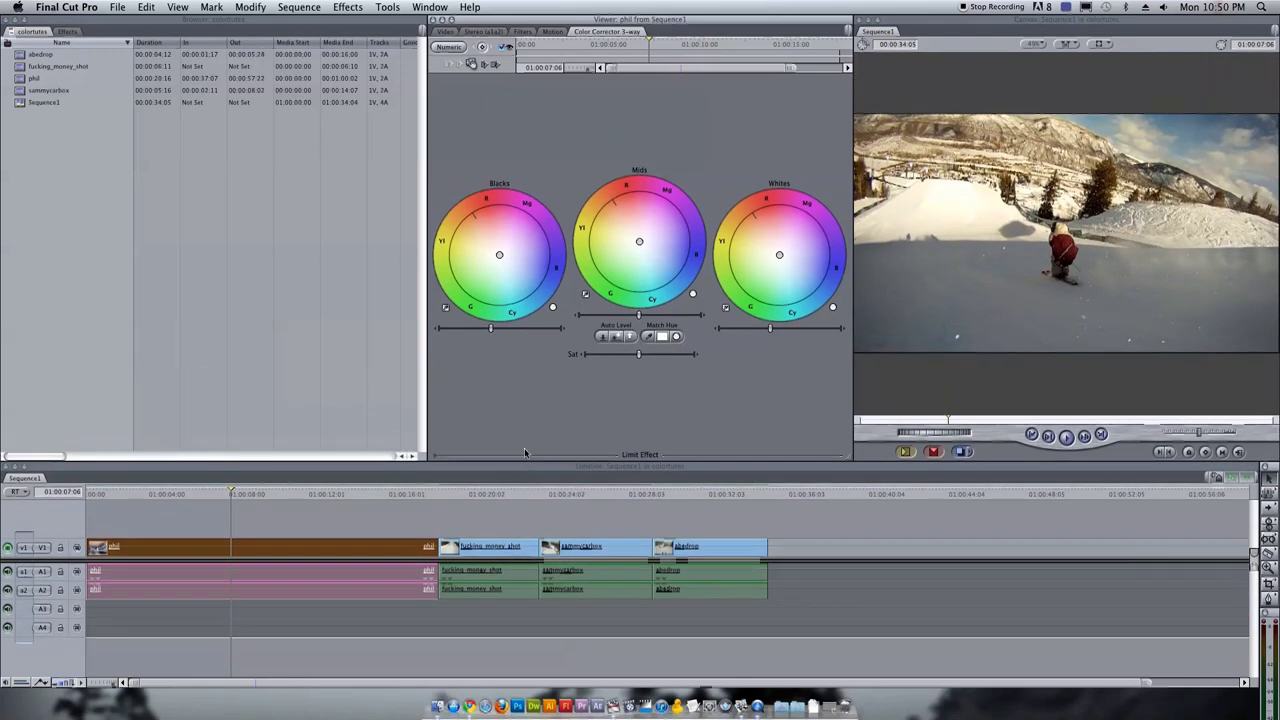
pyautogui.click(440, 6)
# Open Video Scopes beside the colour wheels, showing only a brightened Waveform scope
pyautogui.moveTo(390, 7)
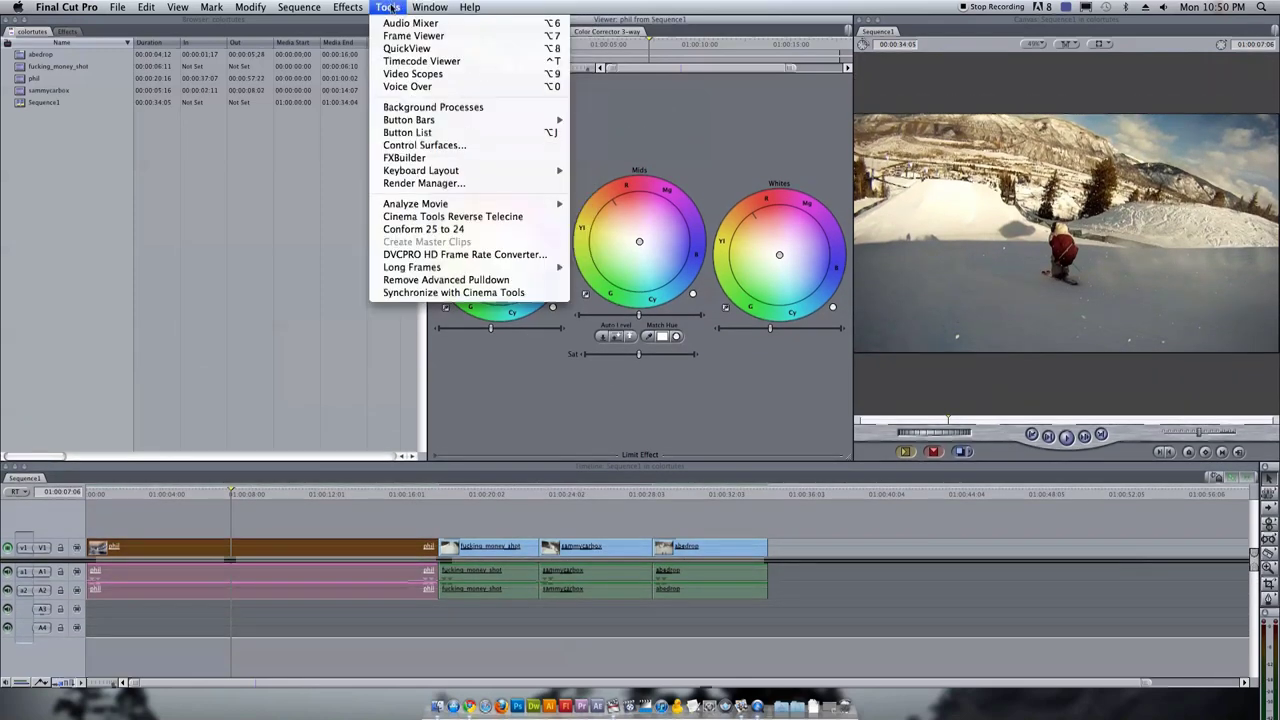
pyautogui.click(412, 73)
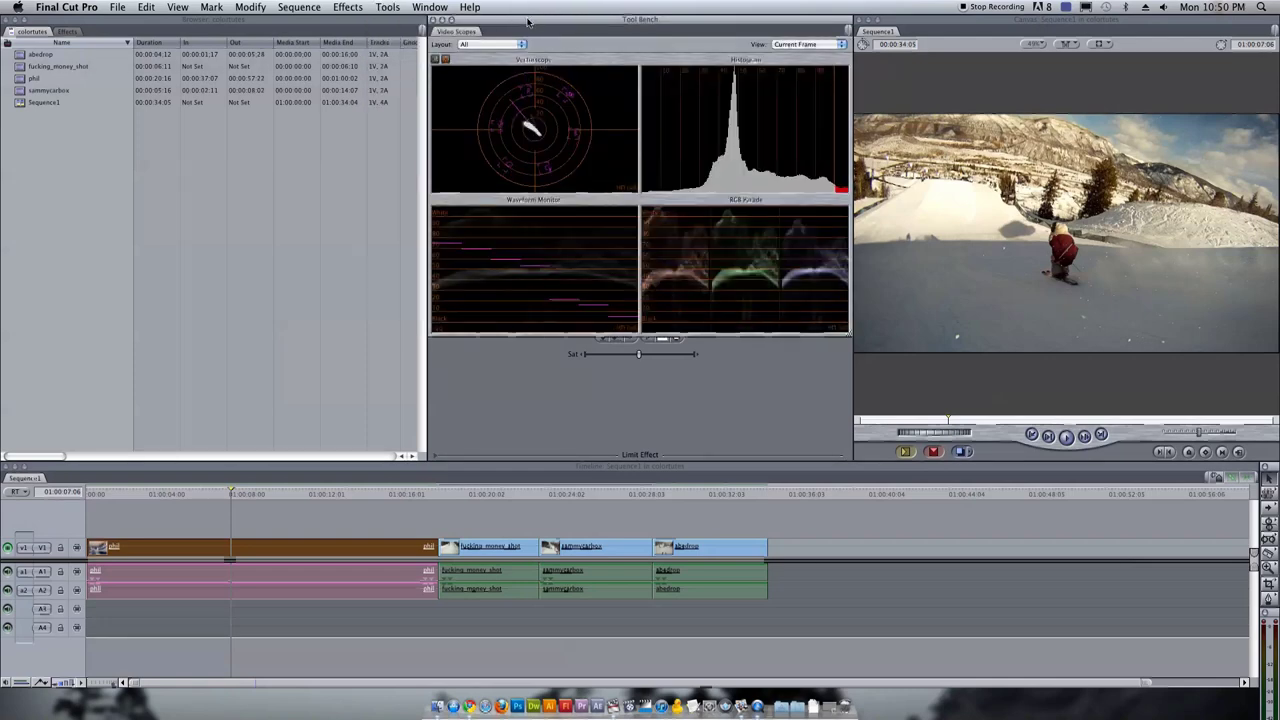
pyautogui.moveTo(527, 20); pyautogui.dragTo(105, 27)
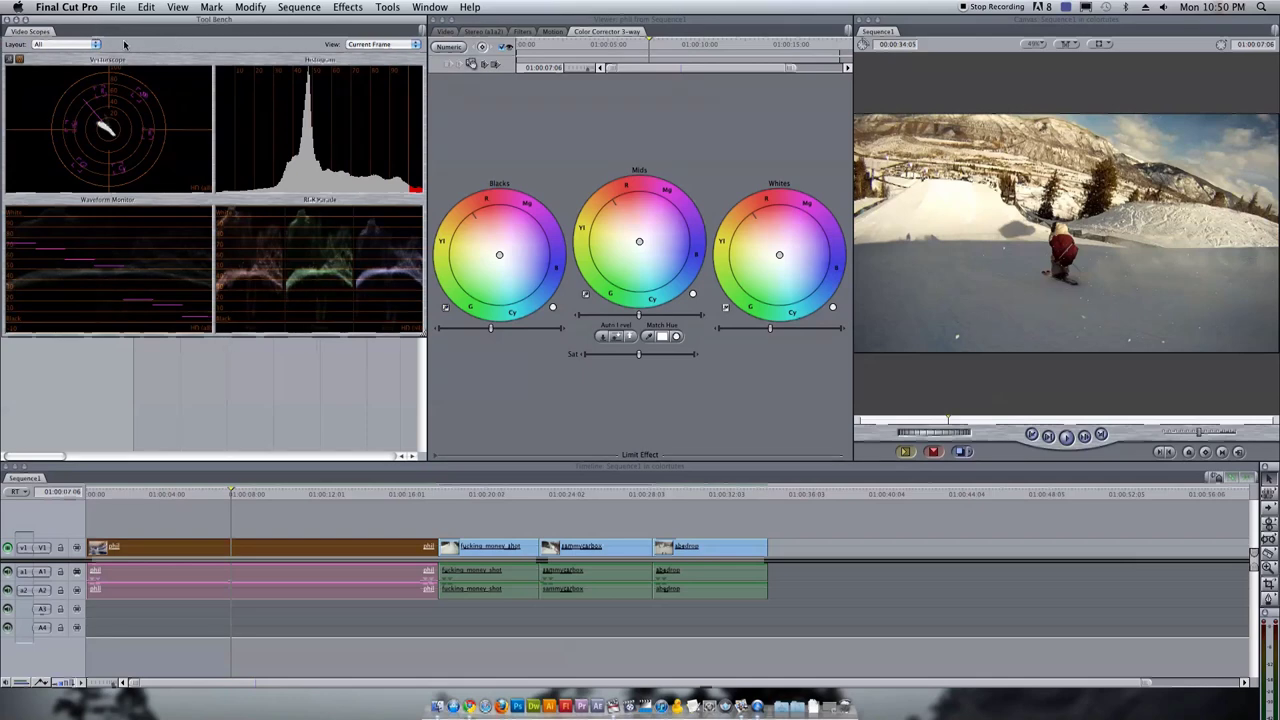
pyautogui.click(92, 44)
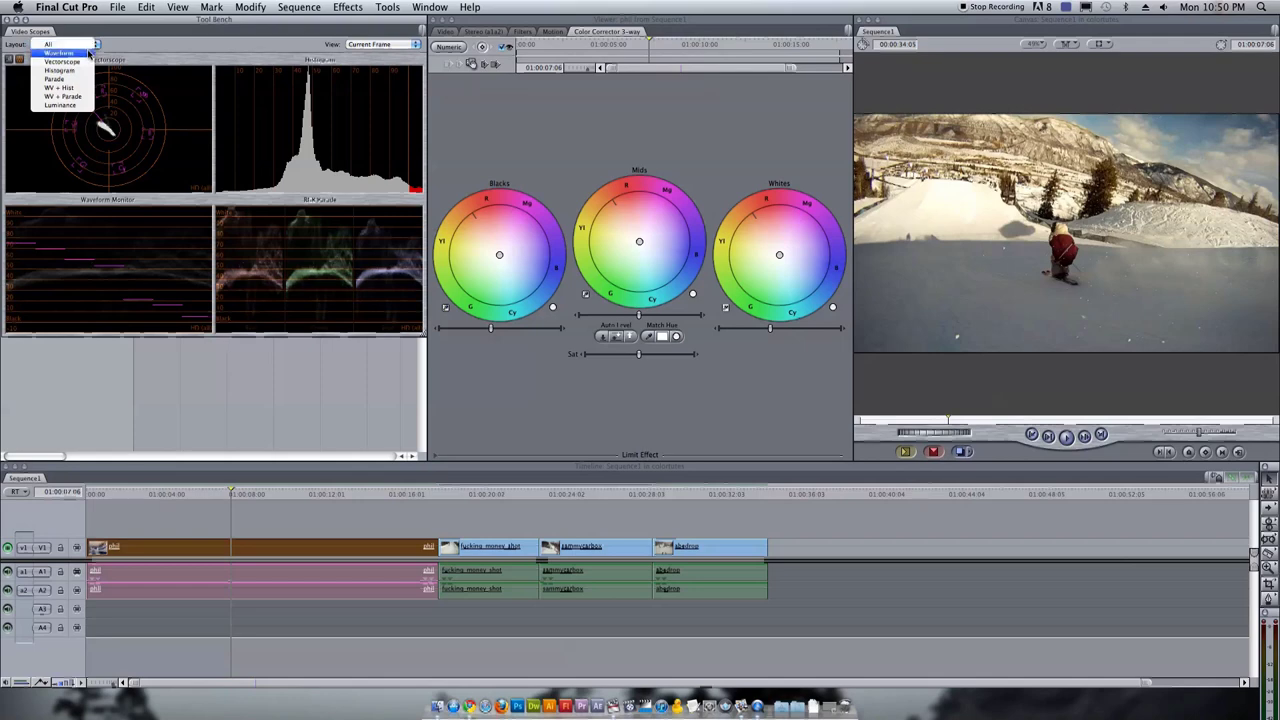
pyautogui.click(88, 52)
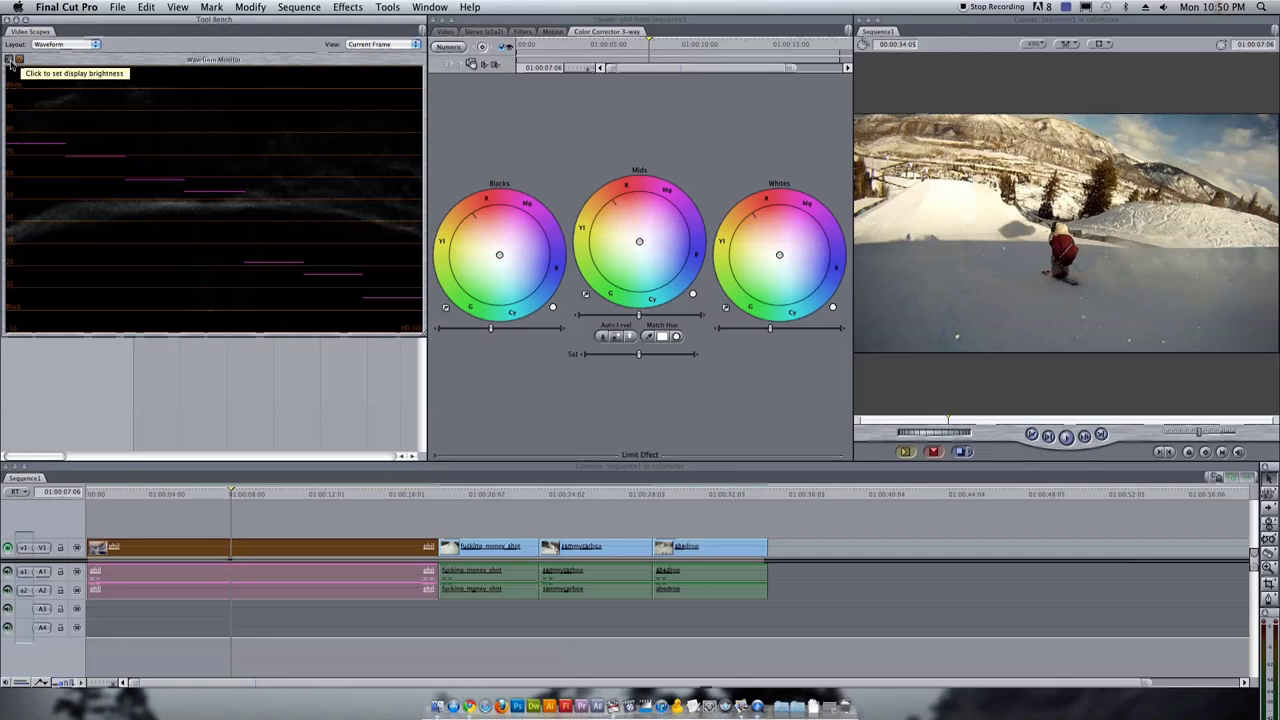
pyautogui.click(17, 60)
pyautogui.moveTo(160, 60); pyautogui.dragTo(405, 64)
pyautogui.moveTo(197, 318)
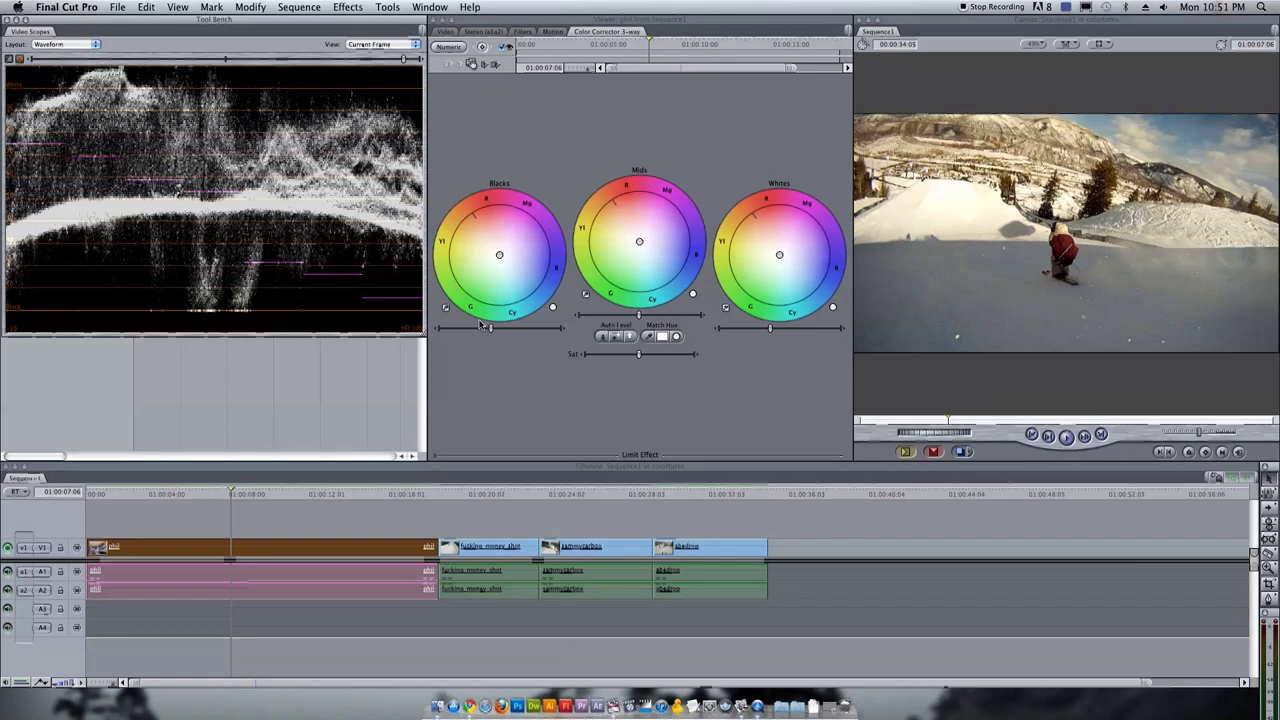
# Adjust the Blacks, Mids and Whites levels on an earlier frame of the rail shot
pyautogui.moveTo(98, 492); pyautogui.dragTo(299, 494)
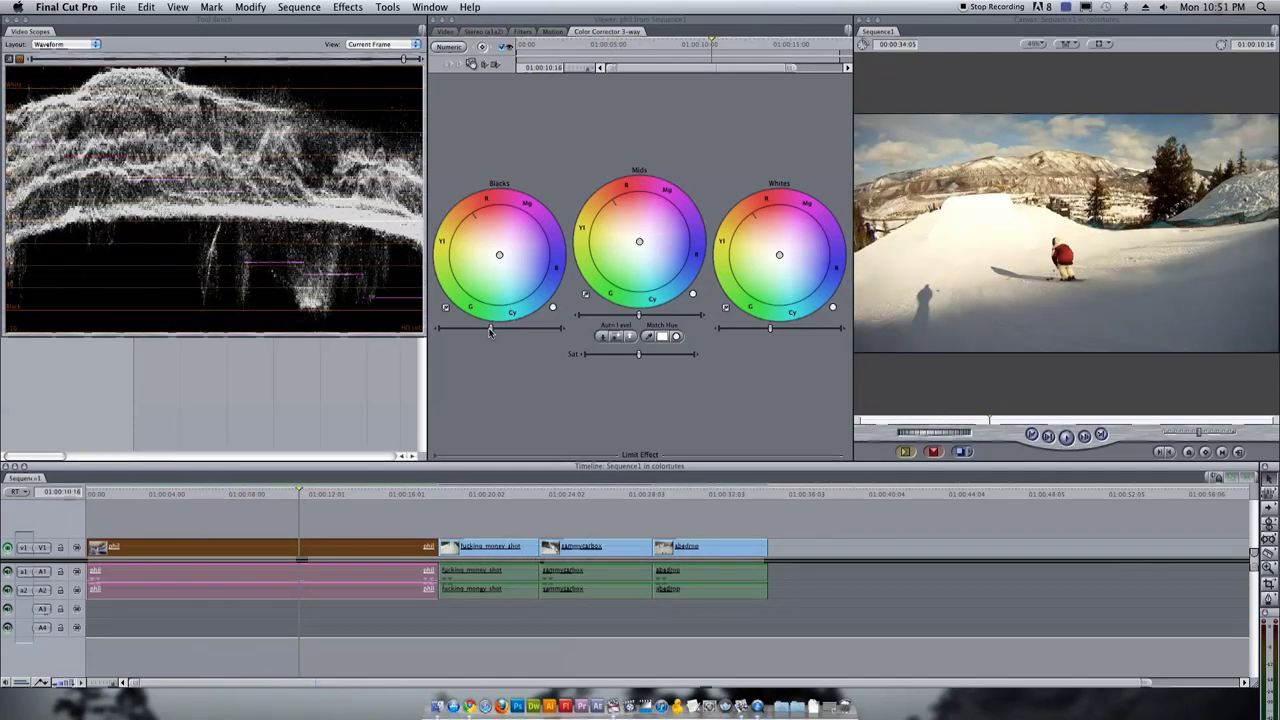
pyautogui.click(491, 333)
pyautogui.moveTo(491, 333); pyautogui.dragTo(491, 331)
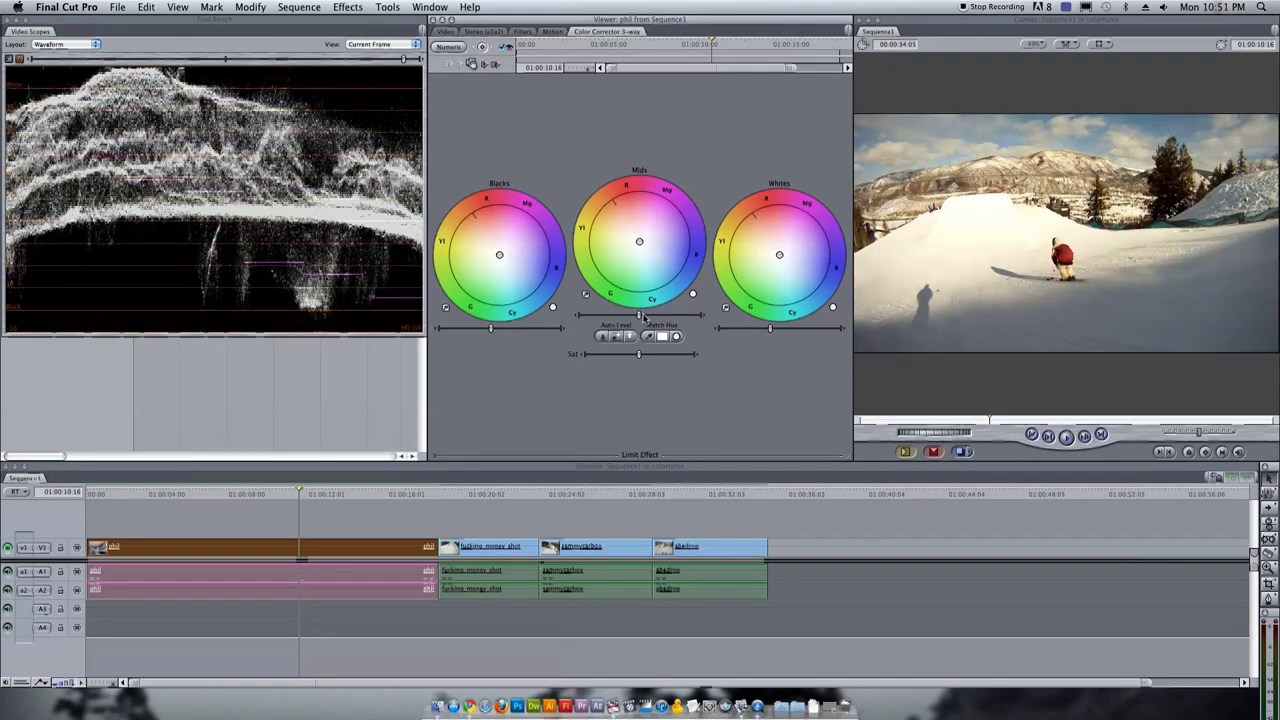
pyautogui.moveTo(639, 316); pyautogui.dragTo(643, 320)
pyautogui.moveTo(771, 329); pyautogui.dragTo(769, 329)
# Lower the blacks and whites slightly while checking later frames of the clip
pyautogui.moveTo(300, 487); pyautogui.dragTo(163, 499)
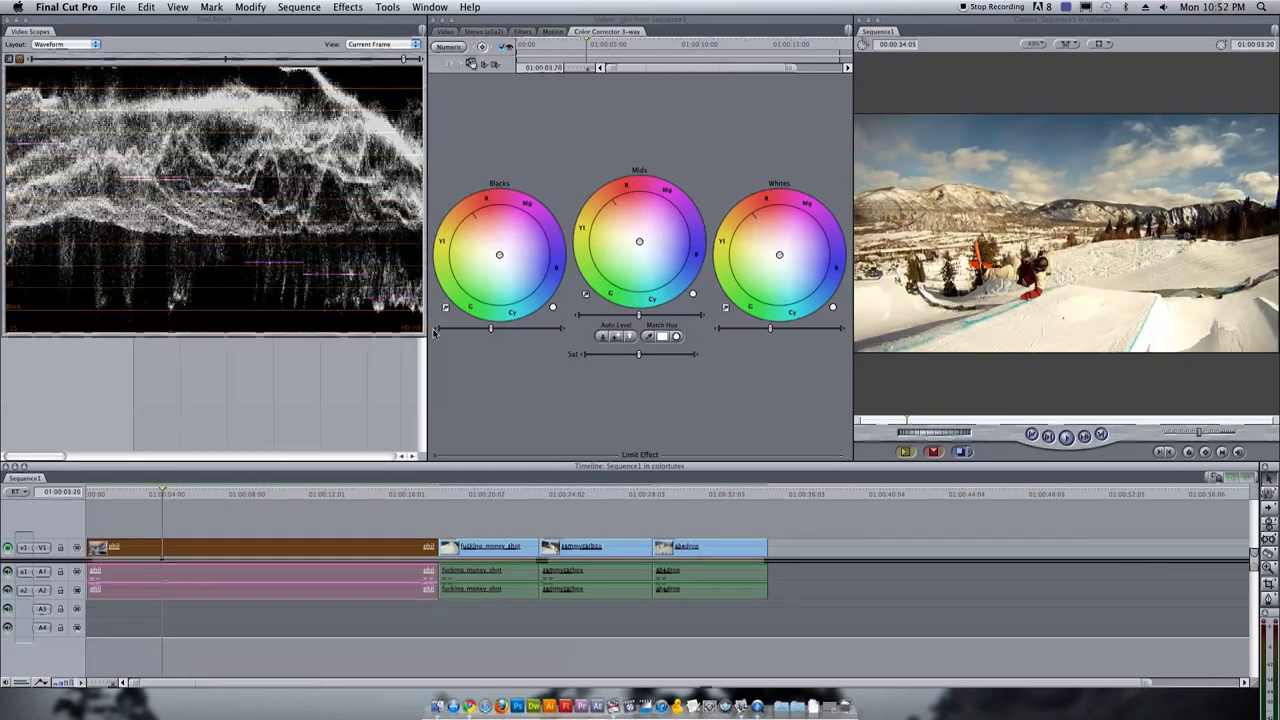
pyautogui.click(435, 331)
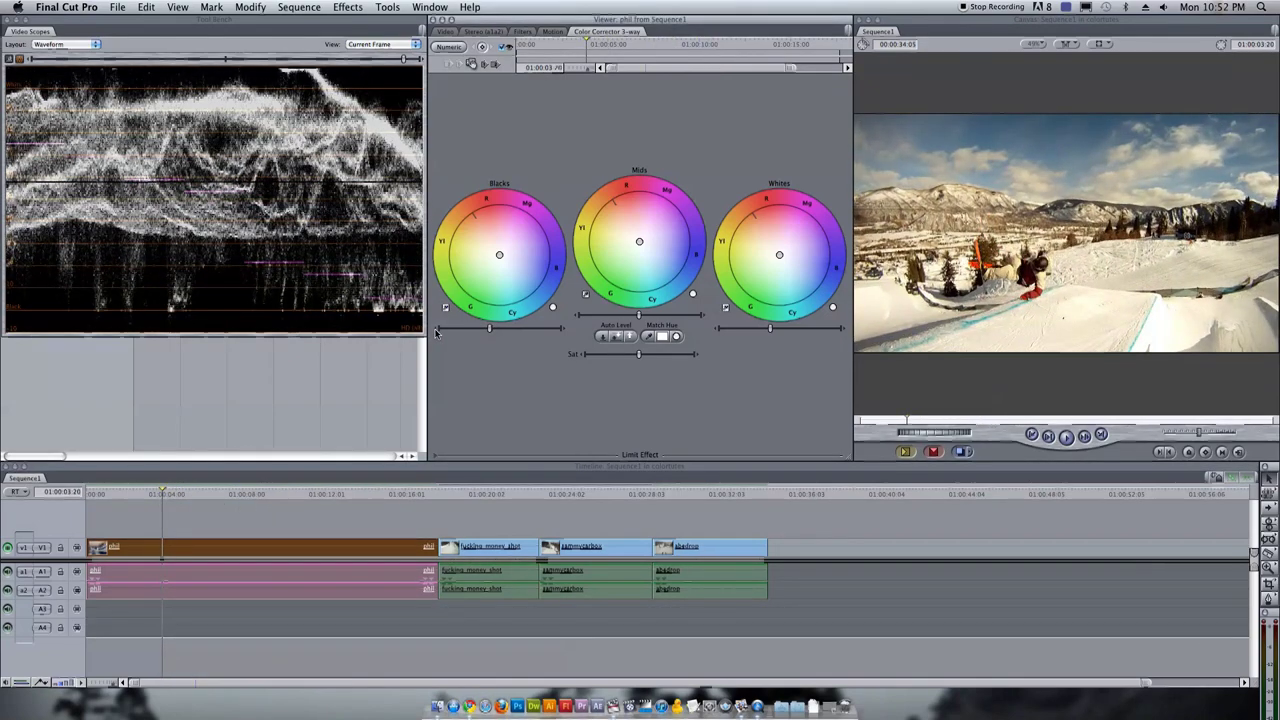
pyautogui.click(174, 495)
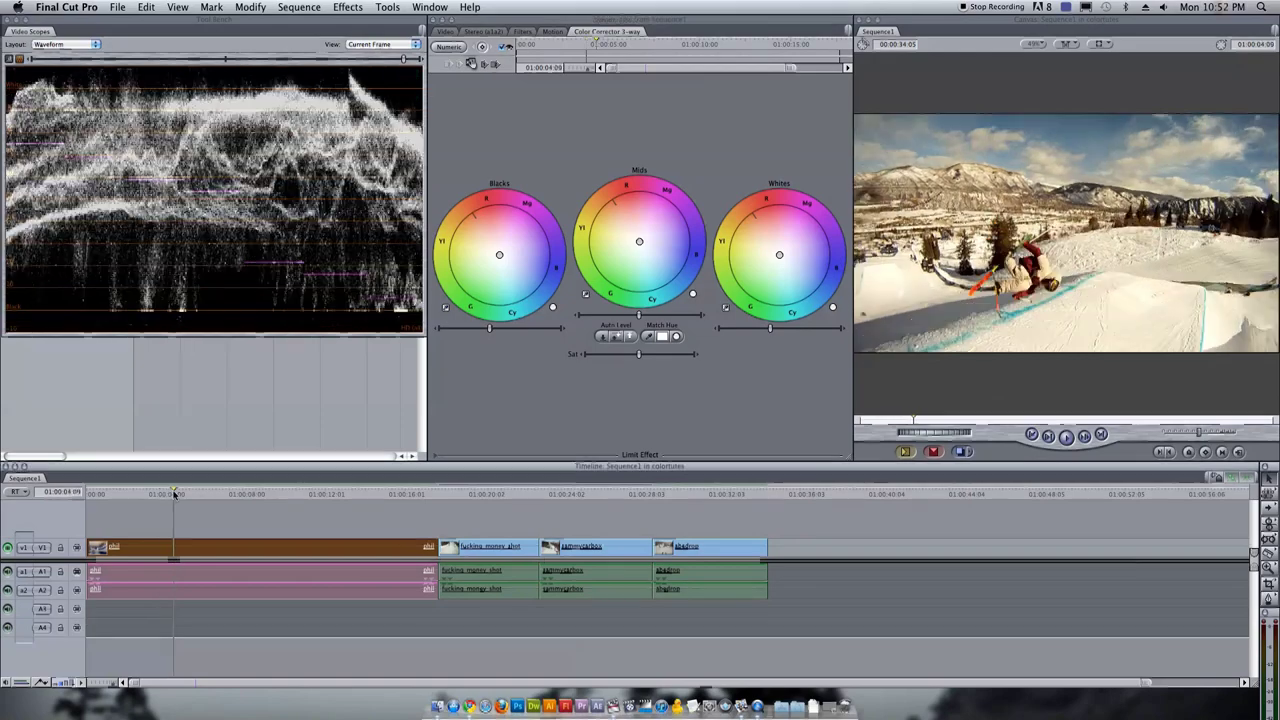
pyautogui.moveTo(174, 495); pyautogui.dragTo(286, 495)
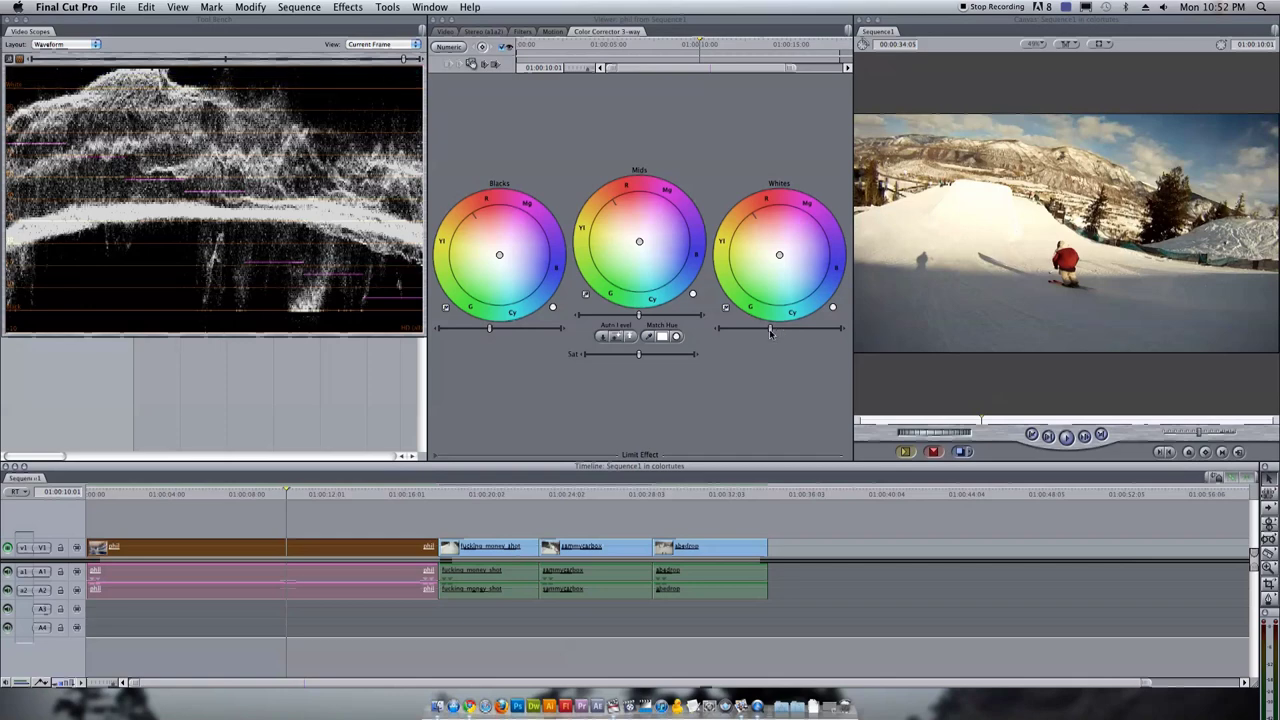
pyautogui.moveTo(769, 329); pyautogui.dragTo(765, 329)
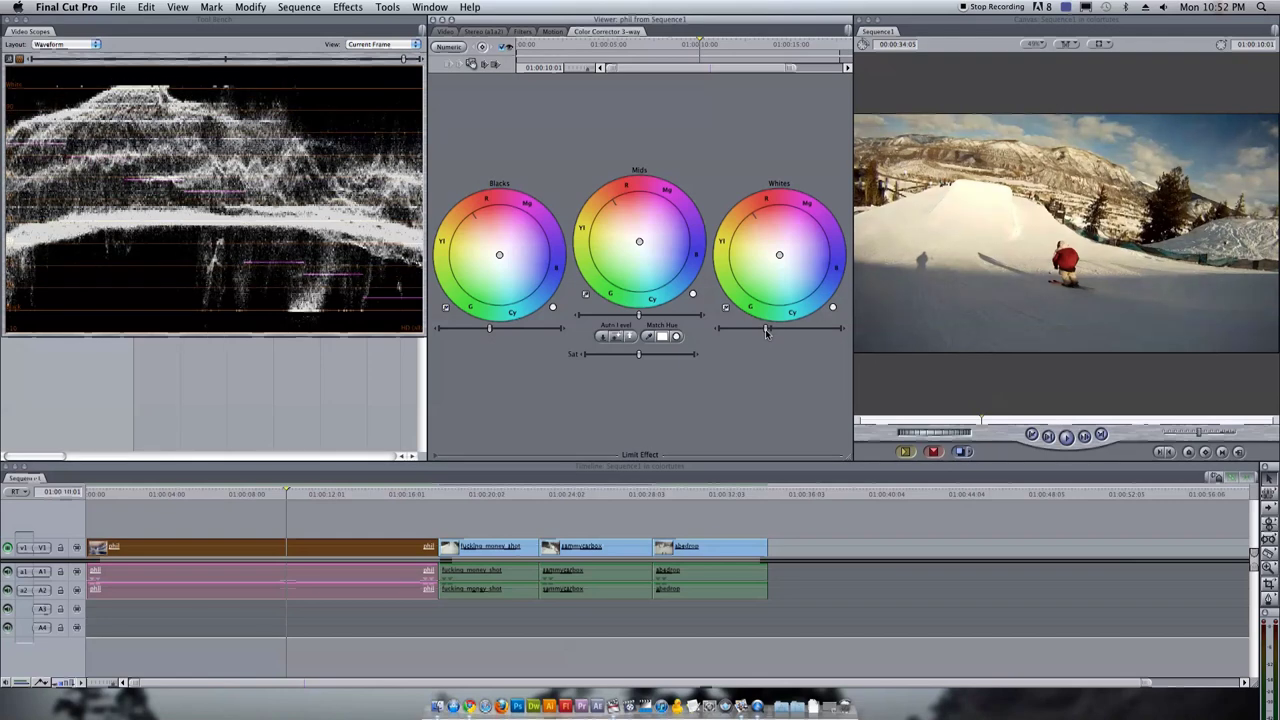
pyautogui.click(503, 49)
# Toggle the 3-way grade on and off to compare it with the original
pyautogui.click(503, 49)
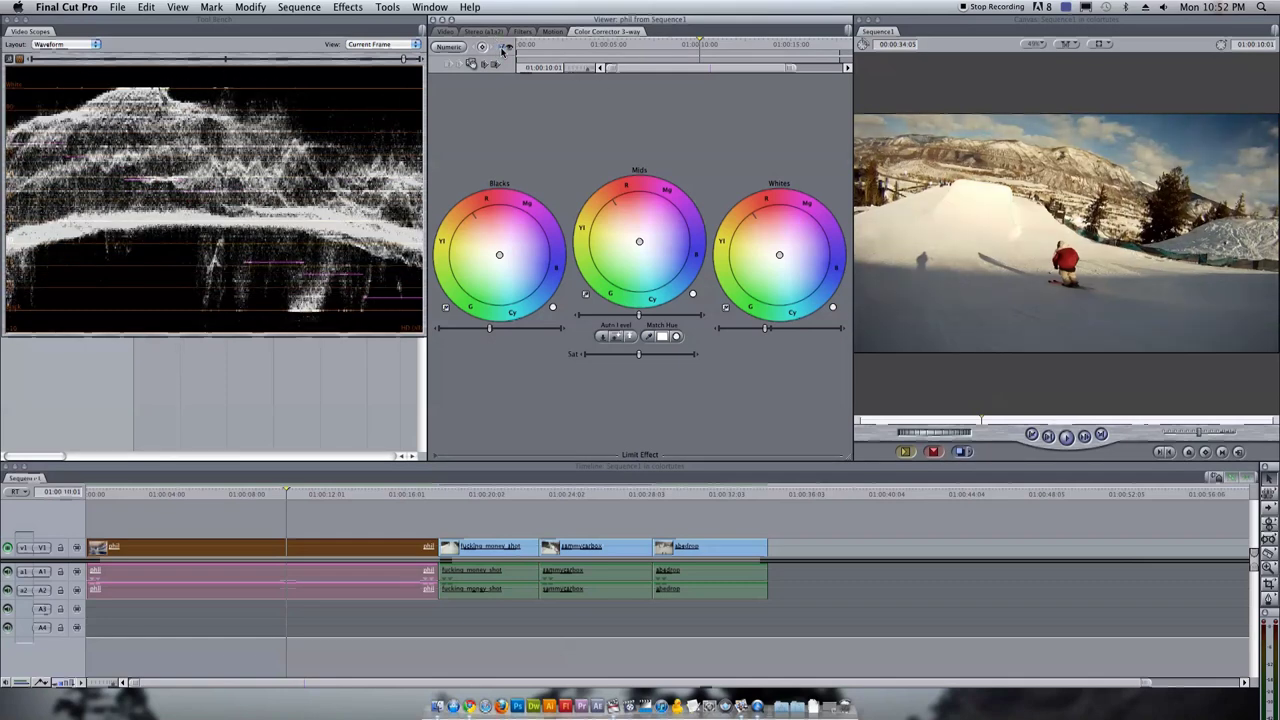
pyautogui.click(503, 49)
pyautogui.click(503, 49)
# Darken the mids slightly and check earlier frames and the ski jump frame
pyautogui.moveTo(640, 318); pyautogui.dragTo(635, 318)
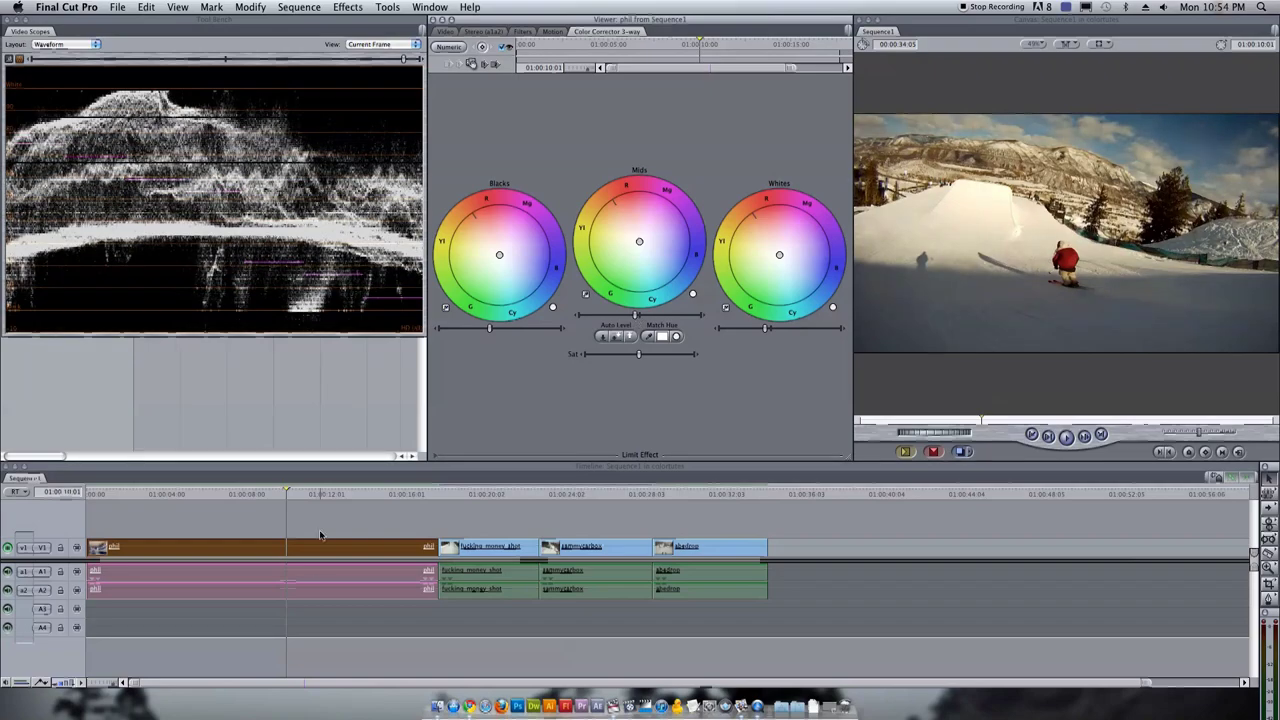
pyautogui.moveTo(264, 494); pyautogui.dragTo(183, 496)
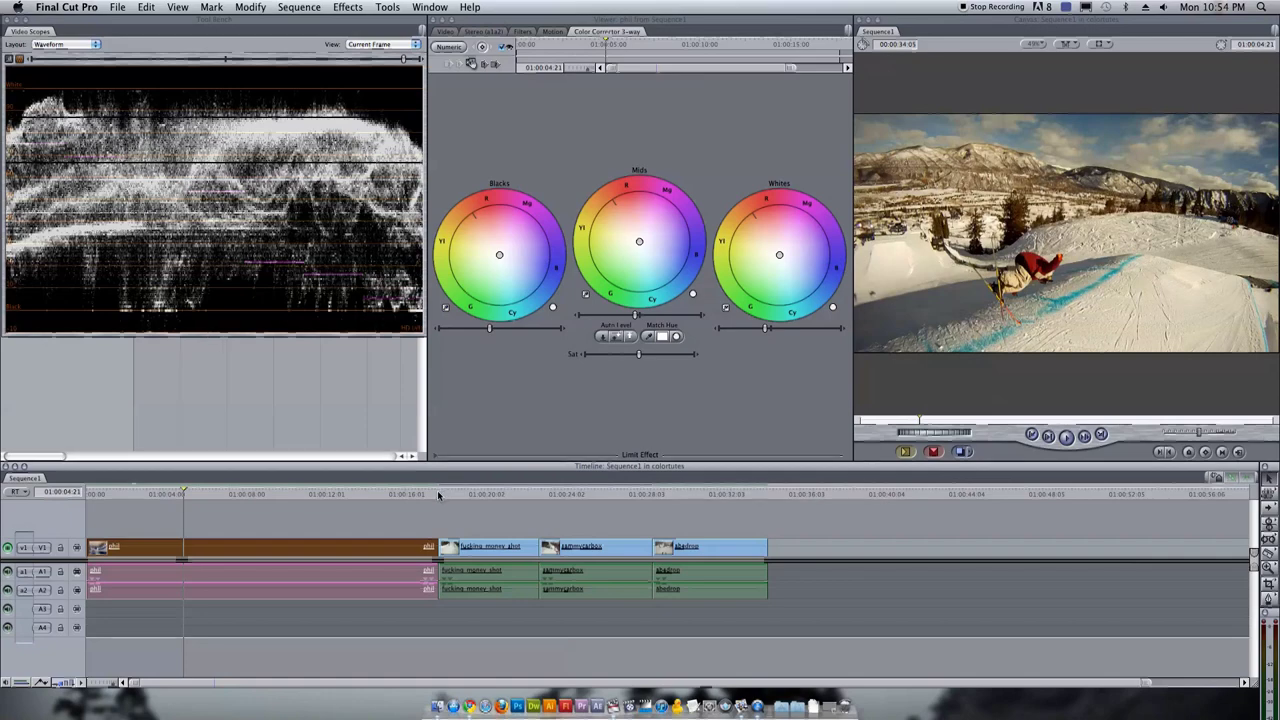
pyautogui.moveTo(433, 495); pyautogui.dragTo(393, 497)
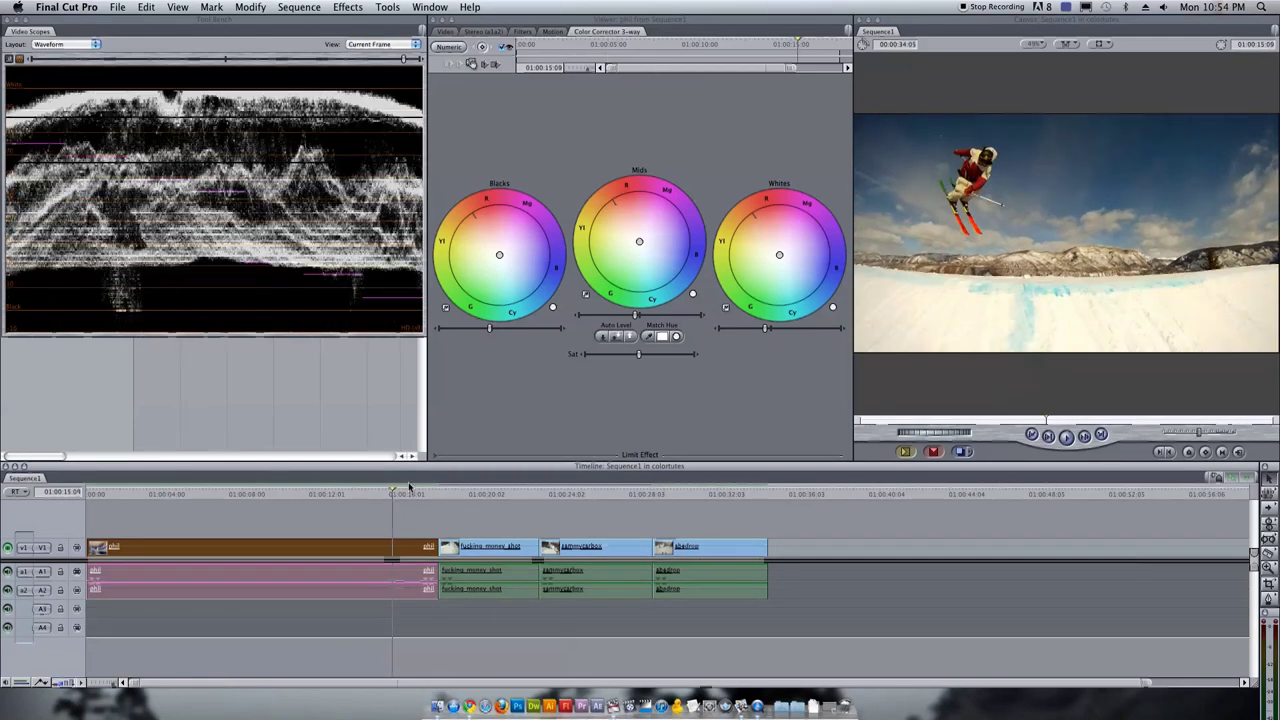
pyautogui.click(746, 165)
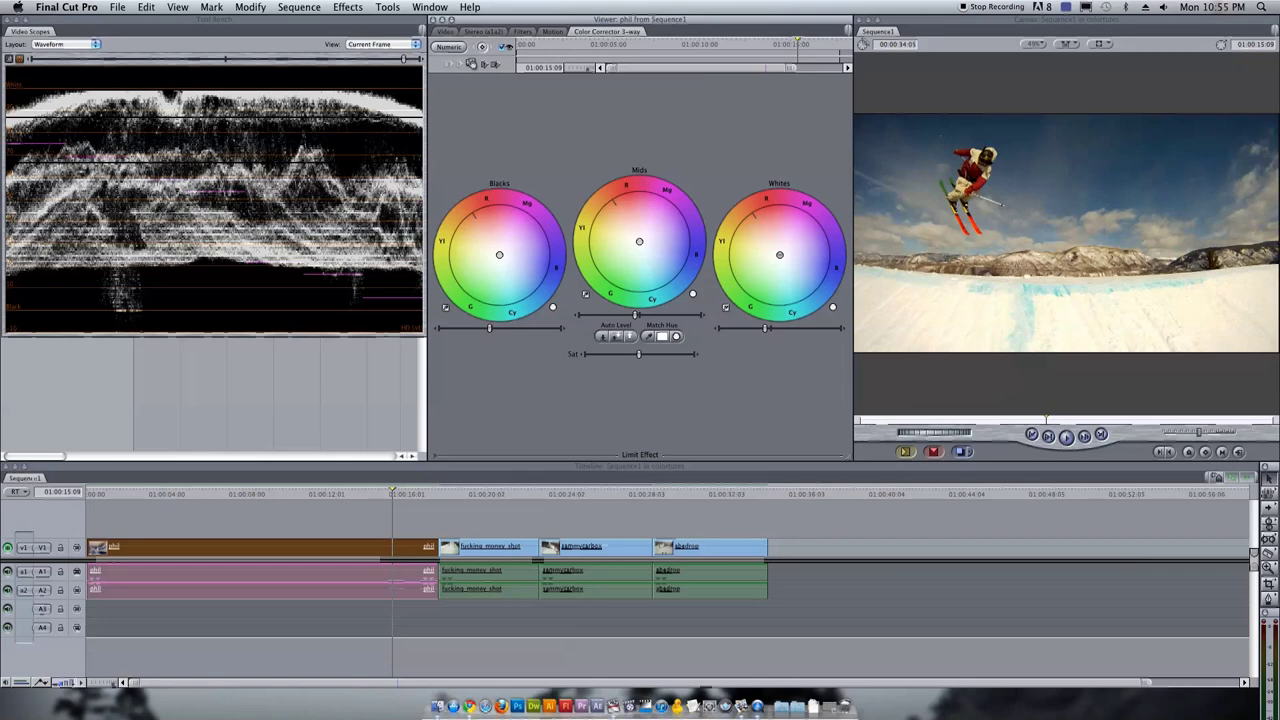
# Shift the Whites colour balance toward a cooler blue
pyautogui.press('Right')
pyautogui.press('Down')
pyautogui.moveTo(782, 257); pyautogui.dragTo(794, 270)
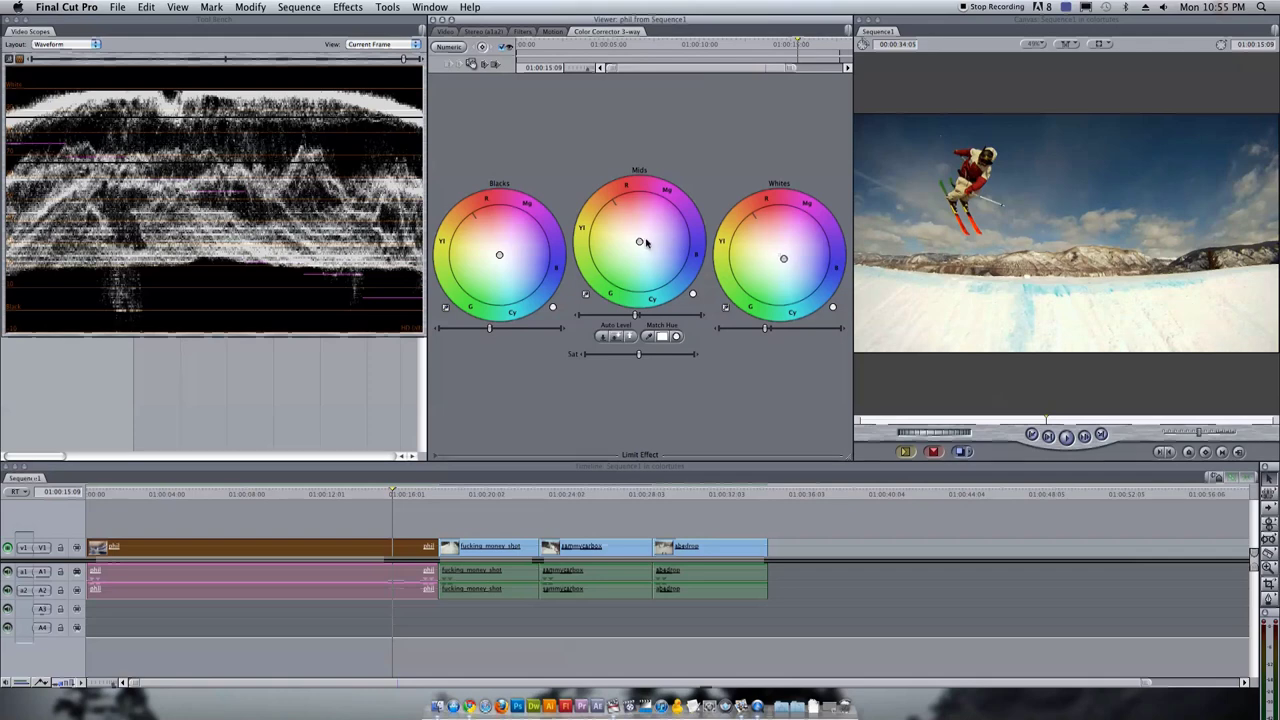
# Review frames of the first clip through the ski jump to the second clip's start
pyautogui.click(336, 494)
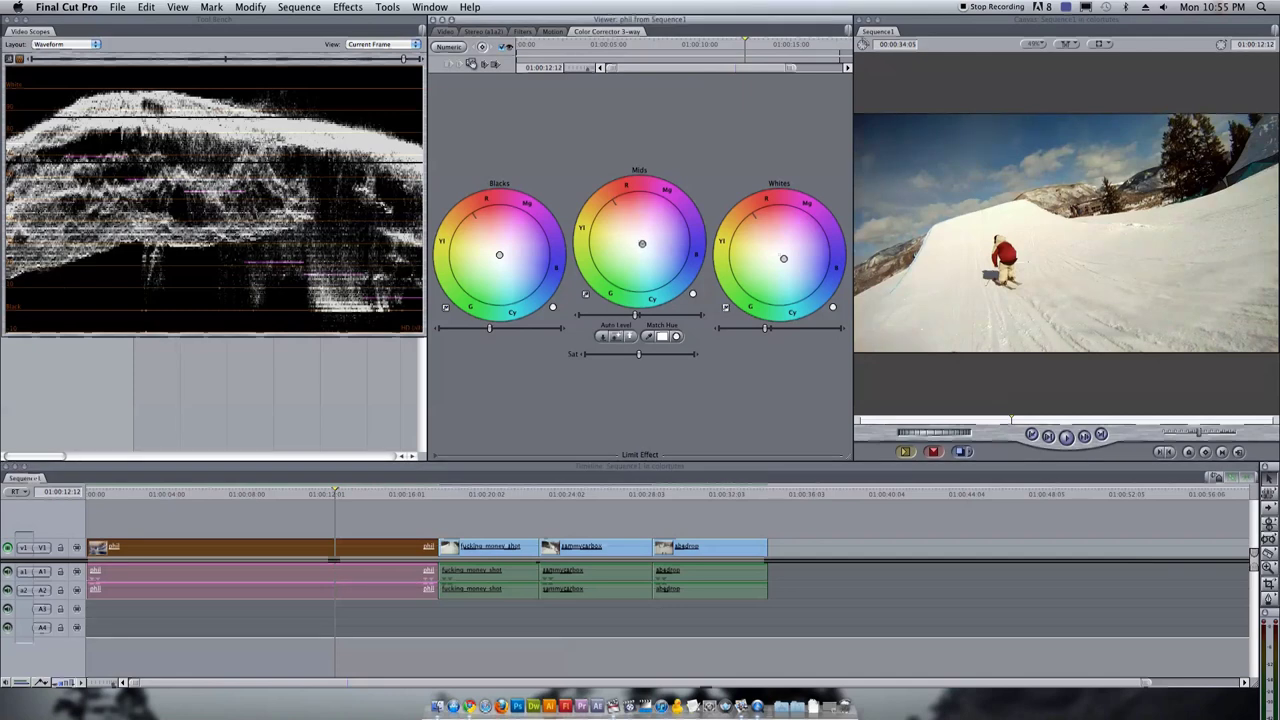
pyautogui.moveTo(235, 494); pyautogui.dragTo(343, 494)
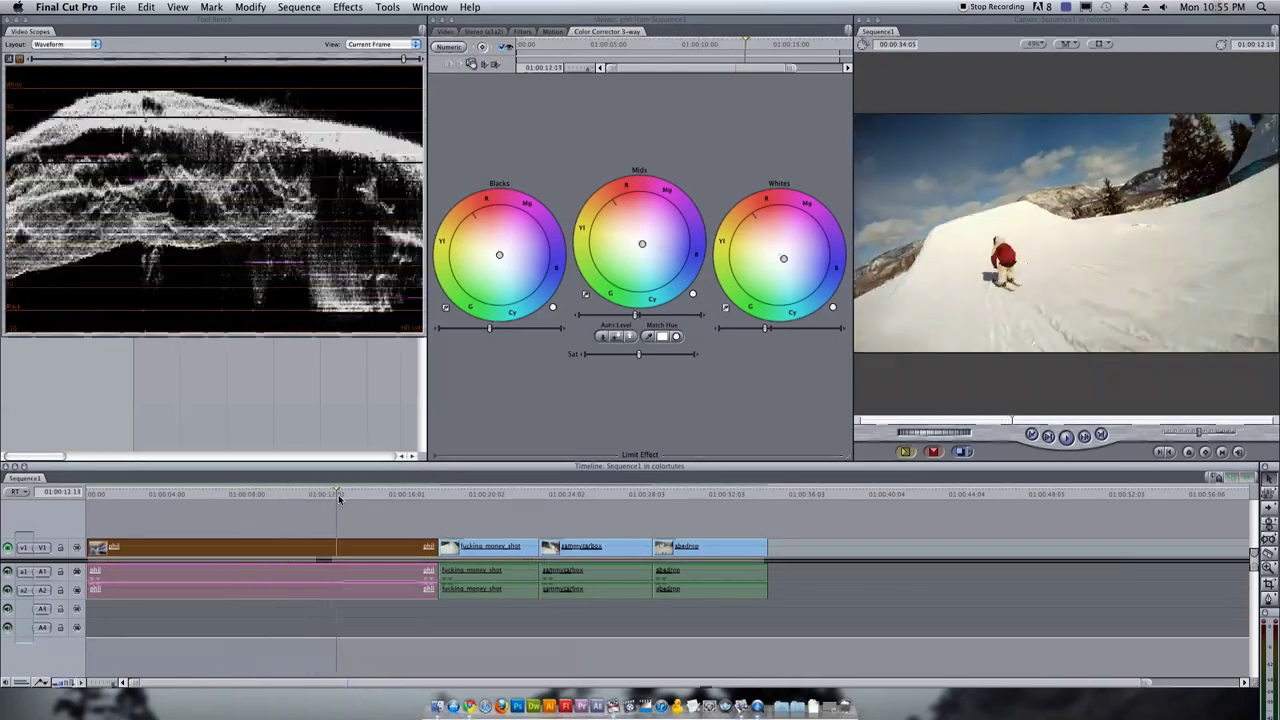
pyautogui.click(505, 49)
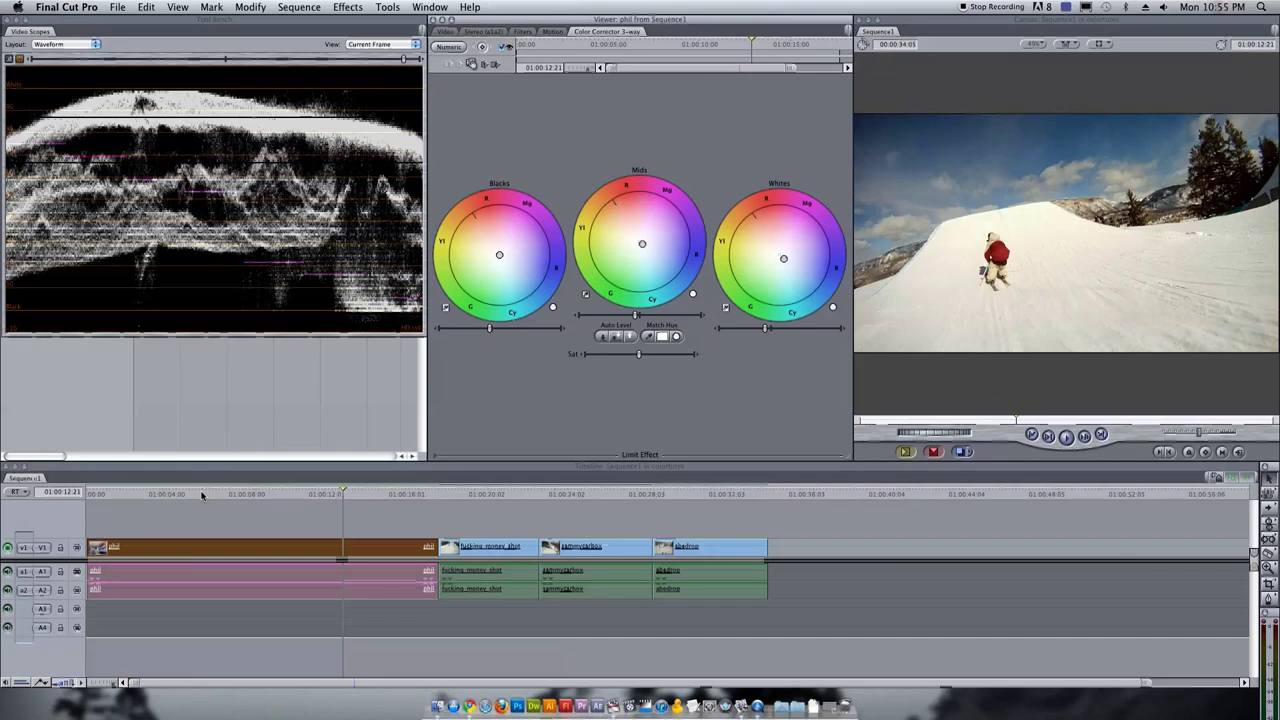
pyautogui.moveTo(201, 496); pyautogui.dragTo(331, 497)
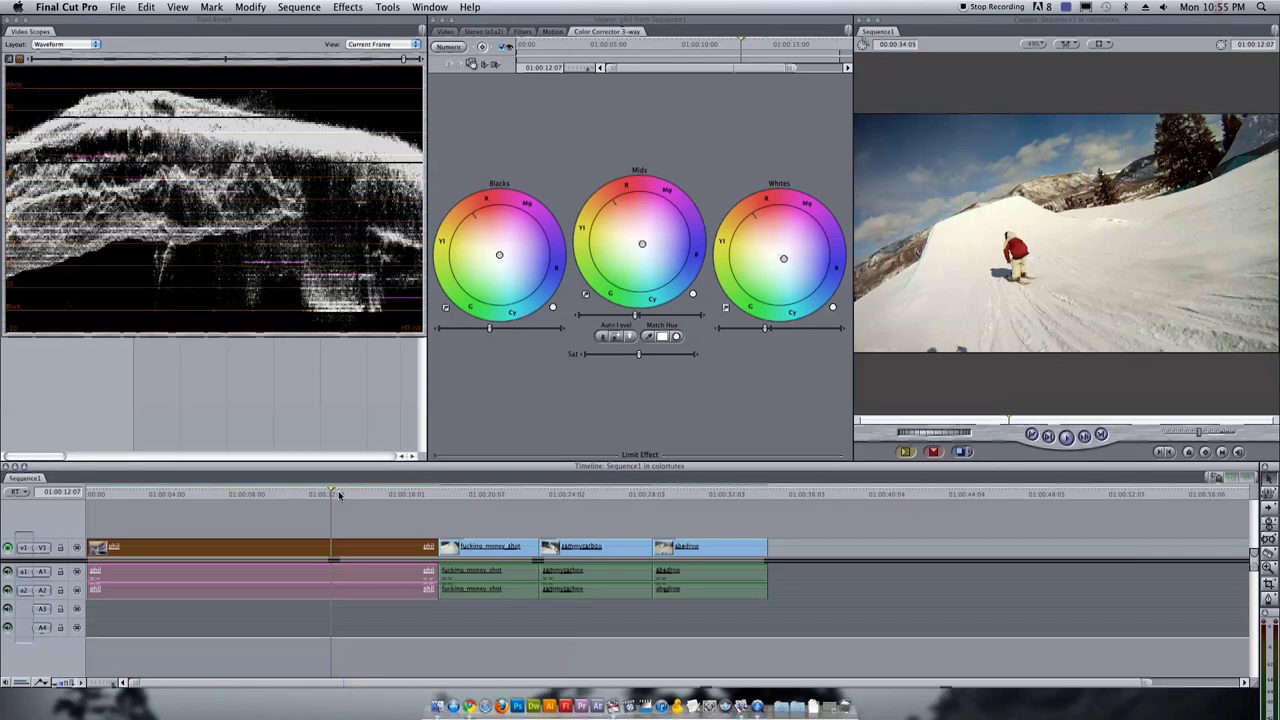
pyautogui.moveTo(343, 494); pyautogui.dragTo(487, 503)
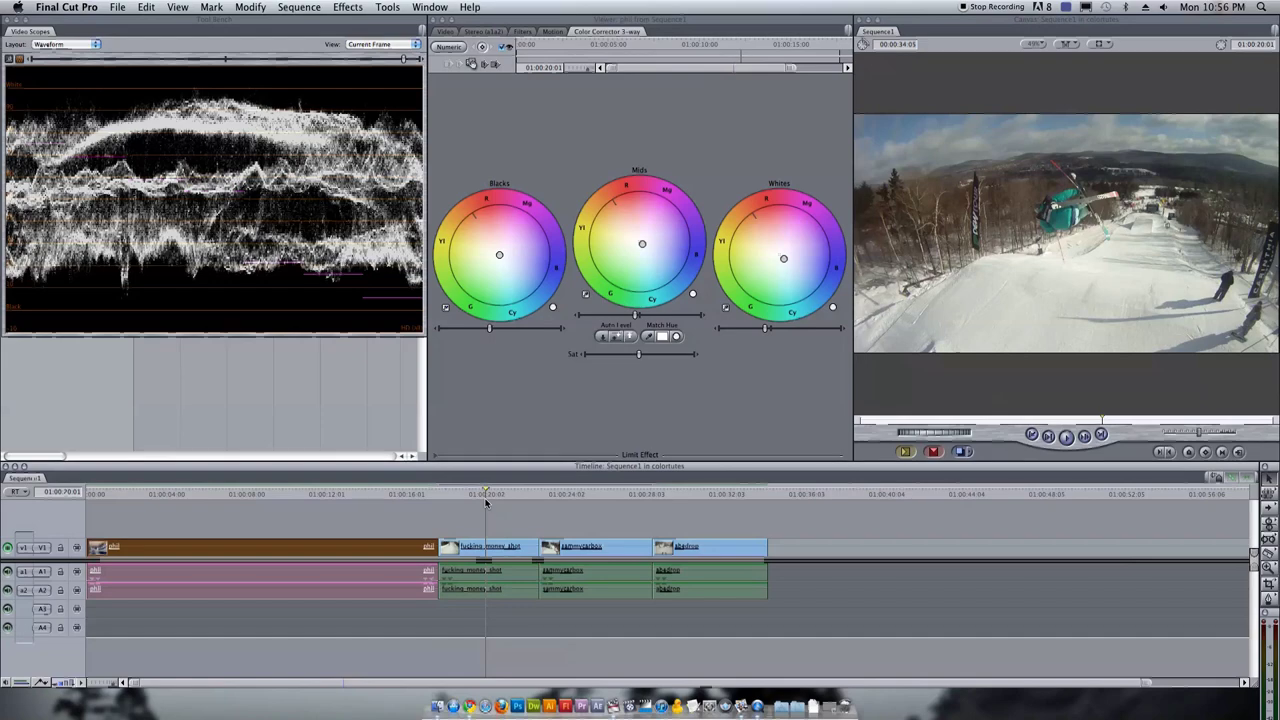
pyautogui.moveTo(486, 503); pyautogui.dragTo(480, 497)
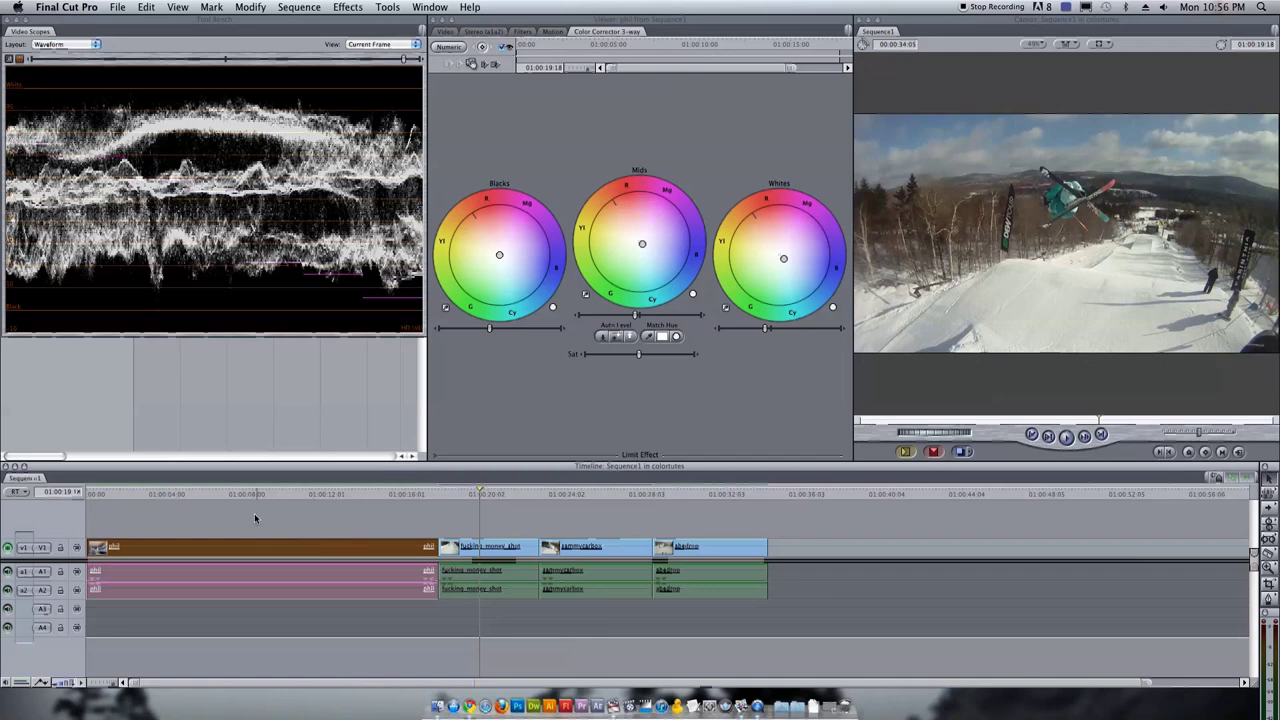
# Paste phil's filters onto the second clip with Scale Attribute Times off, then open it
pyautogui.click(460, 546)
pyautogui.rightClick(467, 547)
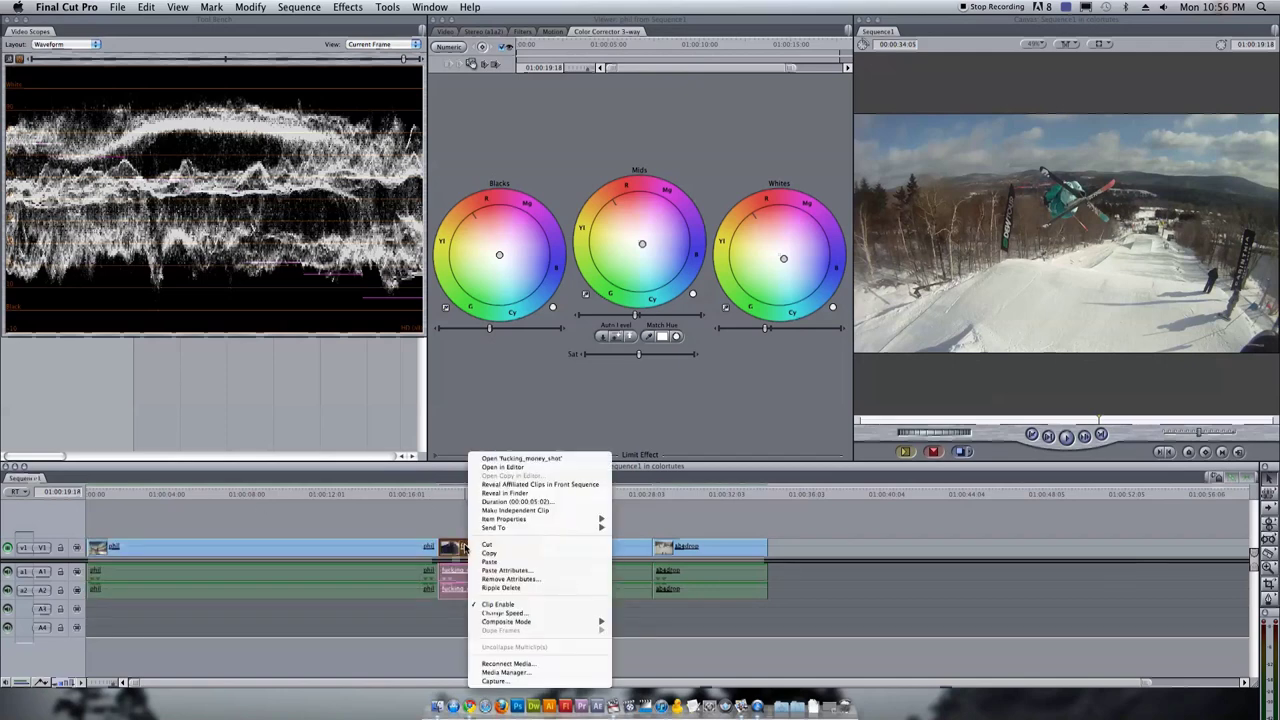
pyautogui.click(518, 570)
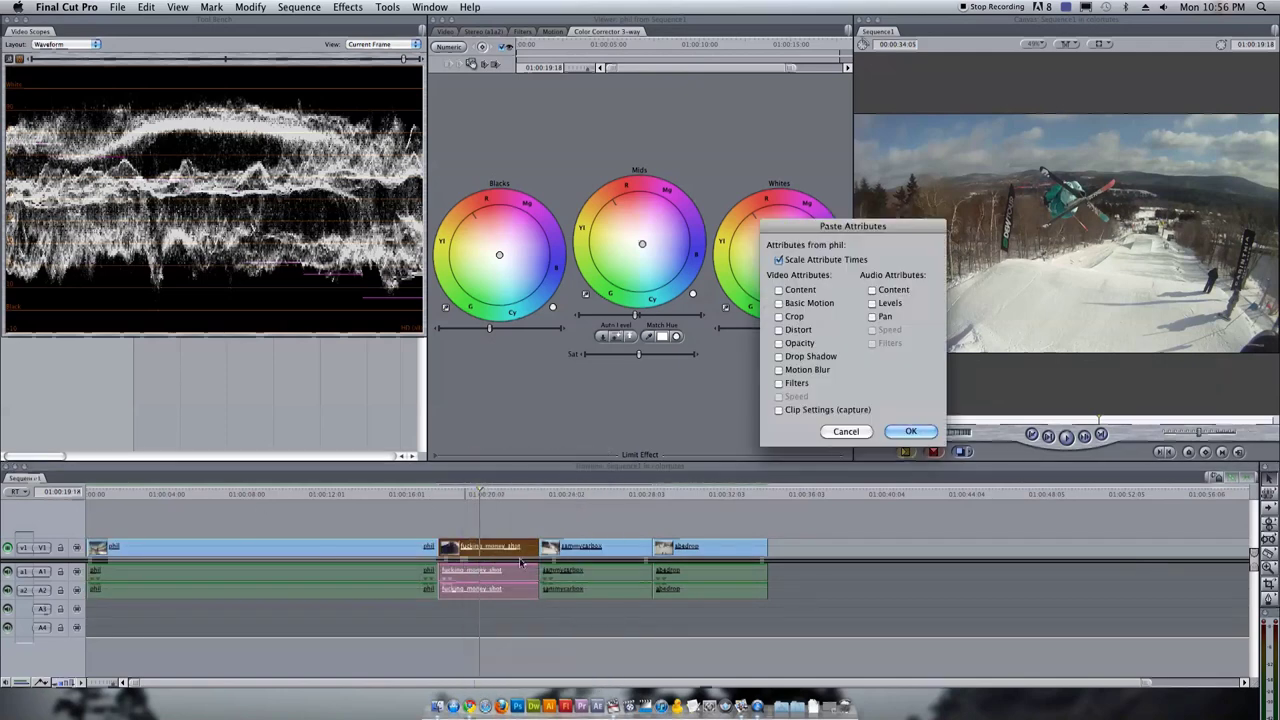
pyautogui.click(808, 259)
pyautogui.click(797, 383)
pyautogui.click(910, 431)
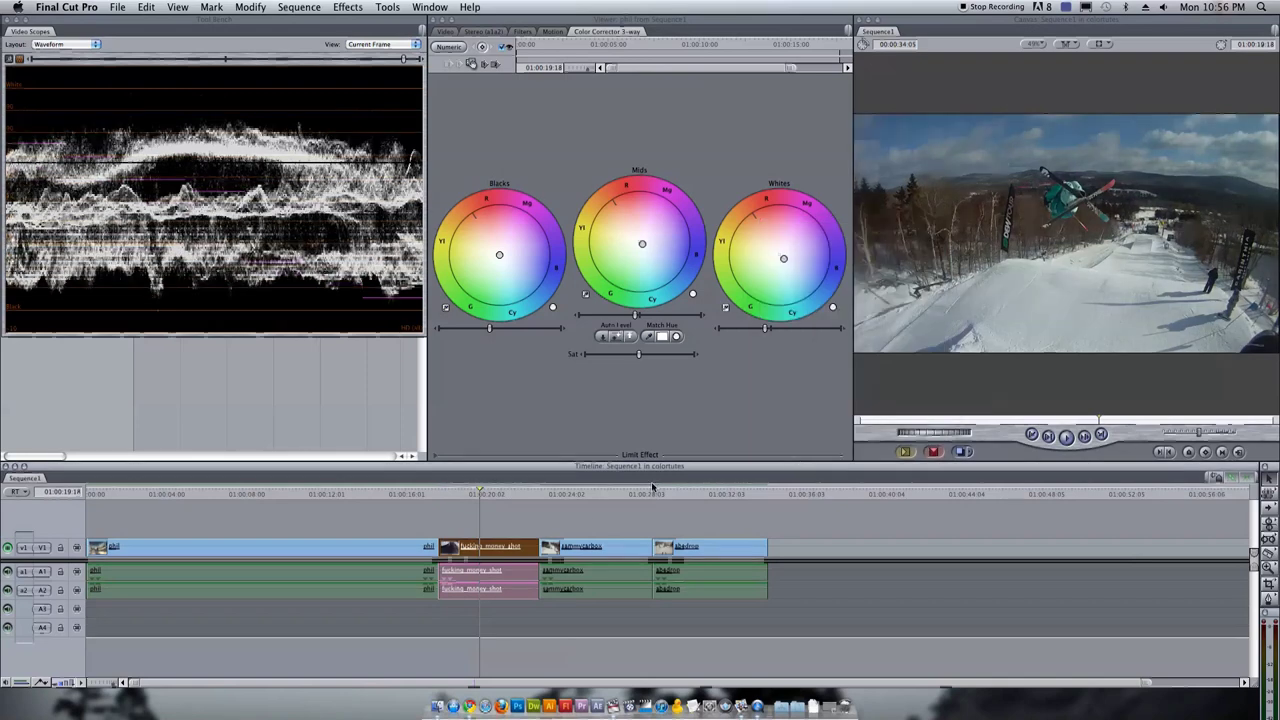
pyautogui.doubleClick(488, 556)
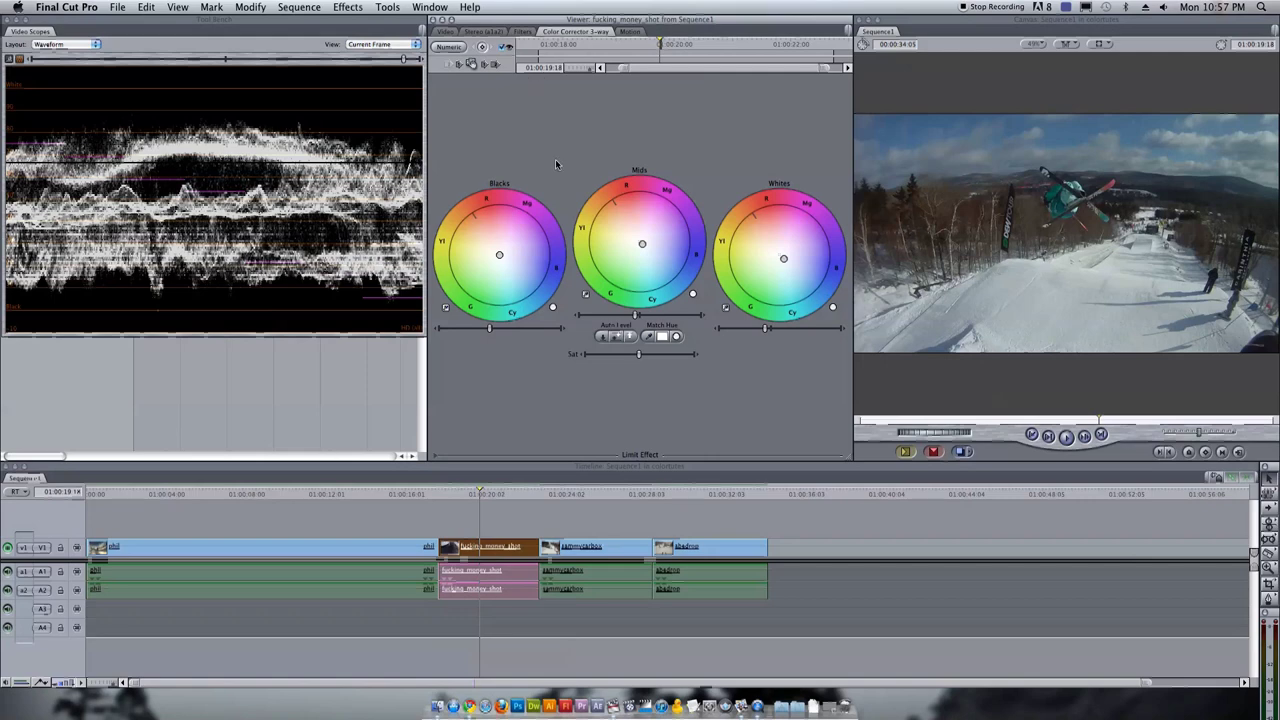
# Replace the pasted filter with a fresh Color Corrector 3-way and show its wheels
pyautogui.click(528, 31)
pyautogui.press('Delete')
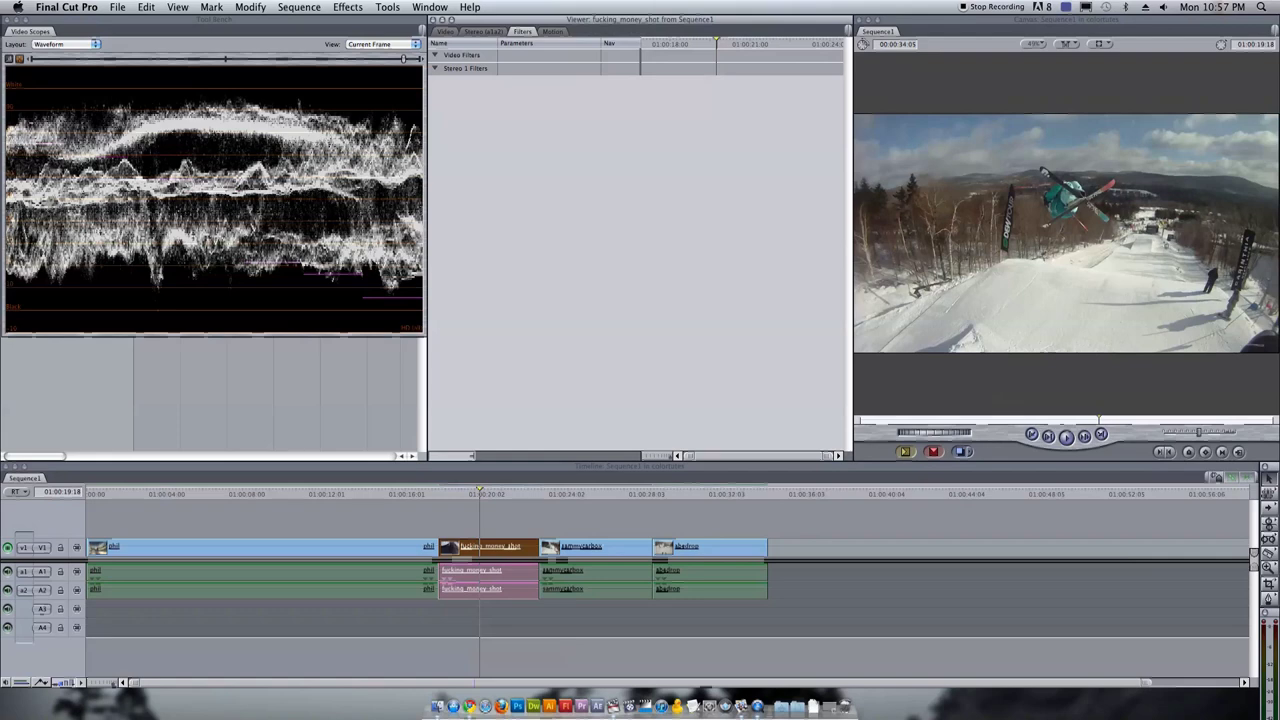
pyautogui.click(360, 7)
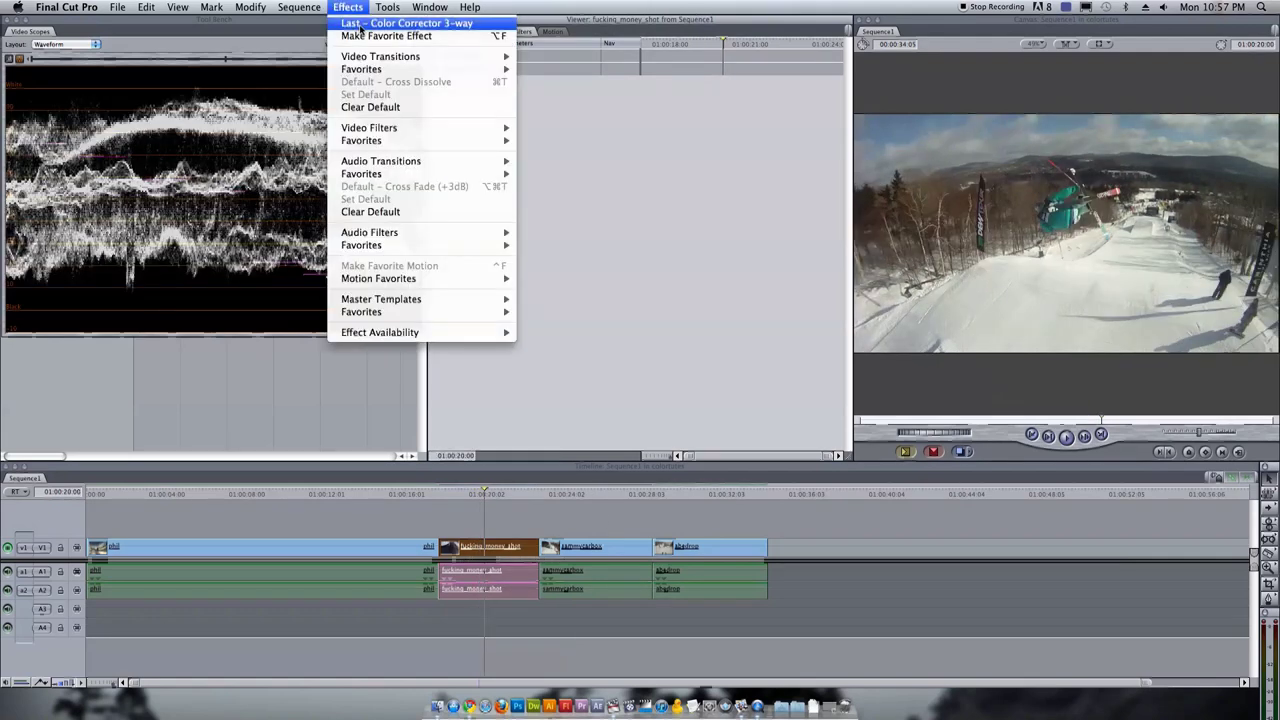
pyautogui.click(400, 23)
pyautogui.click(524, 68)
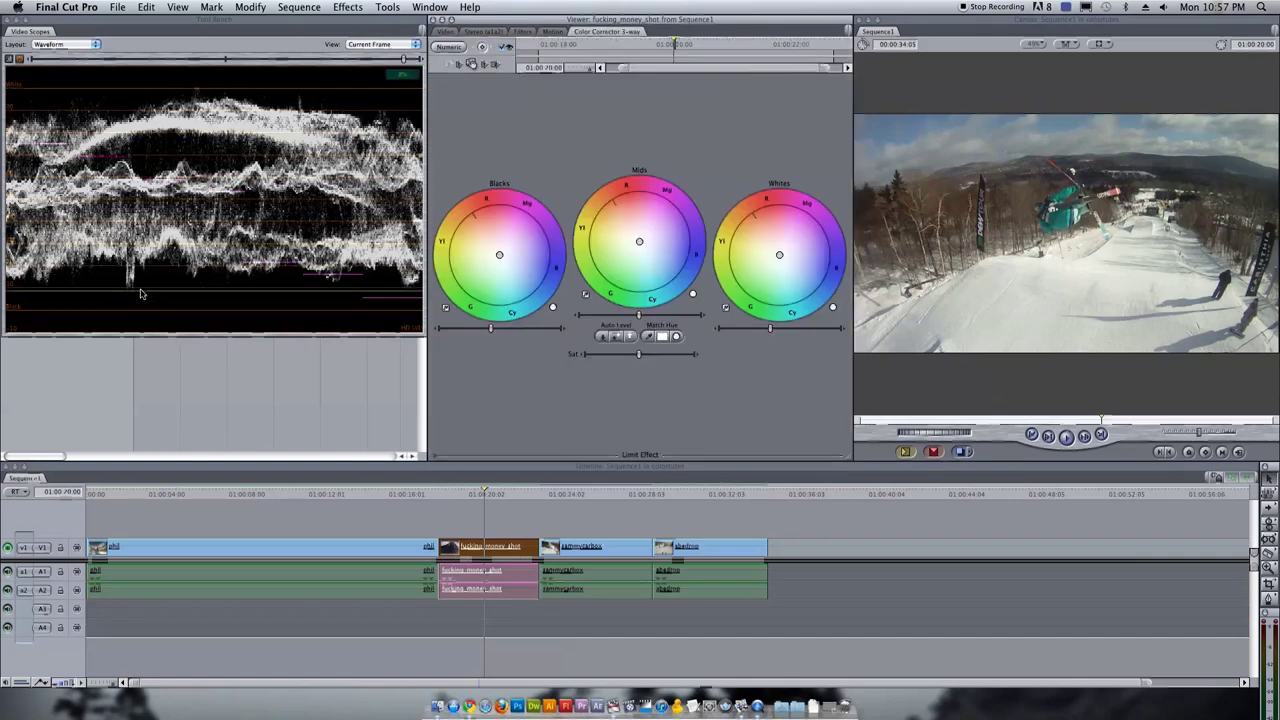
# Darken the blacks and brighten the whites slightly on the second clip while previewing
pyautogui.click(469, 494)
pyautogui.moveTo(469, 494); pyautogui.dragTo(487, 496)
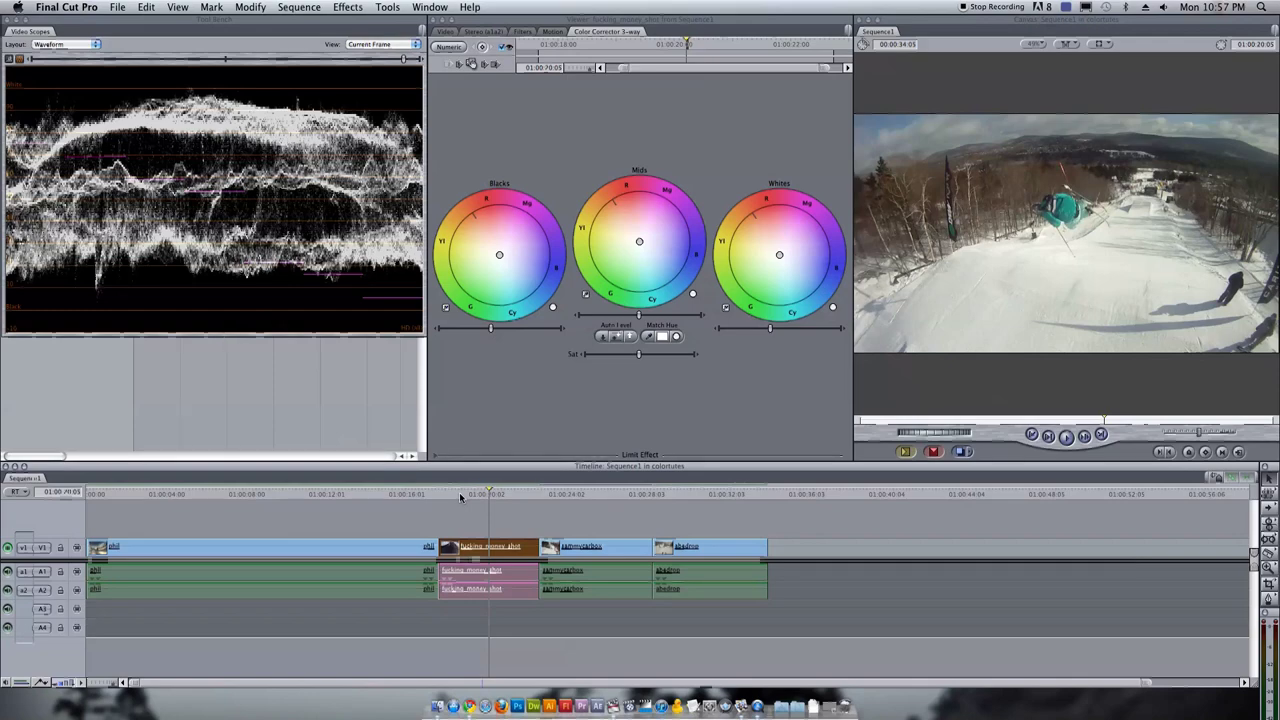
pyautogui.moveTo(491, 328); pyautogui.dragTo(483, 327)
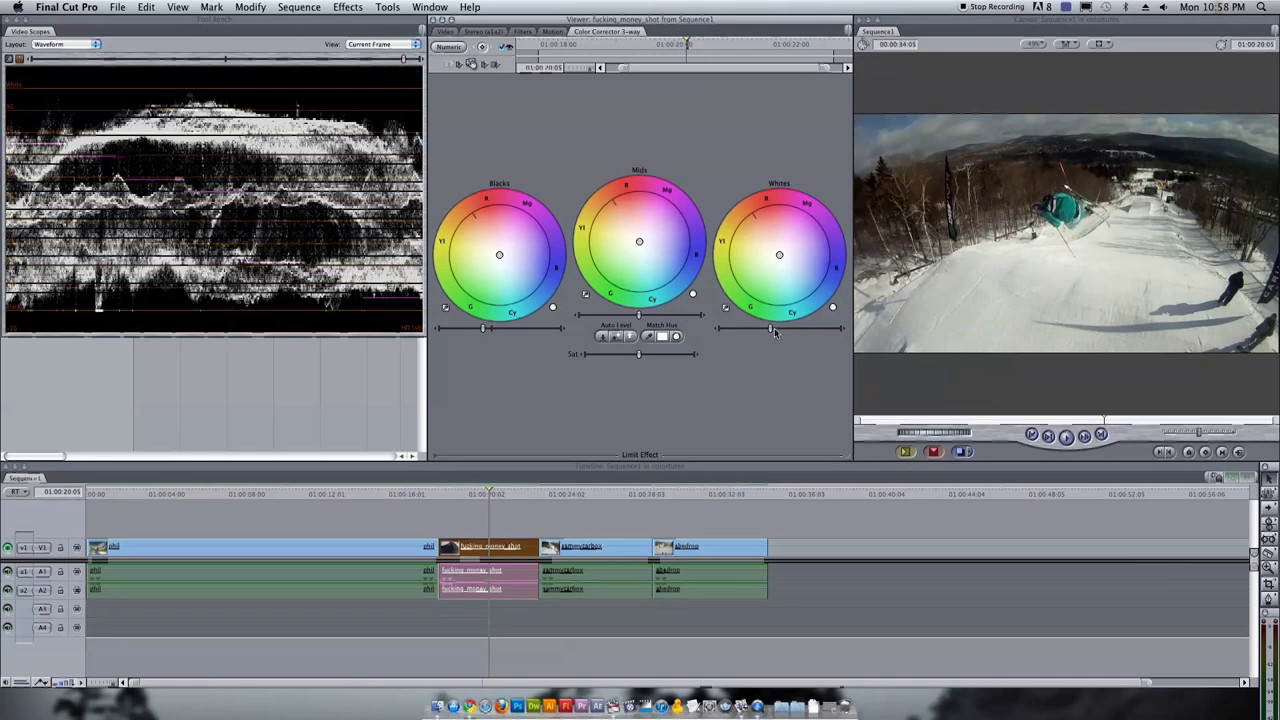
pyautogui.moveTo(771, 328); pyautogui.dragTo(773, 328)
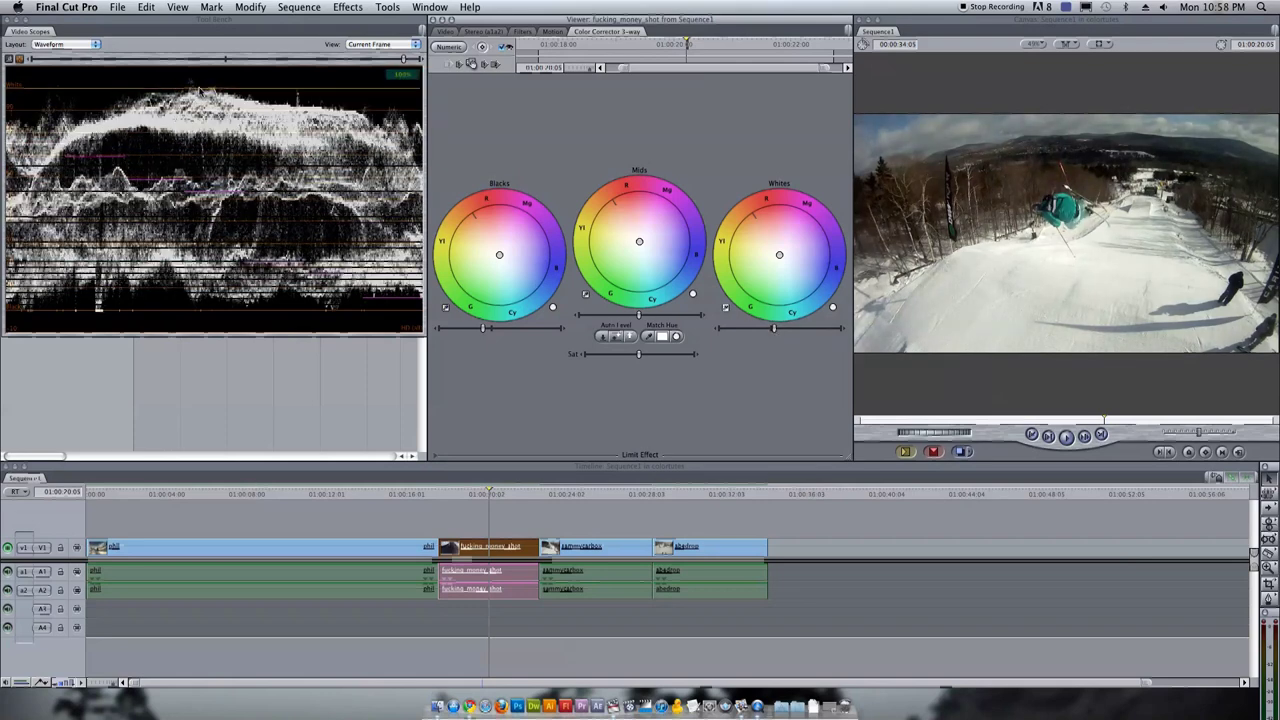
pyautogui.click(459, 494)
# Lift the second clip's mids slightly and scrub through the jump to review
pyautogui.moveTo(459, 494); pyautogui.dragTo(480, 496)
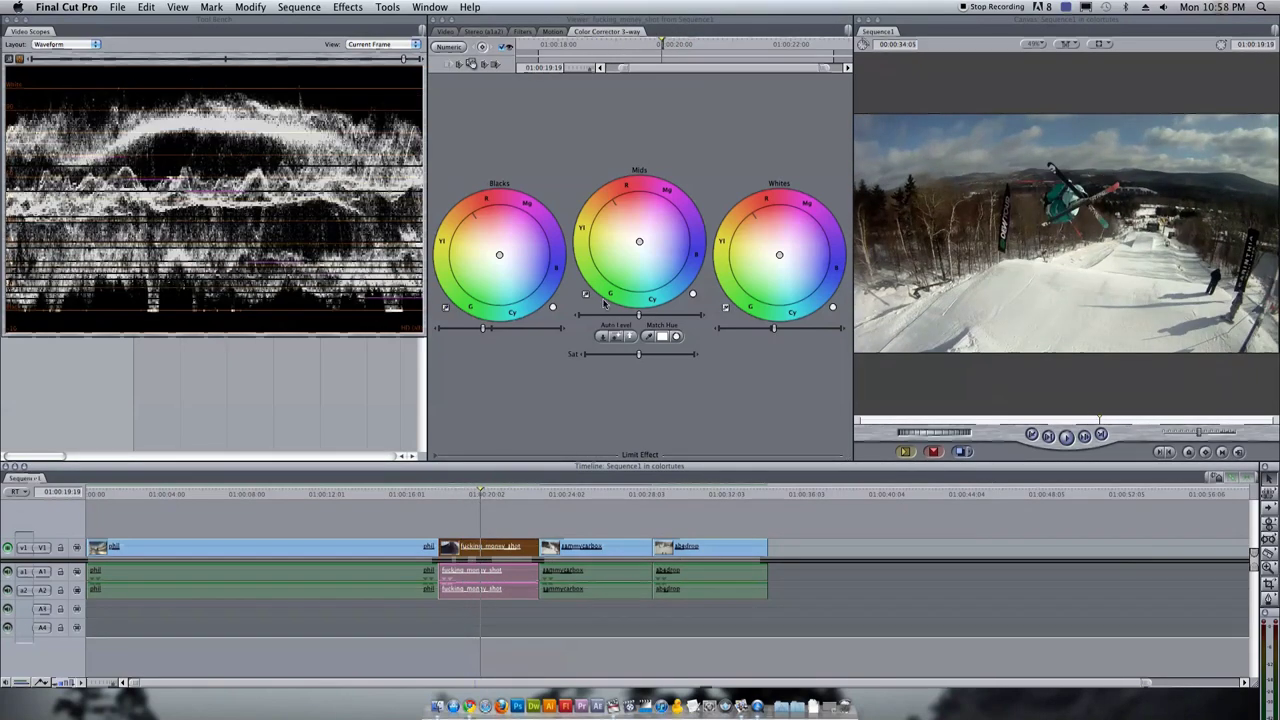
pyautogui.moveTo(641, 315); pyautogui.dragTo(643, 316)
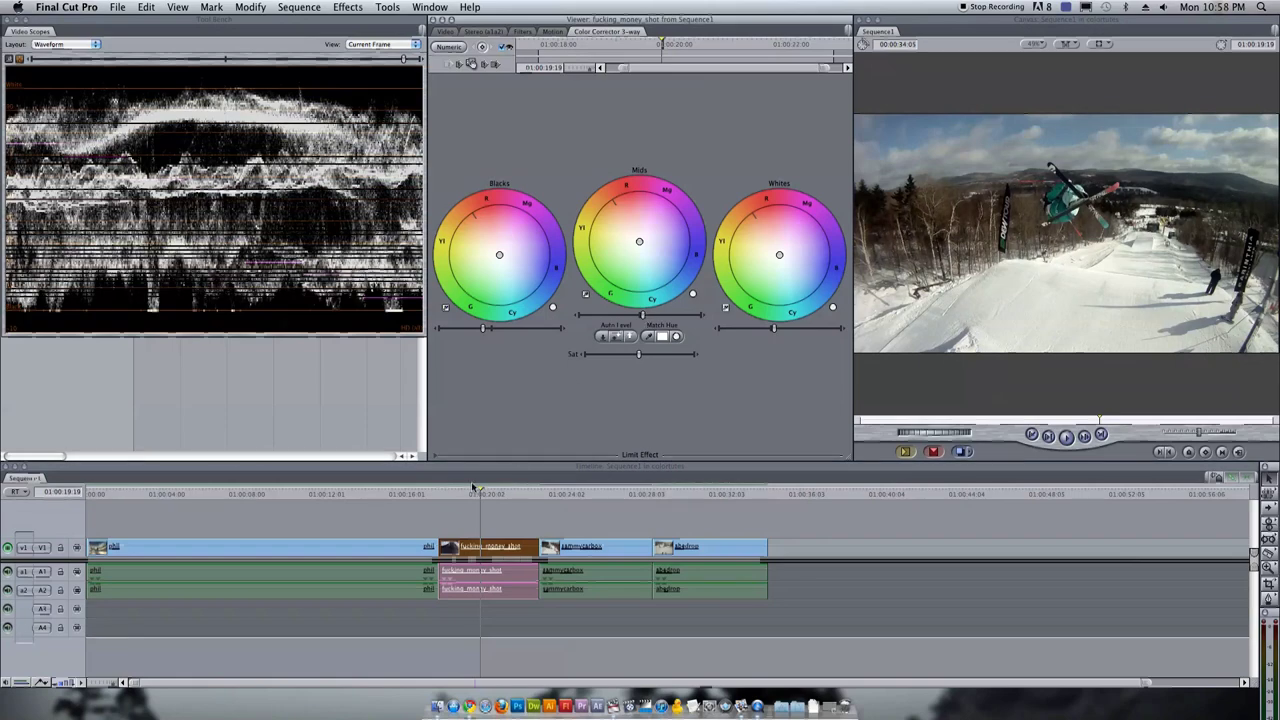
pyautogui.moveTo(474, 487); pyautogui.dragTo(467, 497)
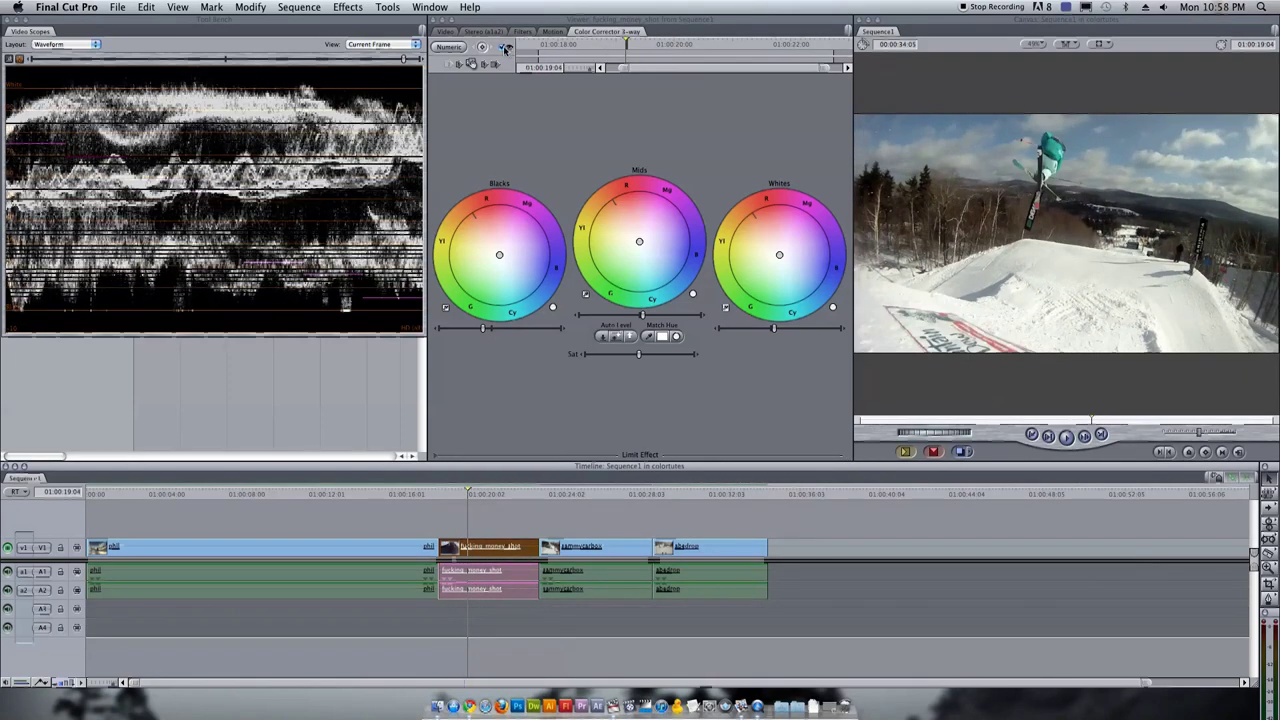
pyautogui.click(506, 48)
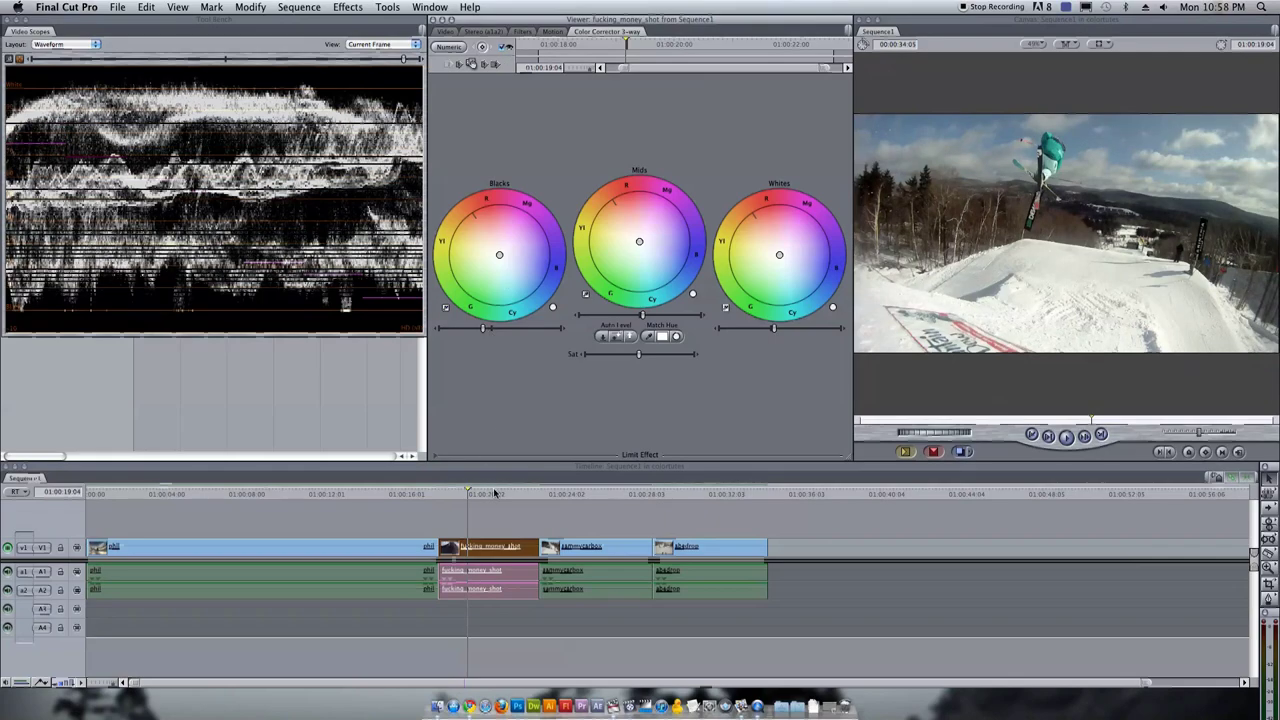
pyautogui.moveTo(499, 494); pyautogui.dragTo(500, 499)
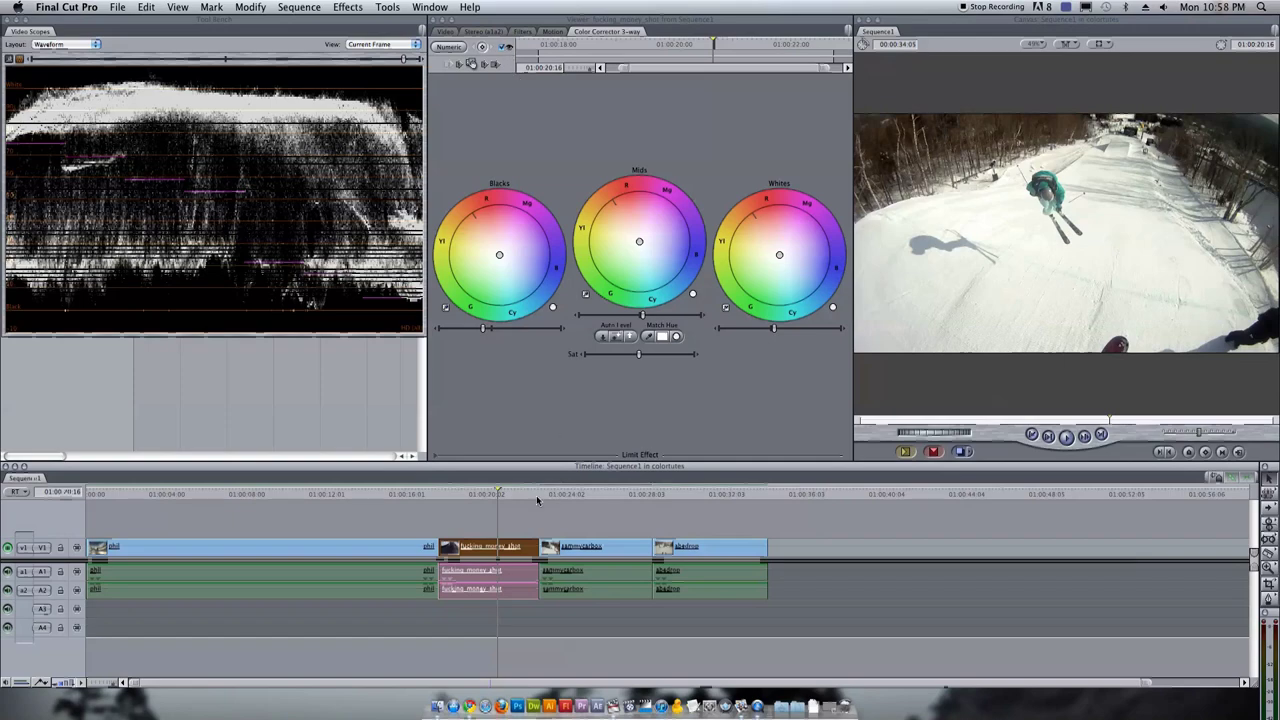
pyautogui.click(465, 495)
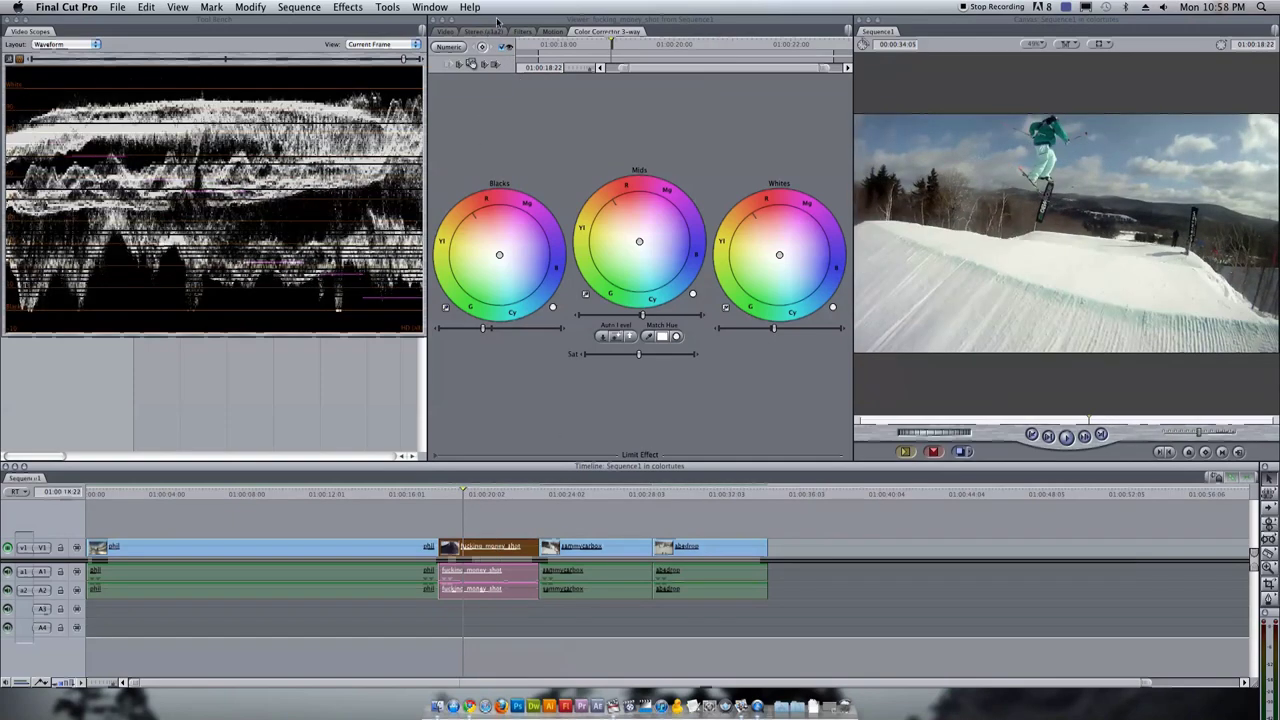
pyautogui.moveTo(463, 495); pyautogui.dragTo(483, 495)
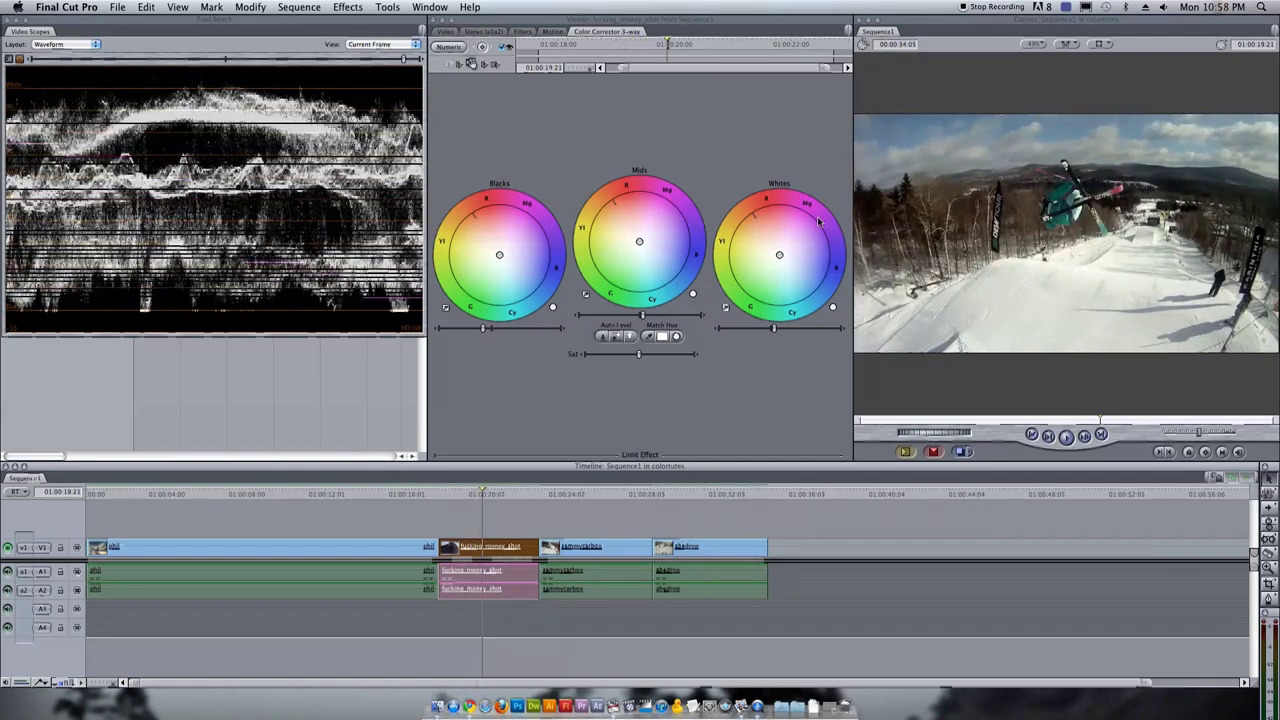
# Recheck the shot, then move ahead to and select the sammycarbox clip
pyautogui.click(640, 244)
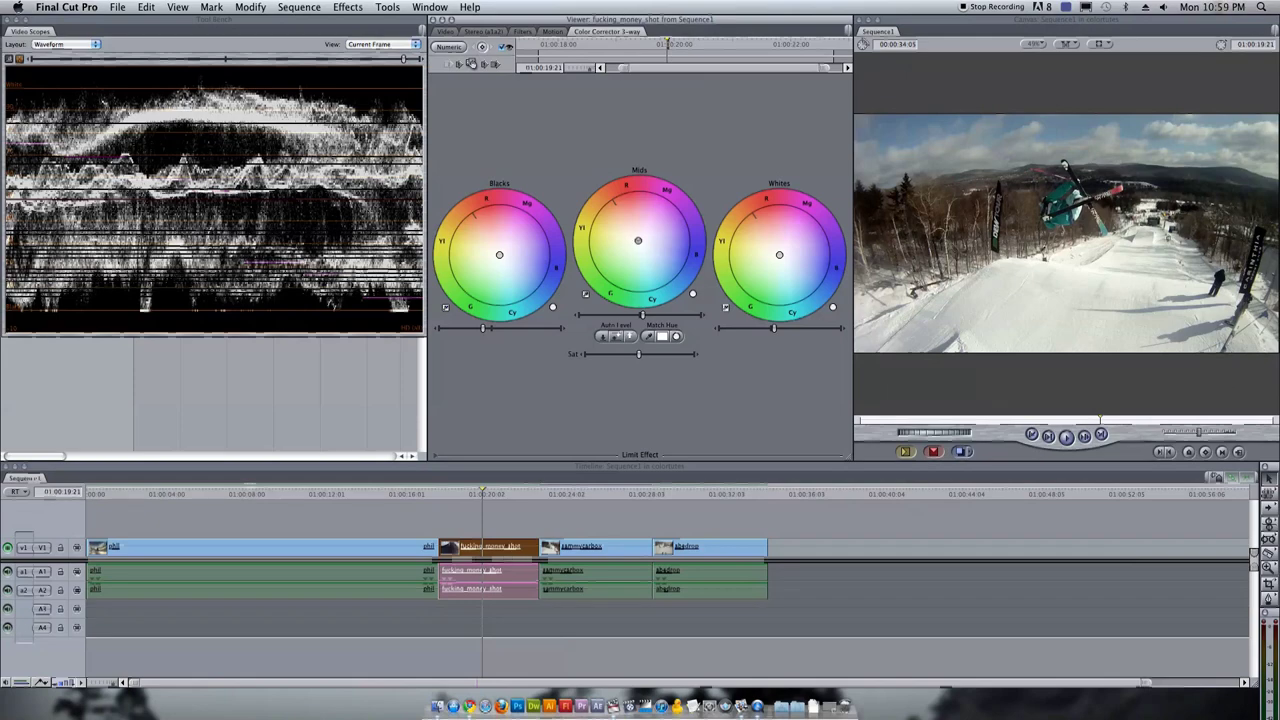
pyautogui.moveTo(412, 490); pyautogui.dragTo(466, 492)
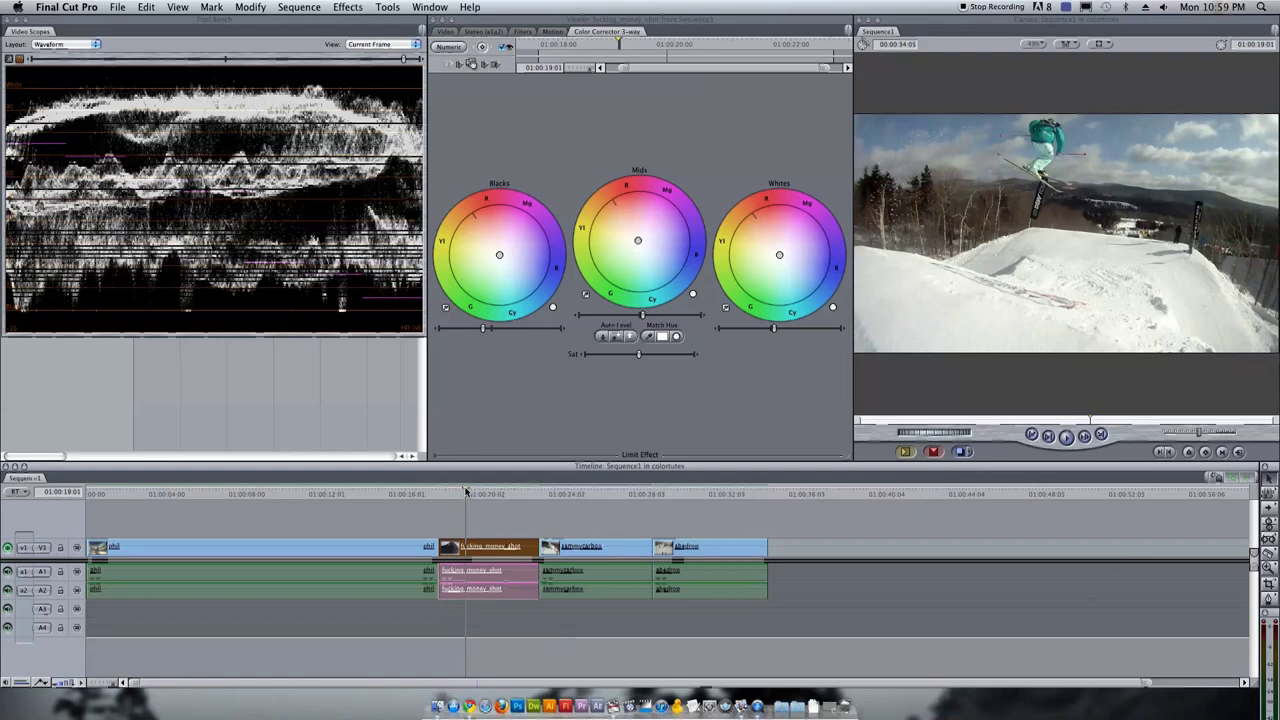
pyautogui.click(781, 256)
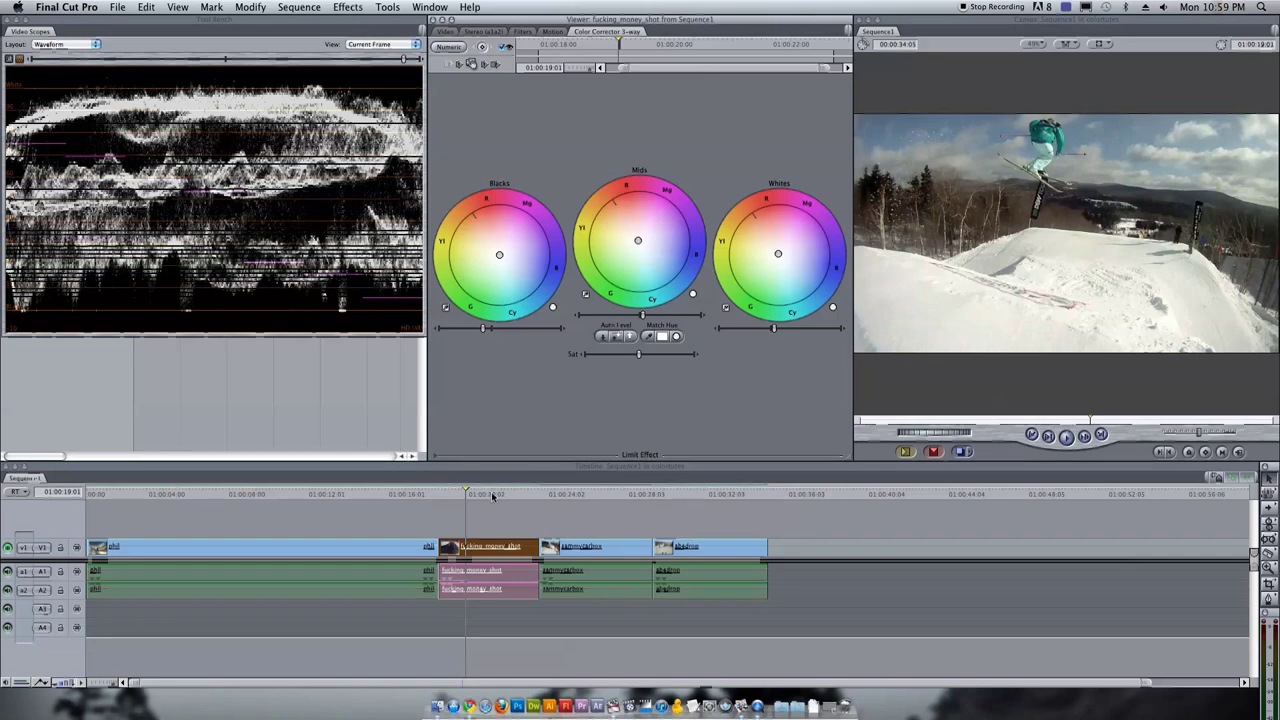
pyautogui.moveTo(492, 496); pyautogui.dragTo(607, 498)
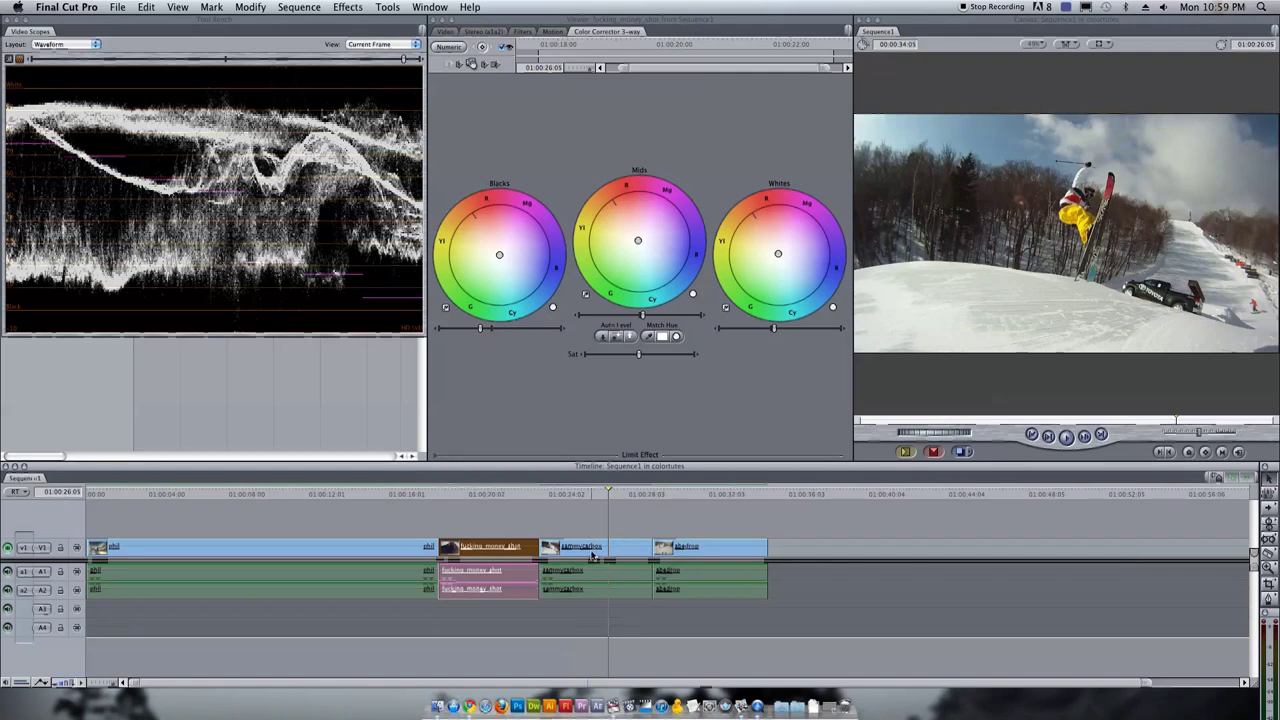
pyautogui.click(592, 556)
# Apply the last-used Color Corrector 3-way to sammycarbox and darken its blacks slightly
pyautogui.click(390, 7)
pyautogui.moveTo(354, 12)
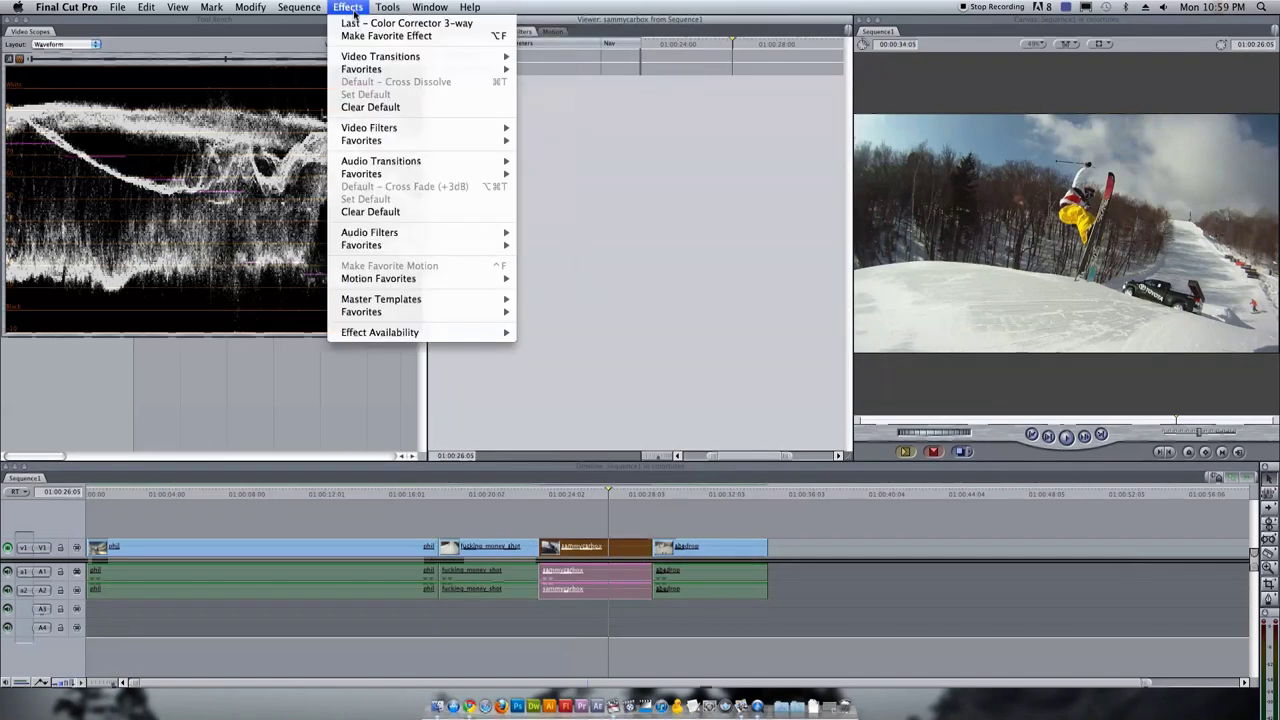
pyautogui.click(405, 23)
pyautogui.click(524, 70)
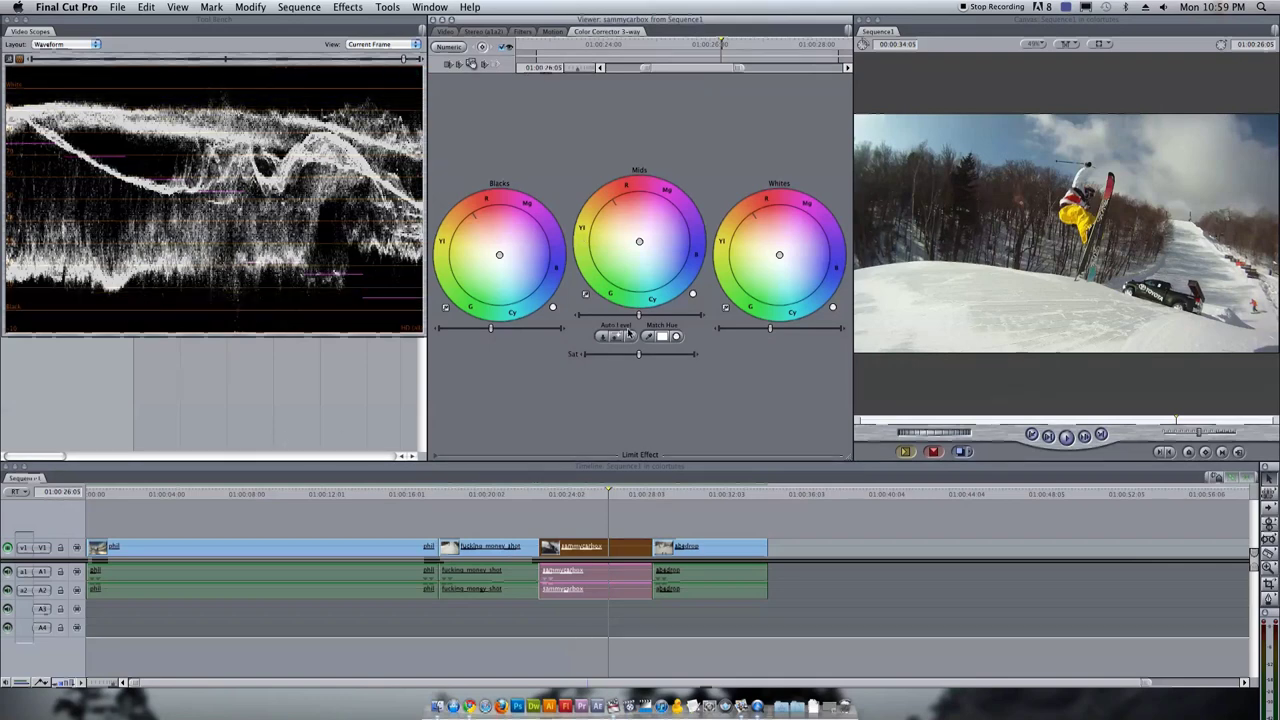
pyautogui.click(436, 333)
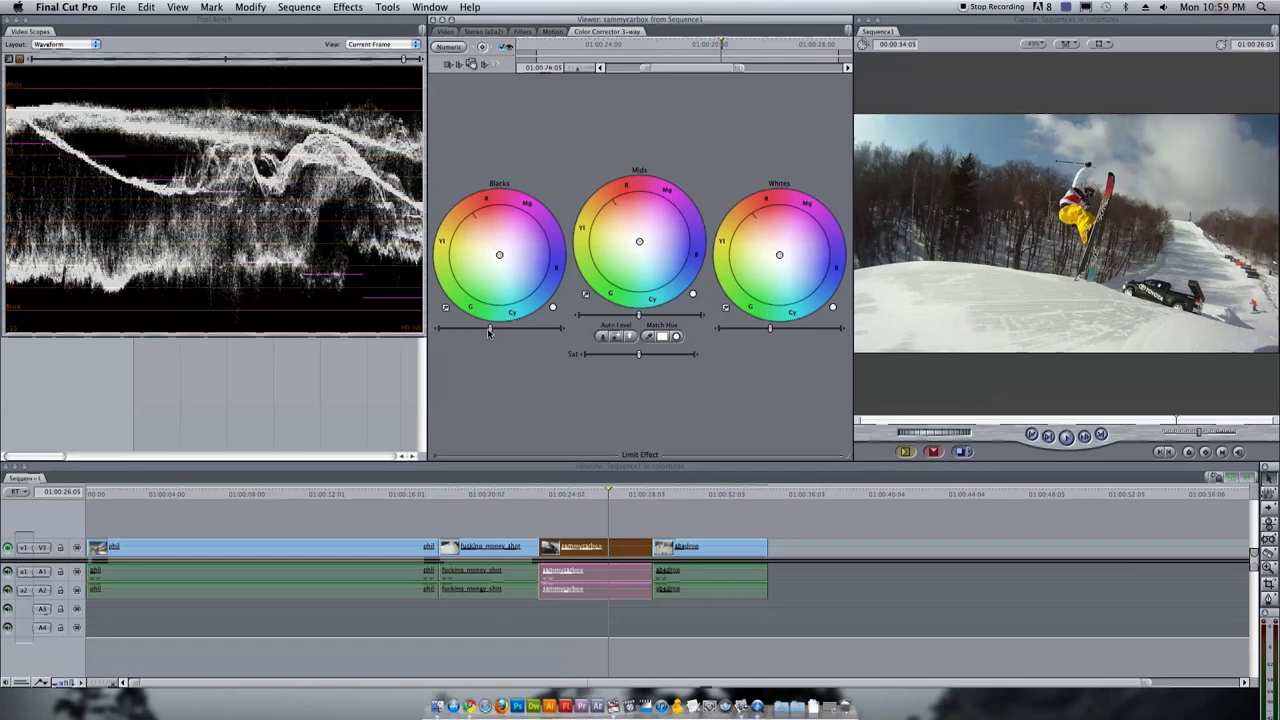
pyautogui.moveTo(489, 330); pyautogui.dragTo(487, 330)
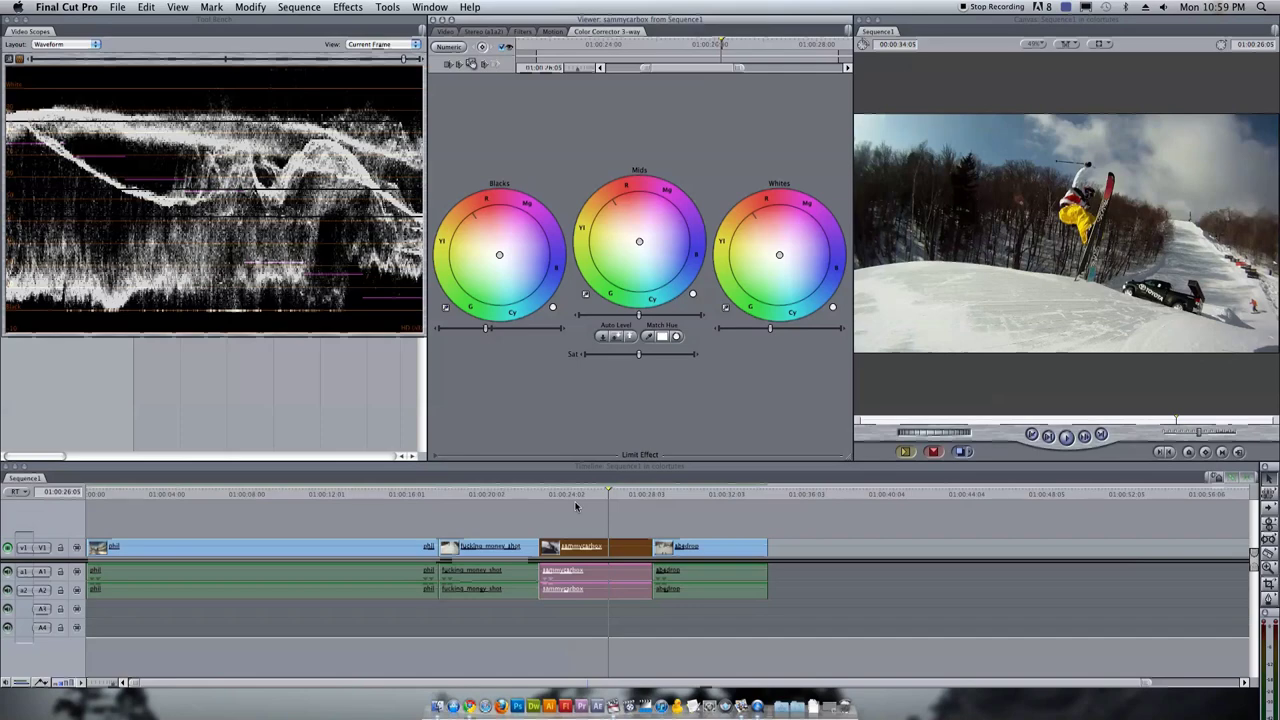
# Play back and scrub through sammycarbox to review the grade
pyautogui.click(611, 492)
pyautogui.press('space')
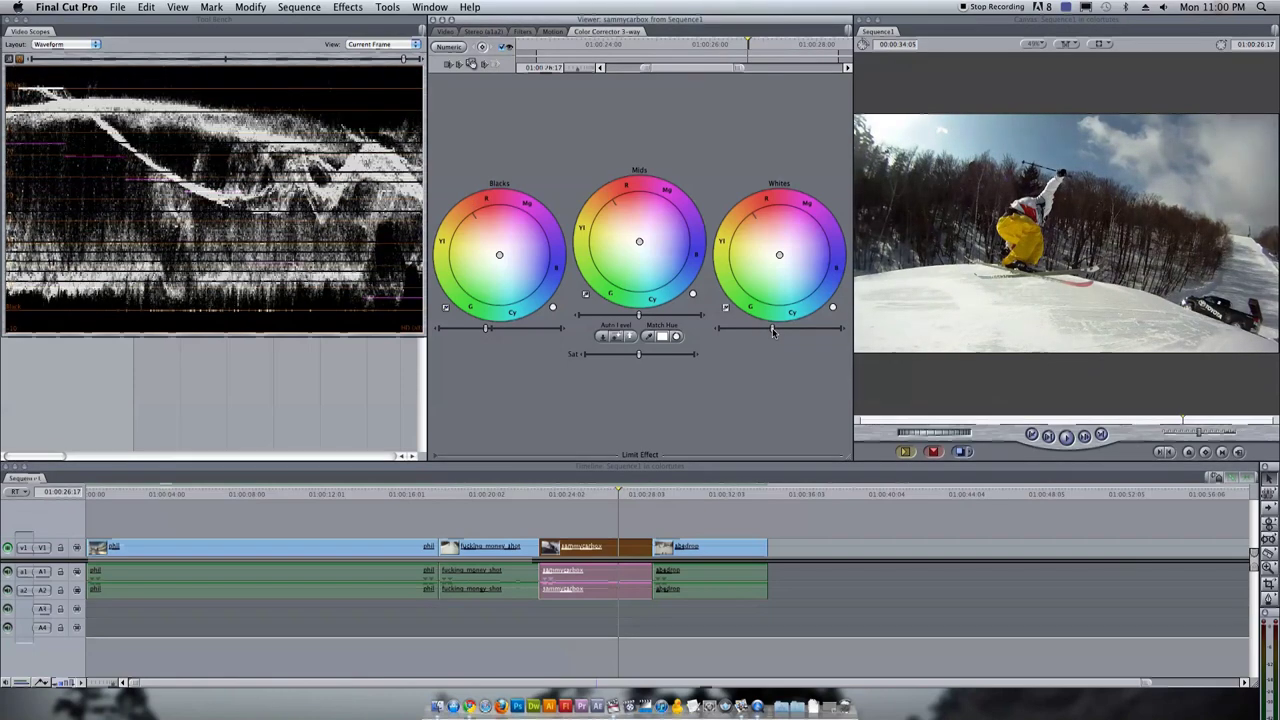
pyautogui.click(571, 494)
pyautogui.moveTo(575, 497); pyautogui.dragTo(575, 505)
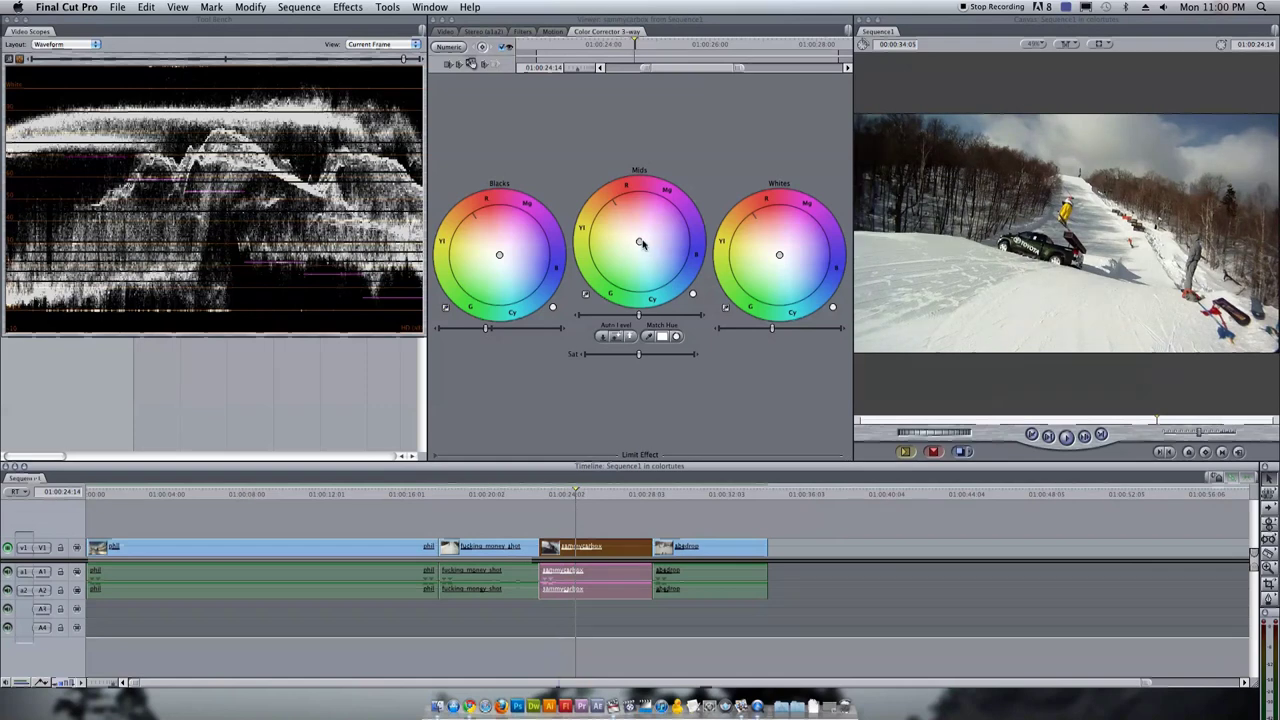
pyautogui.click(471, 63)
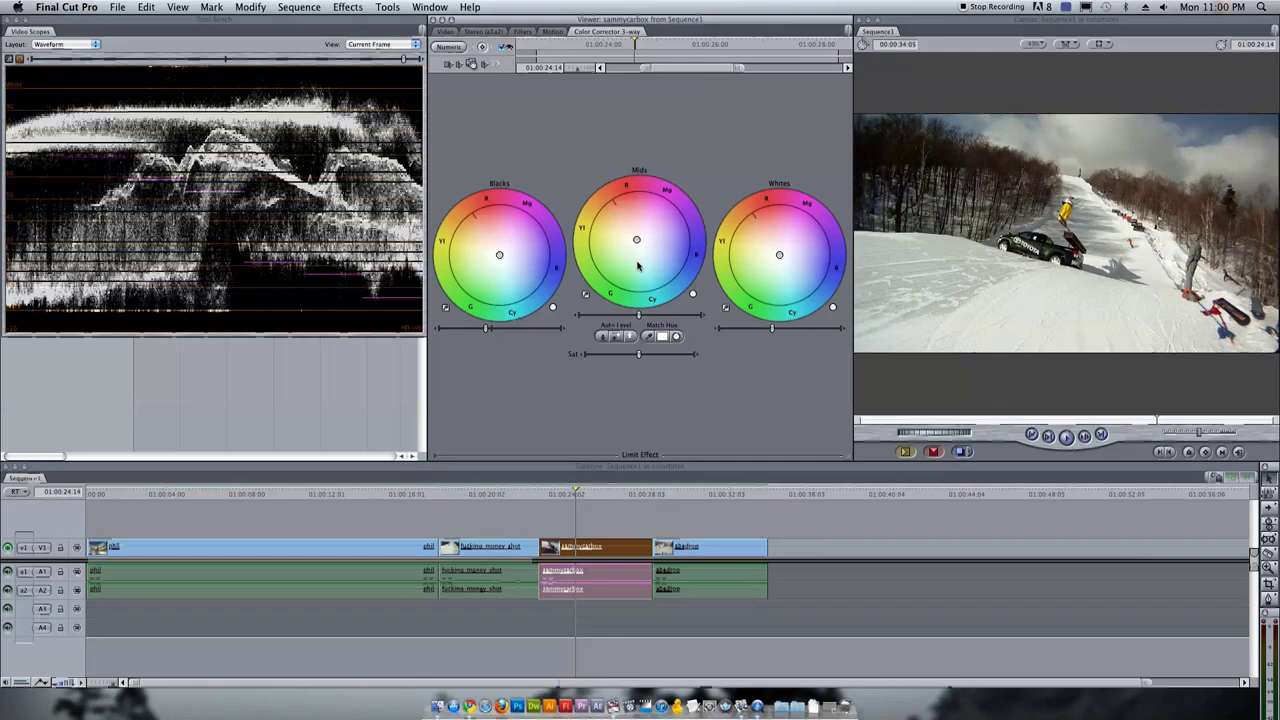
pyautogui.click(605, 509)
pyautogui.moveTo(577, 498); pyautogui.dragTo(687, 478)
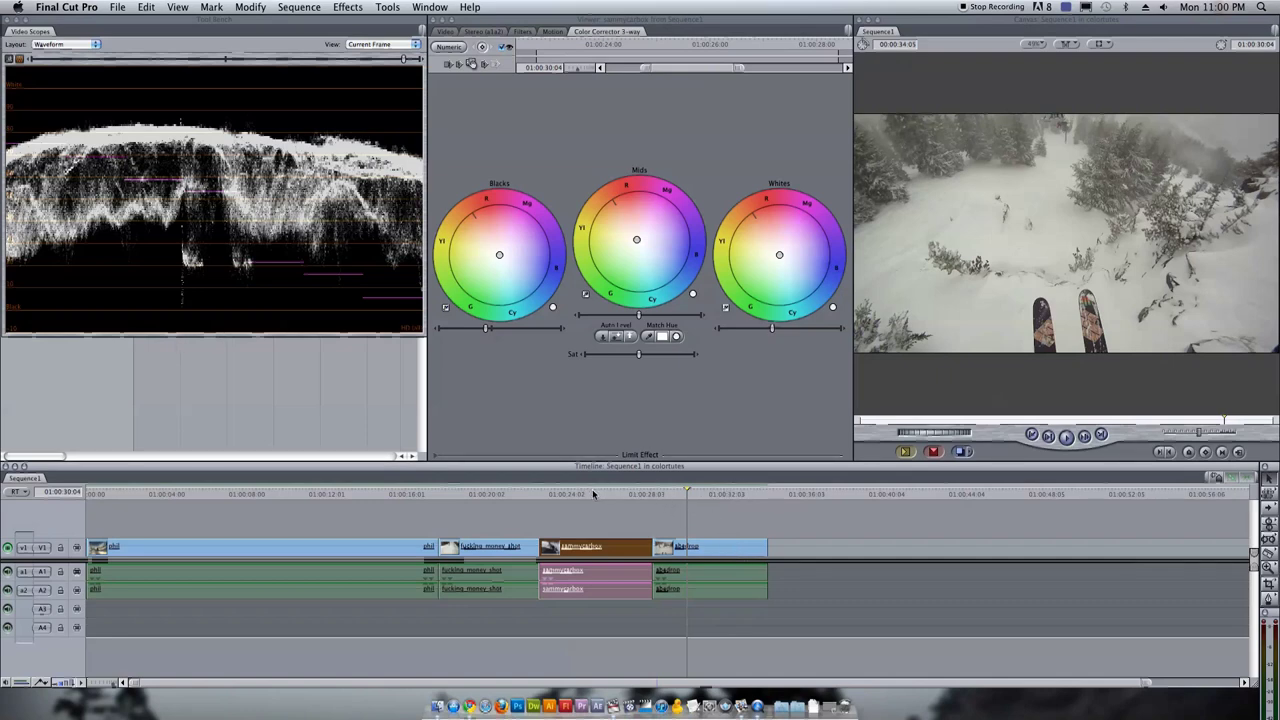
# Load the abedrop clip and apply the last-used Color Corrector 3-way to it
pyautogui.doubleClick(695, 545)
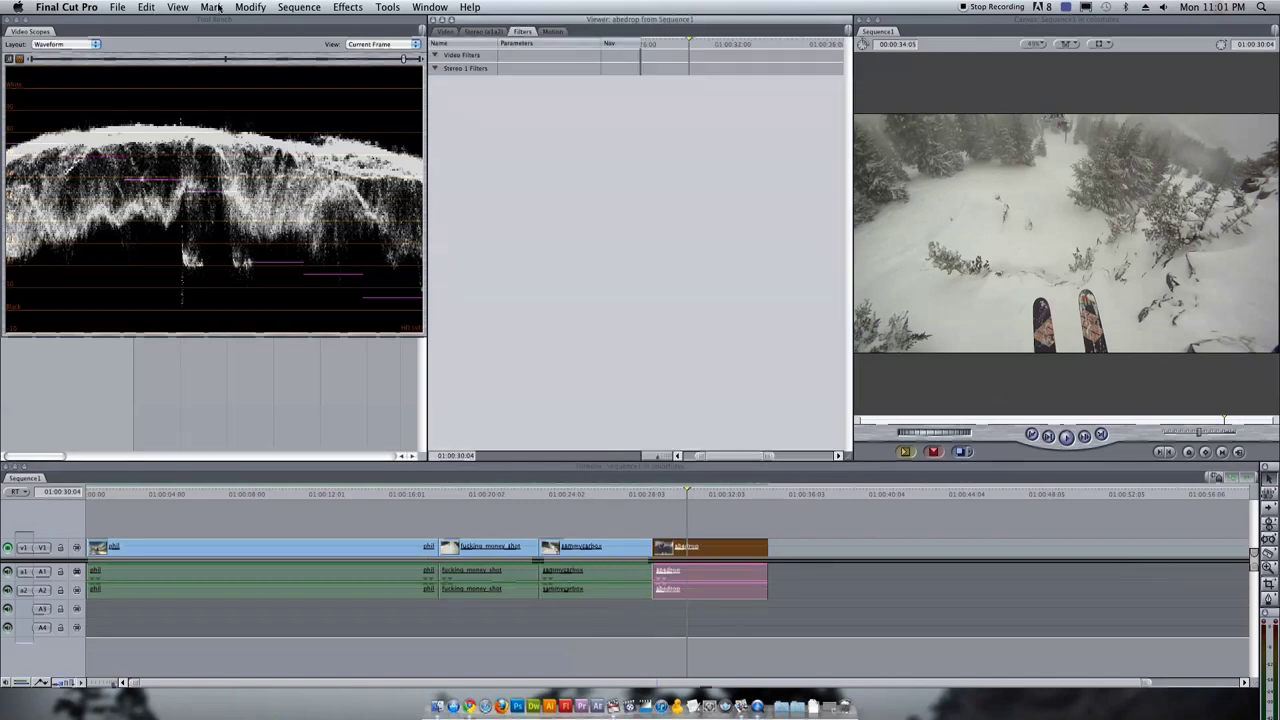
pyautogui.click(338, 7)
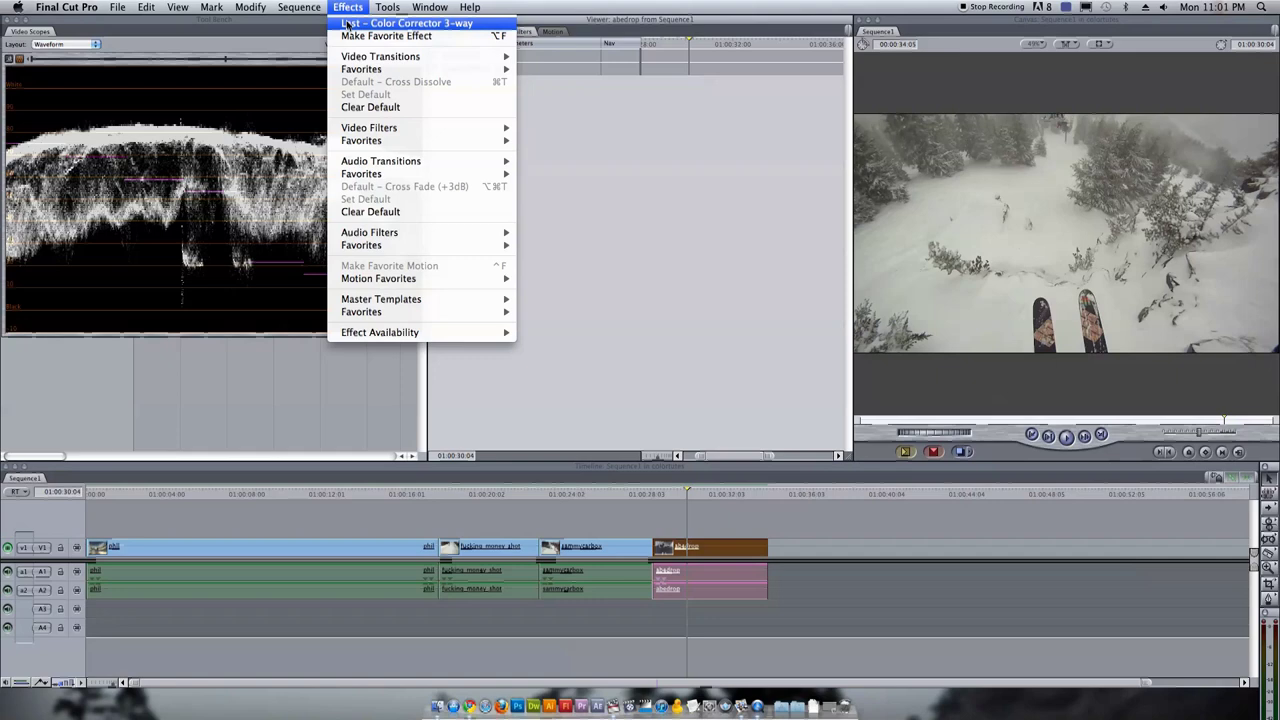
pyautogui.click(347, 23)
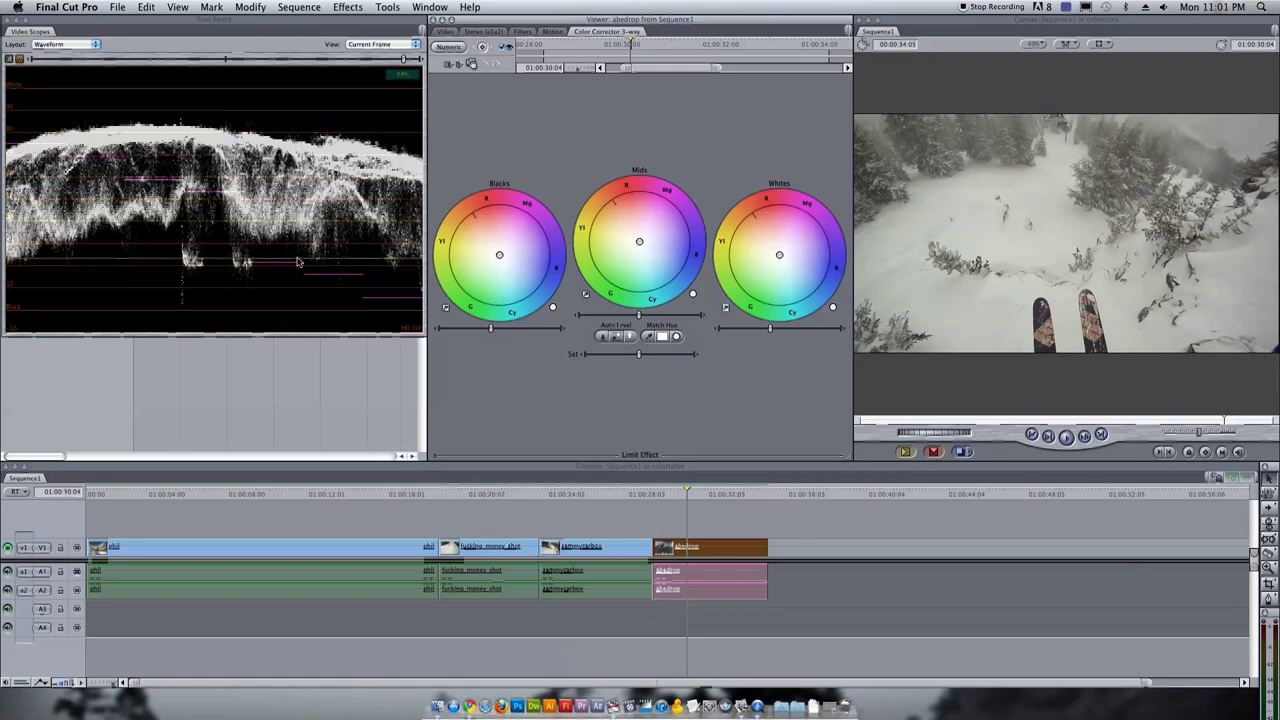
# Darken the blacks, adjust the mids and raise the whites on abedrop, then compare the grade
pyautogui.click(491, 327)
pyautogui.moveTo(491, 327); pyautogui.dragTo(478, 331)
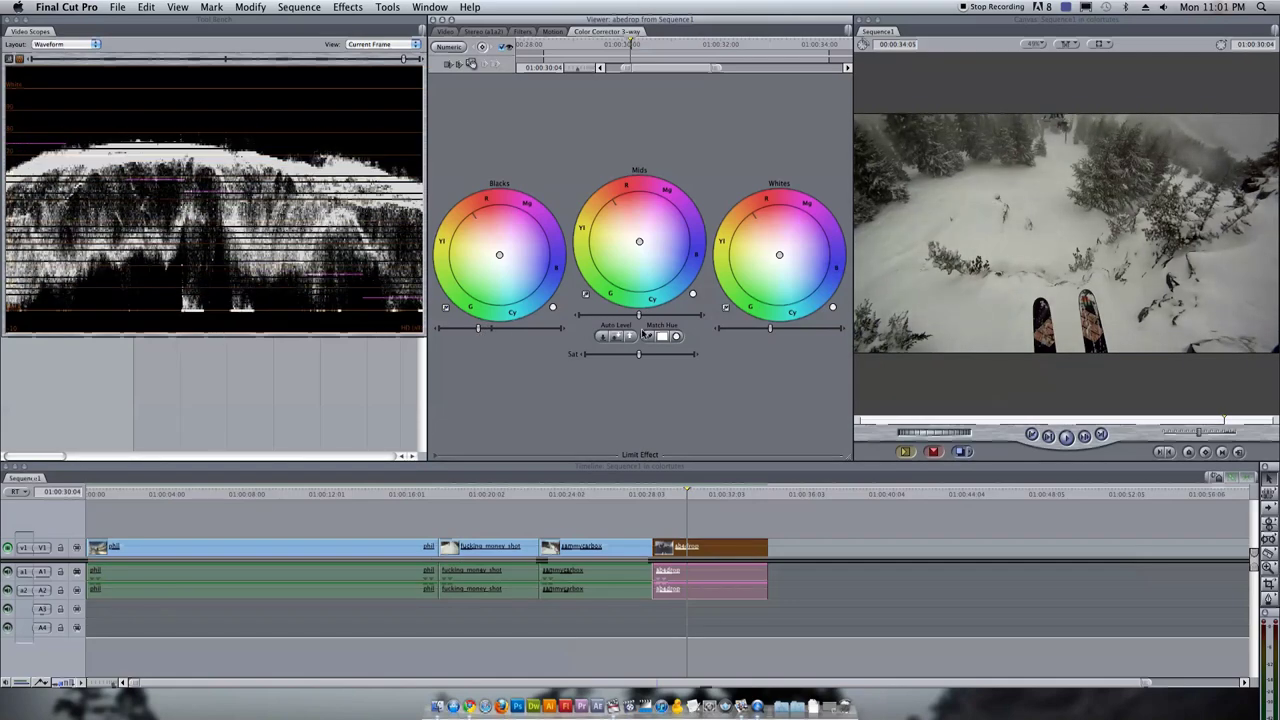
pyautogui.moveTo(772, 330); pyautogui.dragTo(785, 332)
pyautogui.moveTo(651, 318); pyautogui.dragTo(634, 316)
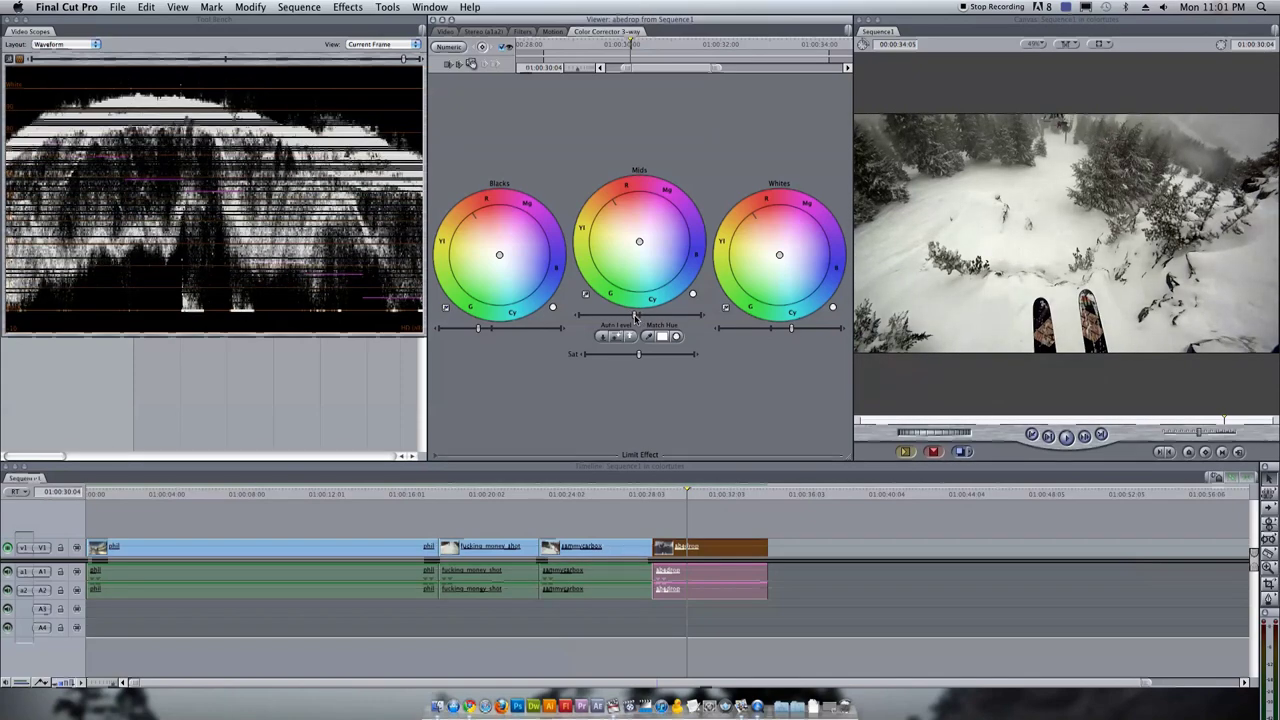
pyautogui.moveTo(789, 330); pyautogui.dragTo(792, 330)
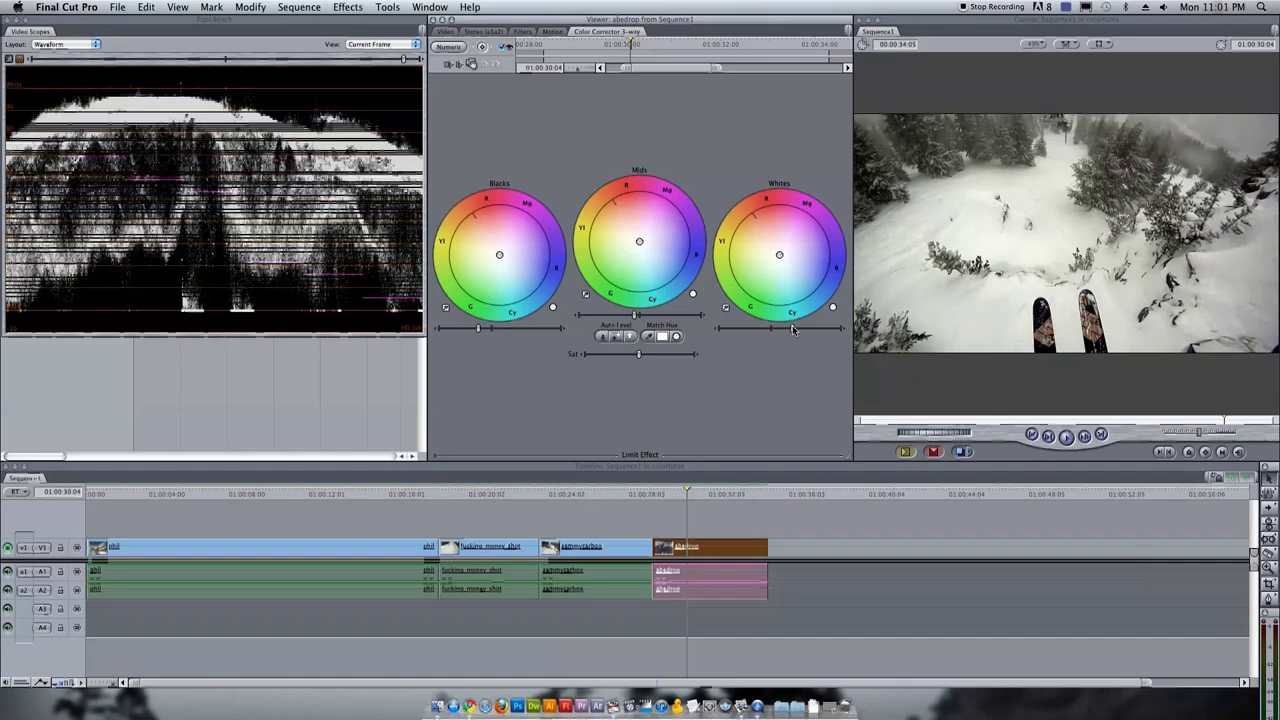
pyautogui.moveTo(792, 325); pyautogui.dragTo(794, 325)
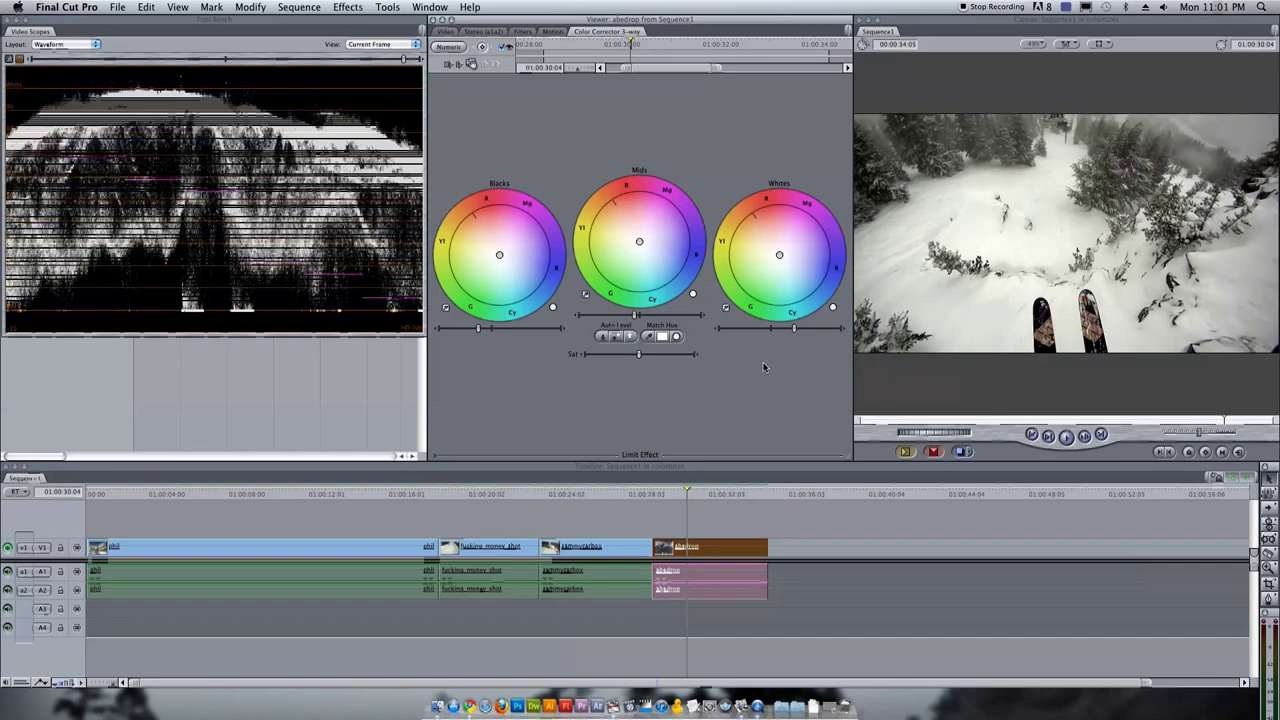
pyautogui.moveTo(693, 500); pyautogui.dragTo(693, 495)
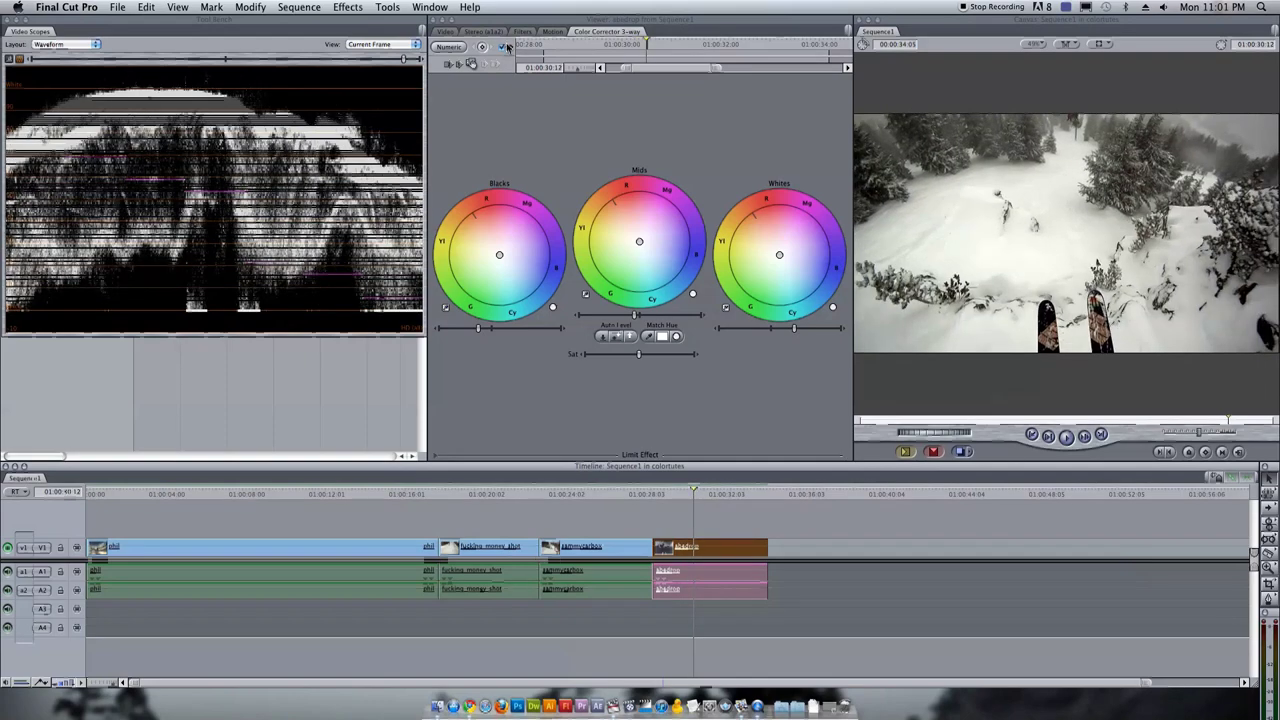
pyautogui.click(507, 47)
# Compare abedrop with and without the grade and nudge the Whites colour balance
pyautogui.click(507, 47)
pyautogui.click(507, 47)
pyautogui.click(506, 48)
pyautogui.click(506, 48)
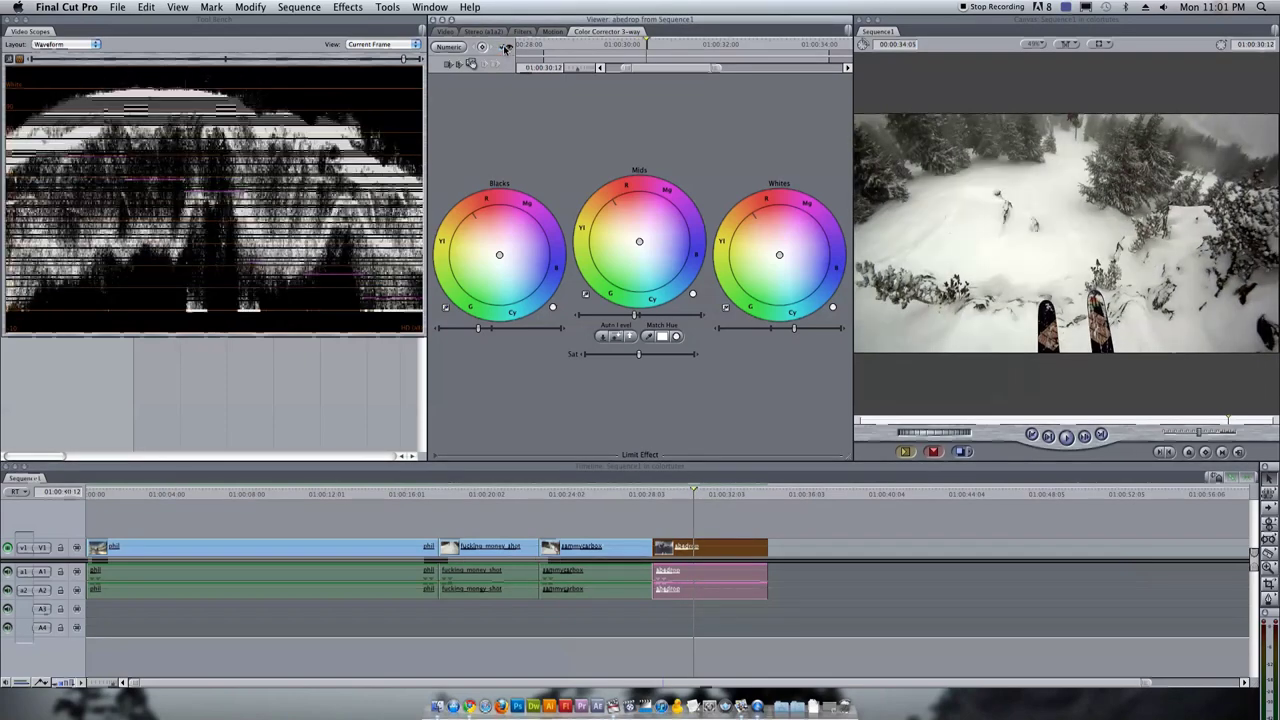
pyautogui.click(507, 47)
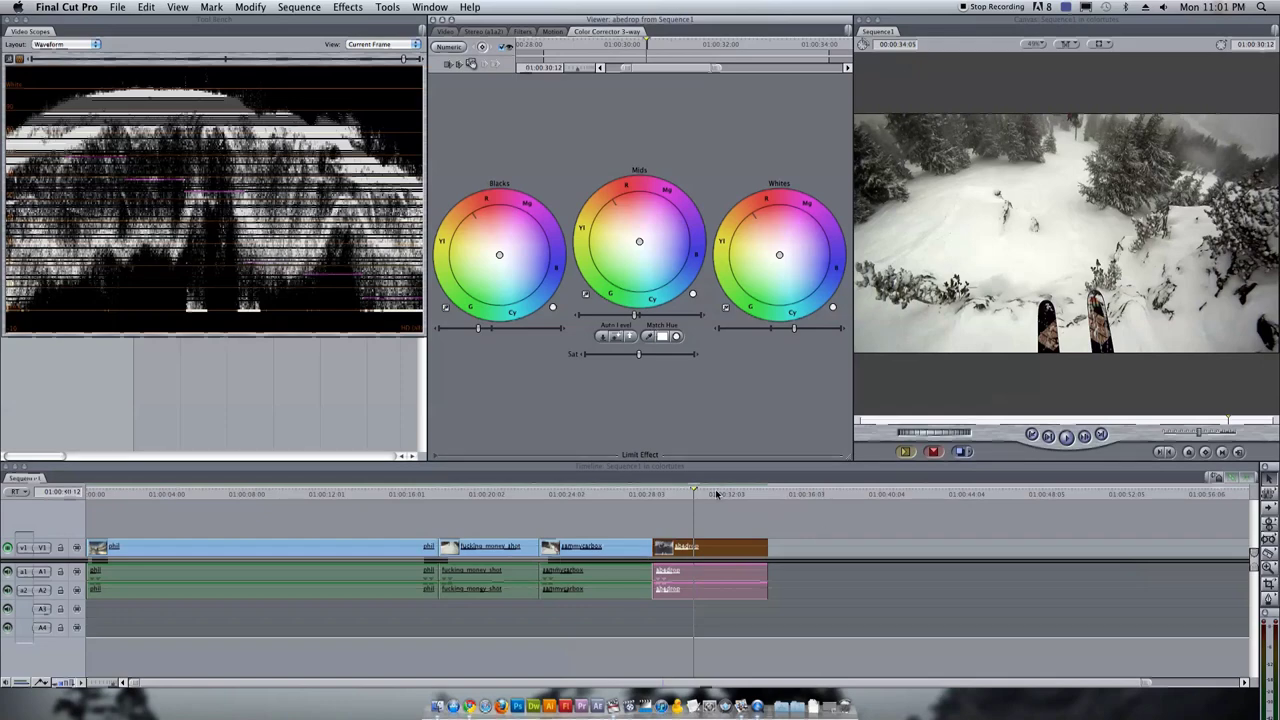
pyautogui.moveTo(718, 495); pyautogui.dragTo(685, 495)
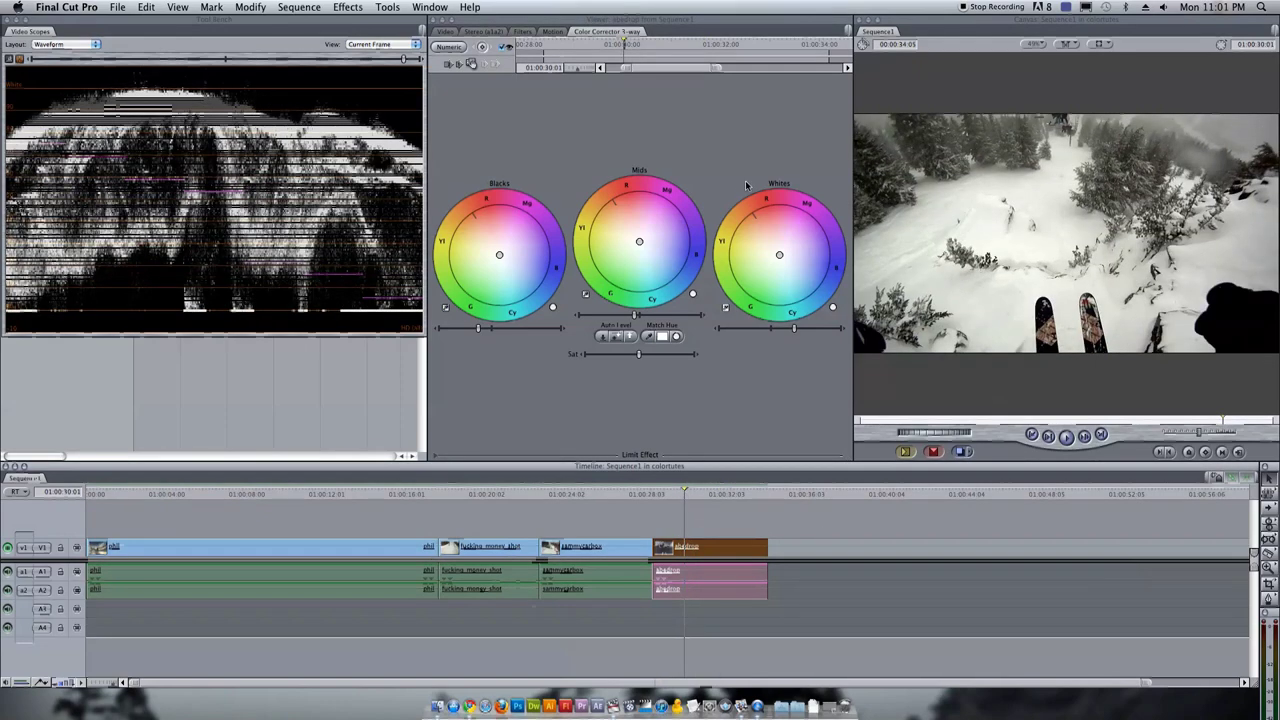
pyautogui.click(639, 246)
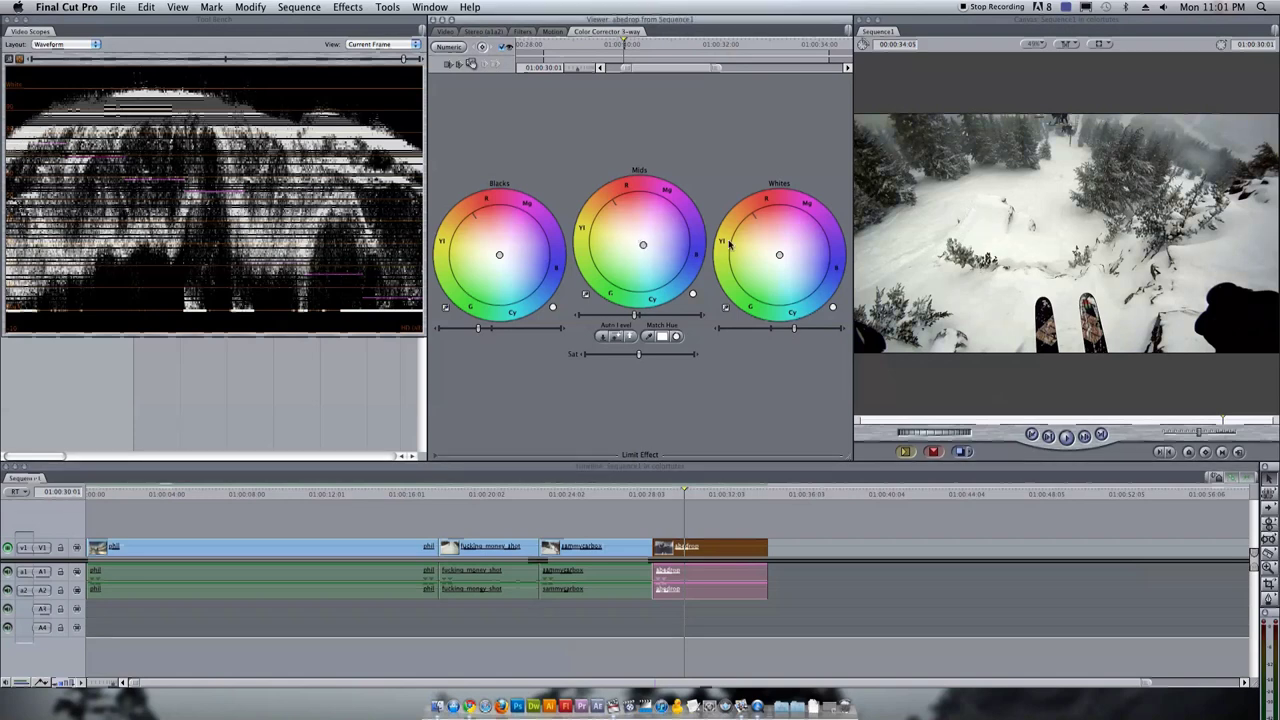
pyautogui.moveTo(779, 254); pyautogui.dragTo(777, 253)
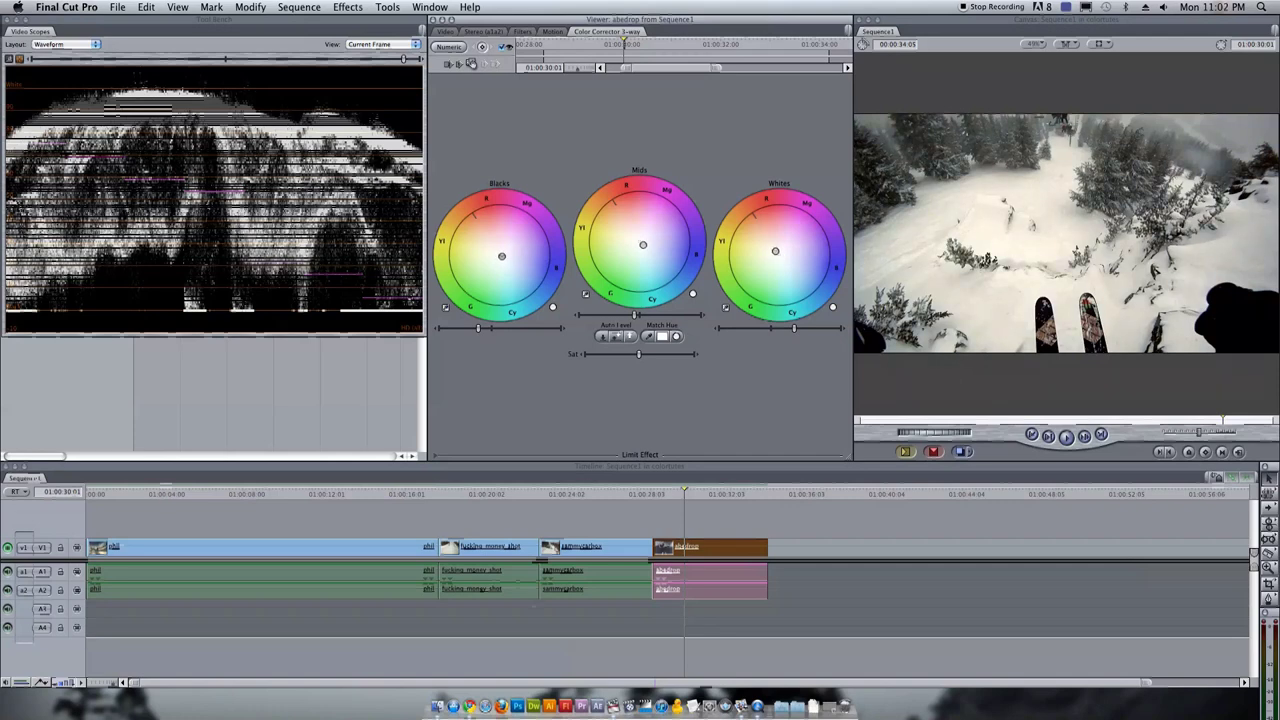
# Play back the sequence, return to its start, and close the Tool Bench scopes
pyautogui.click(503, 50)
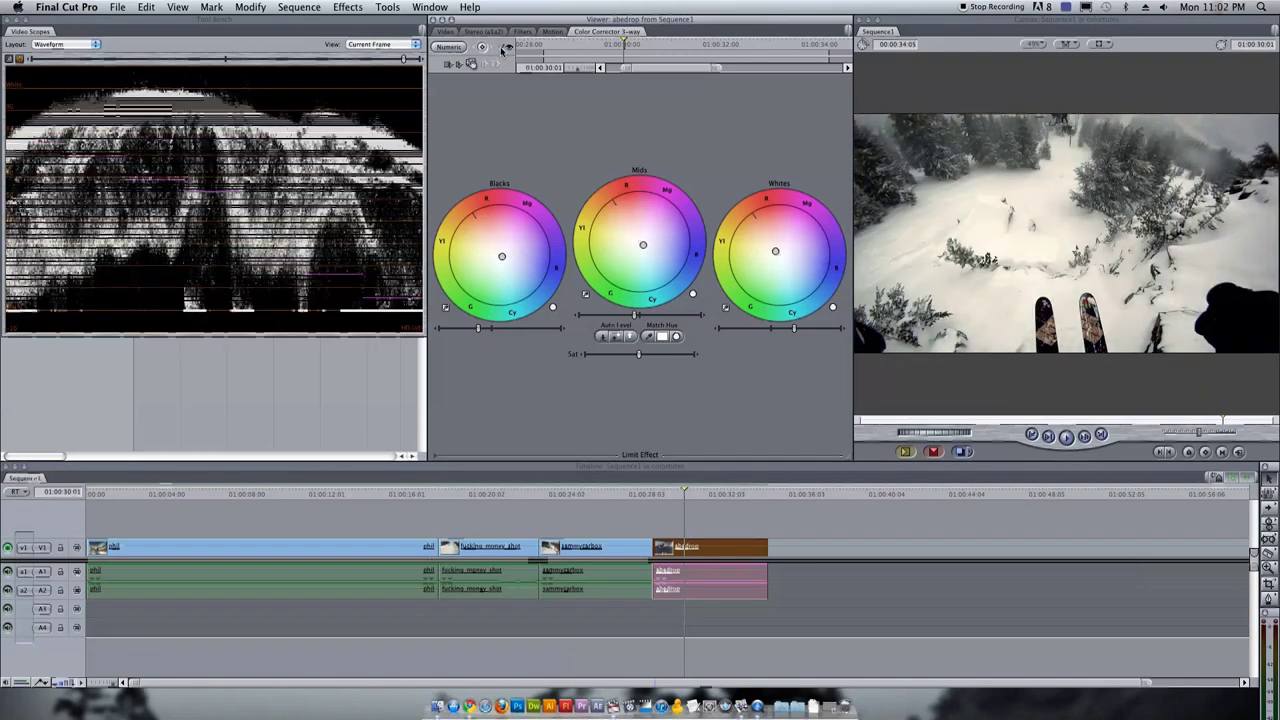
pyautogui.click(665, 499)
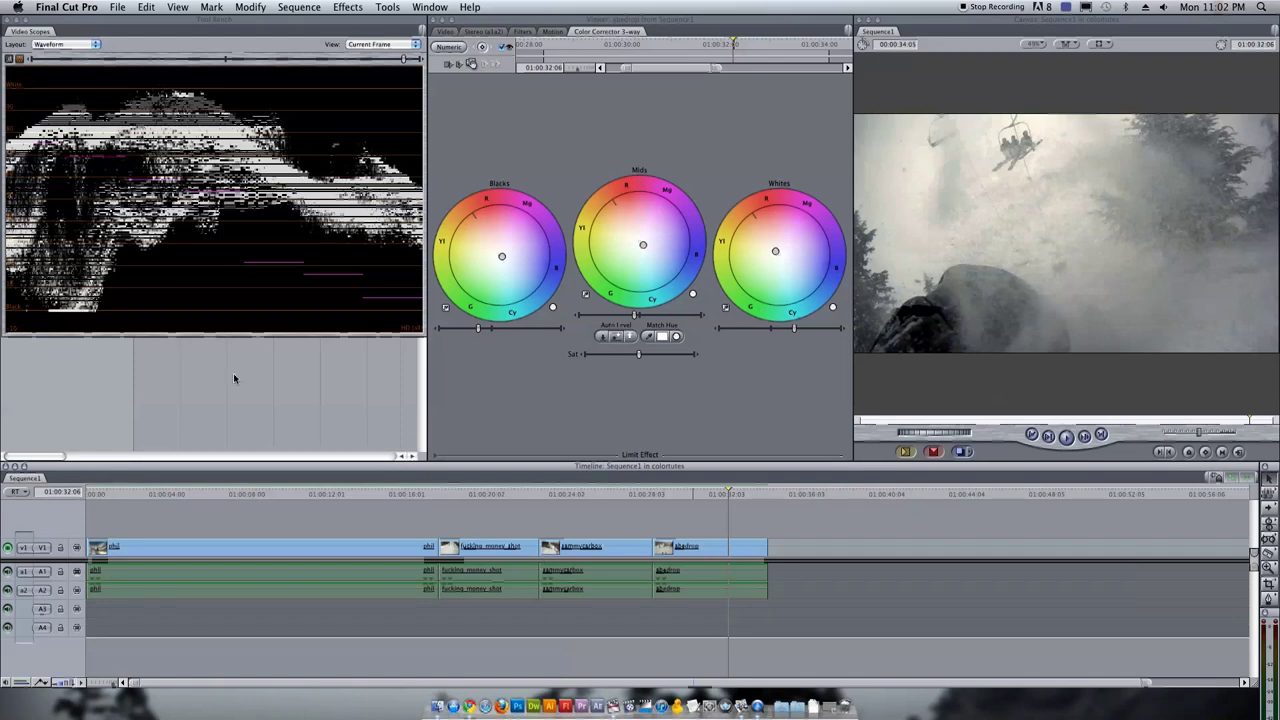
pyautogui.click(108, 494)
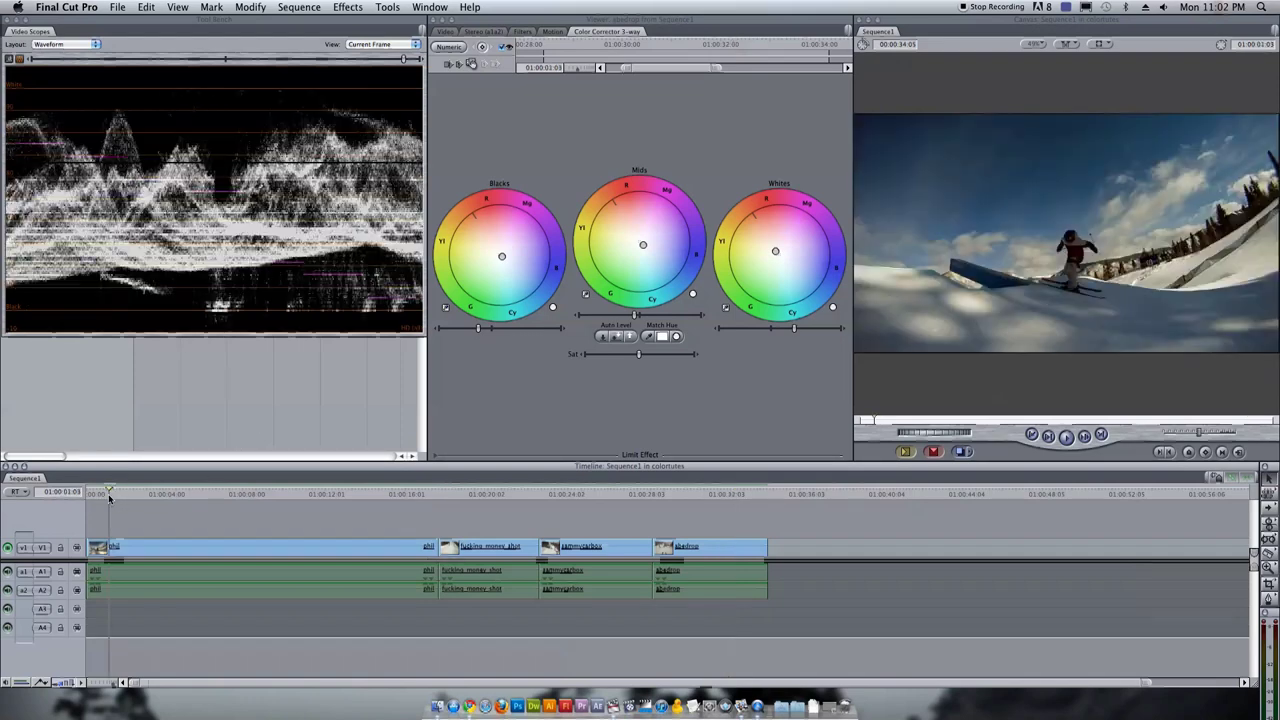
pyautogui.click(7, 20)
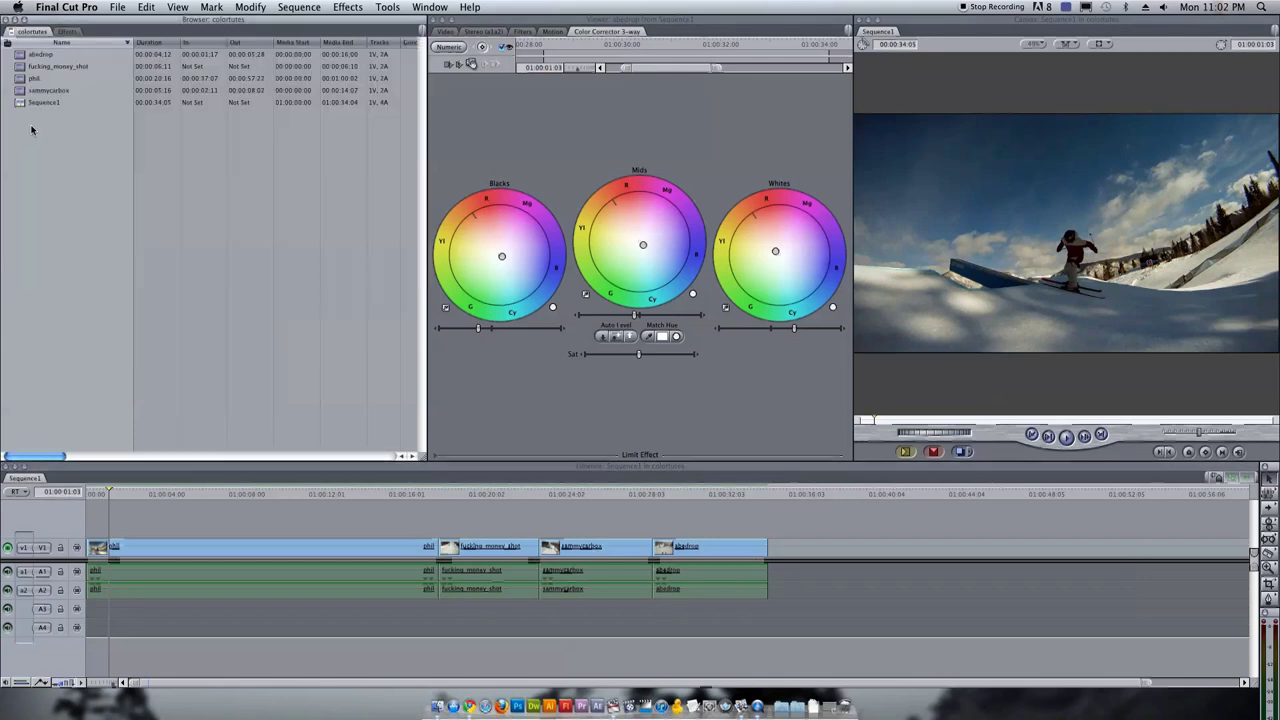
# Create a new empty sequence named Edit_colored
pyautogui.click(120, 7)
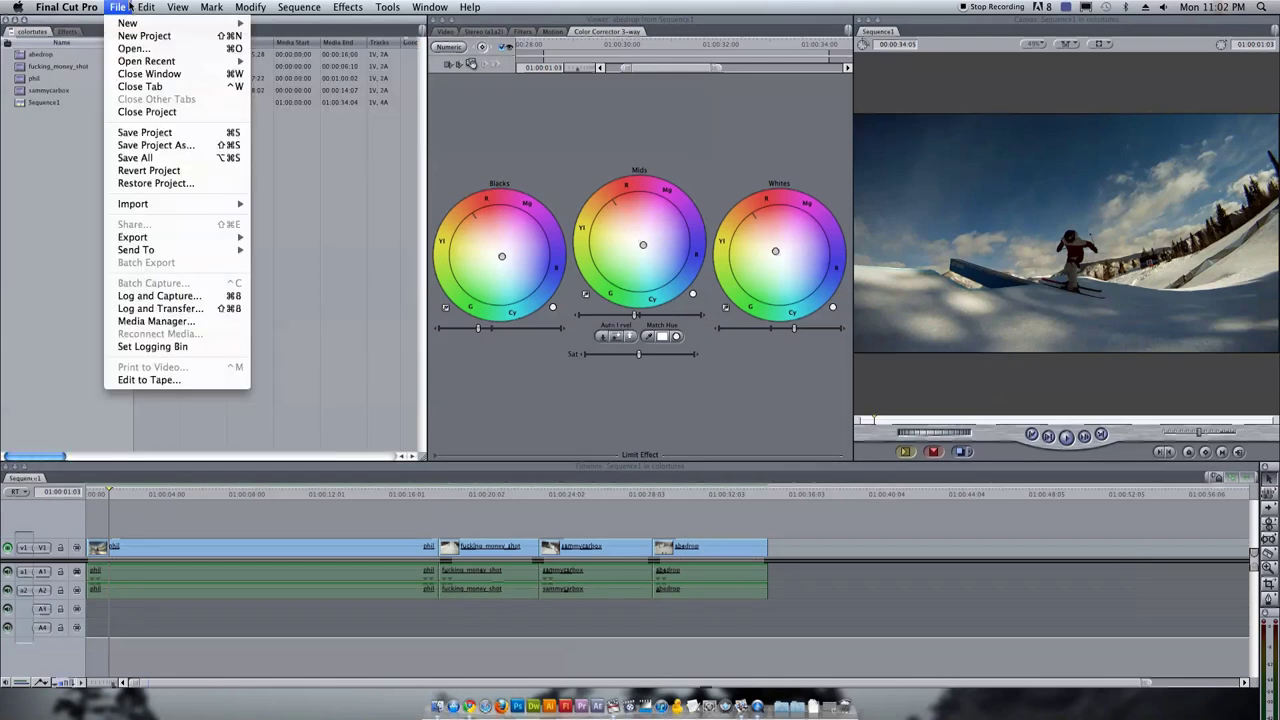
pyautogui.moveTo(135, 23)
pyautogui.click(285, 30)
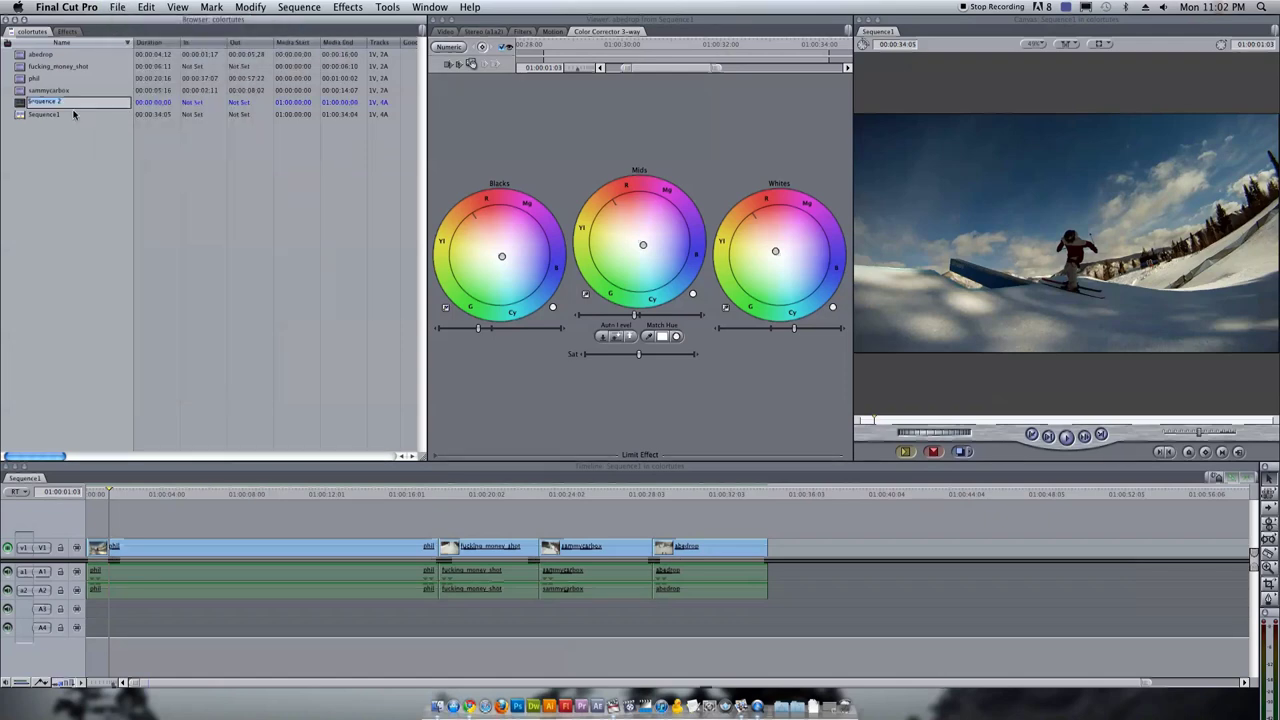
pyautogui.write('Edit_colors')
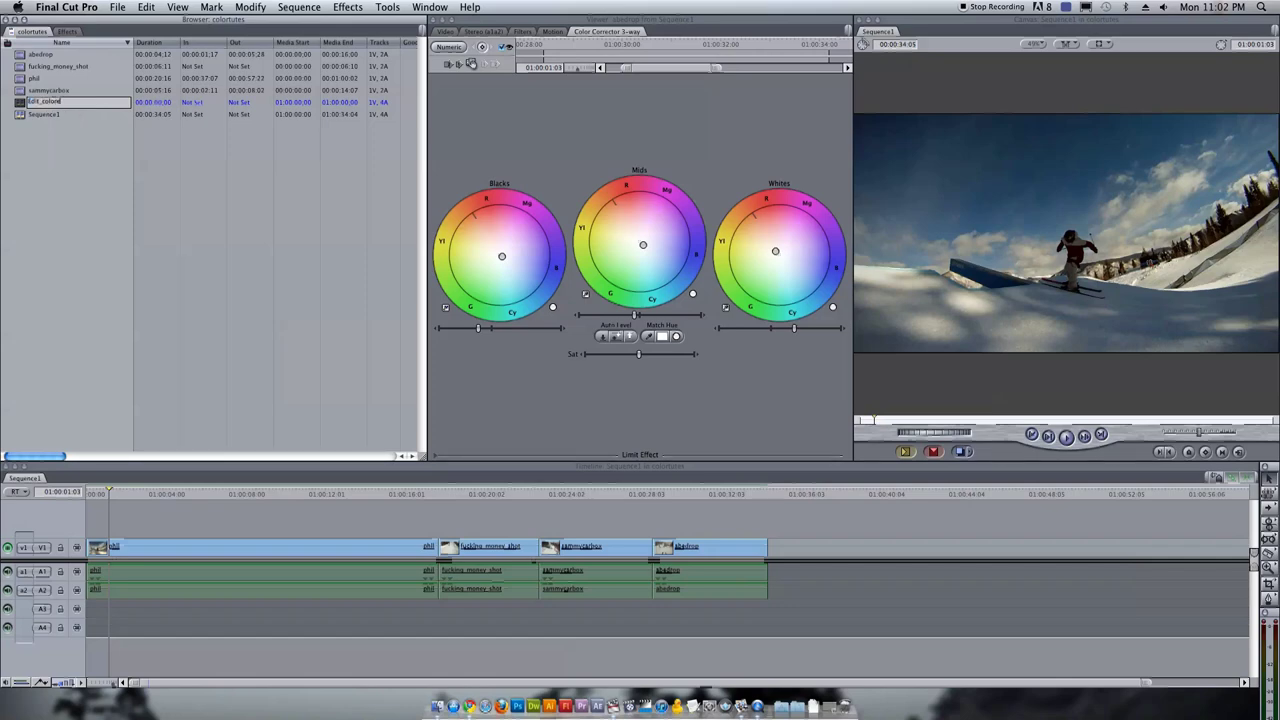
pyautogui.press('Return')
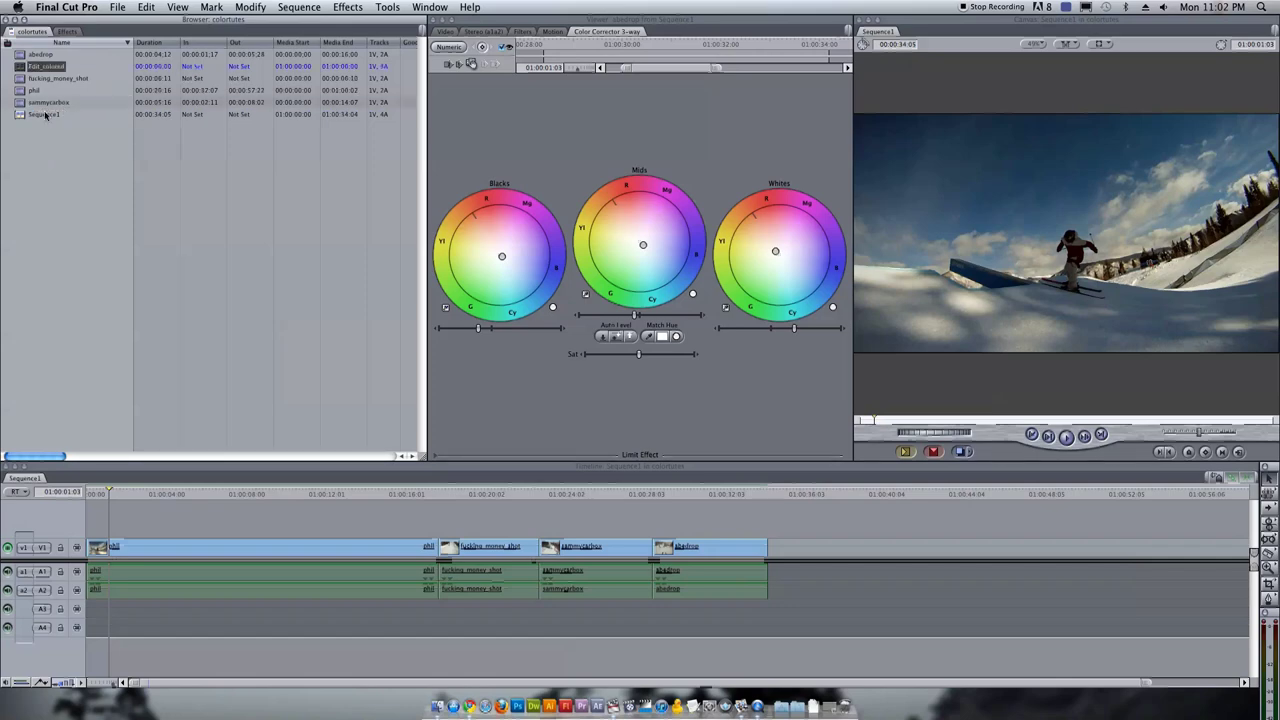
# Rename Sequence1 to Edit in the Browser
pyautogui.click(58, 116)
pyautogui.doubleClick(58, 116)
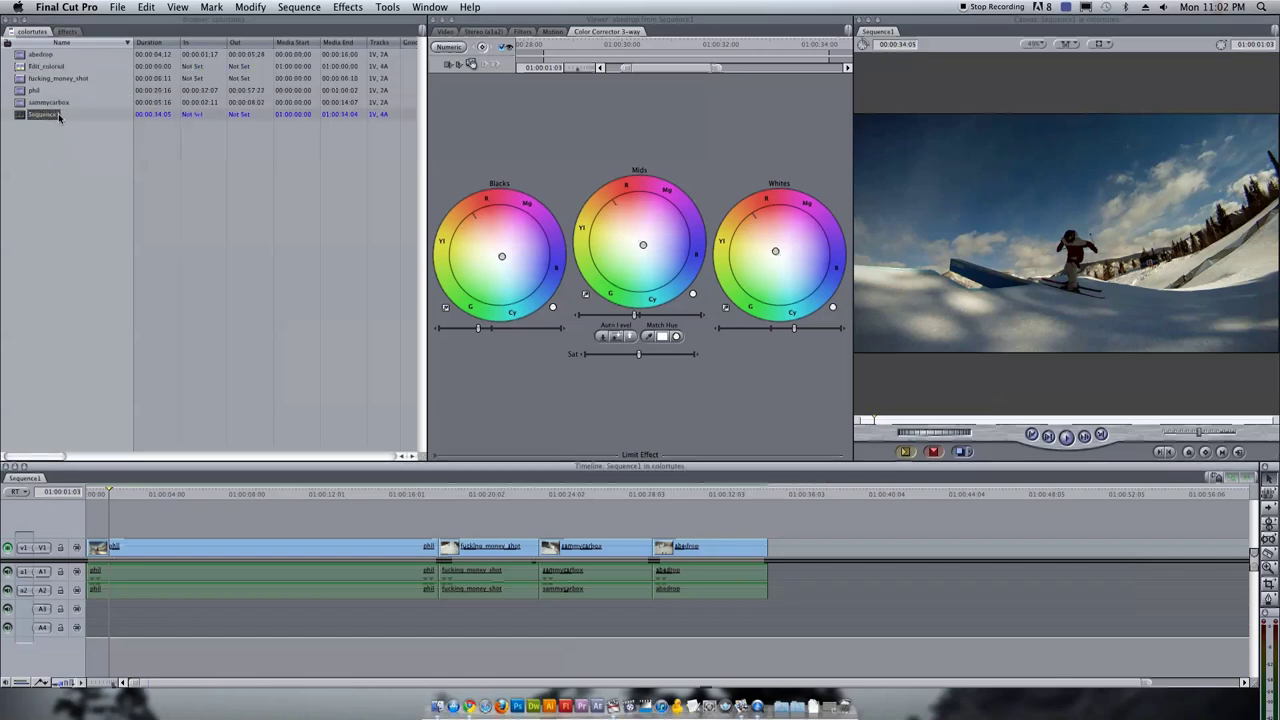
pyautogui.click(58, 116)
pyautogui.write('Edit')
pyautogui.press('Return')
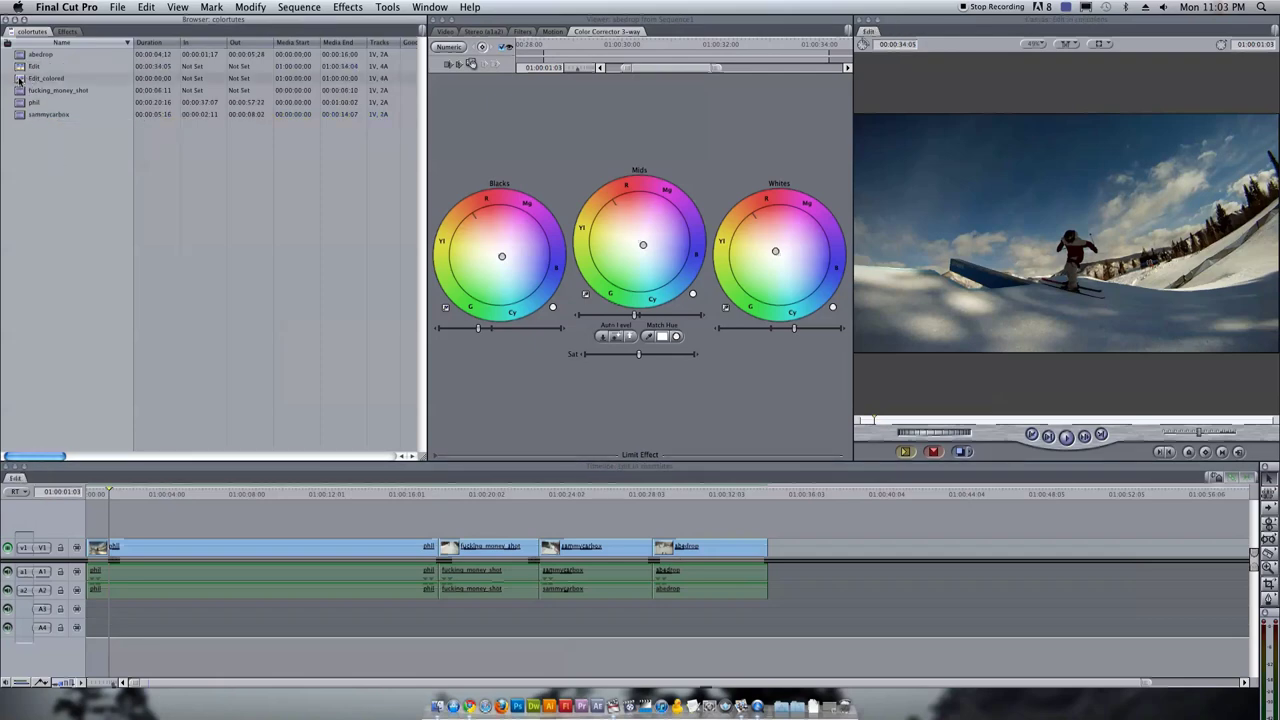
# Open Edit_colored and drop the Edit sequence into its timeline as one clip
pyautogui.doubleClick(19, 79)
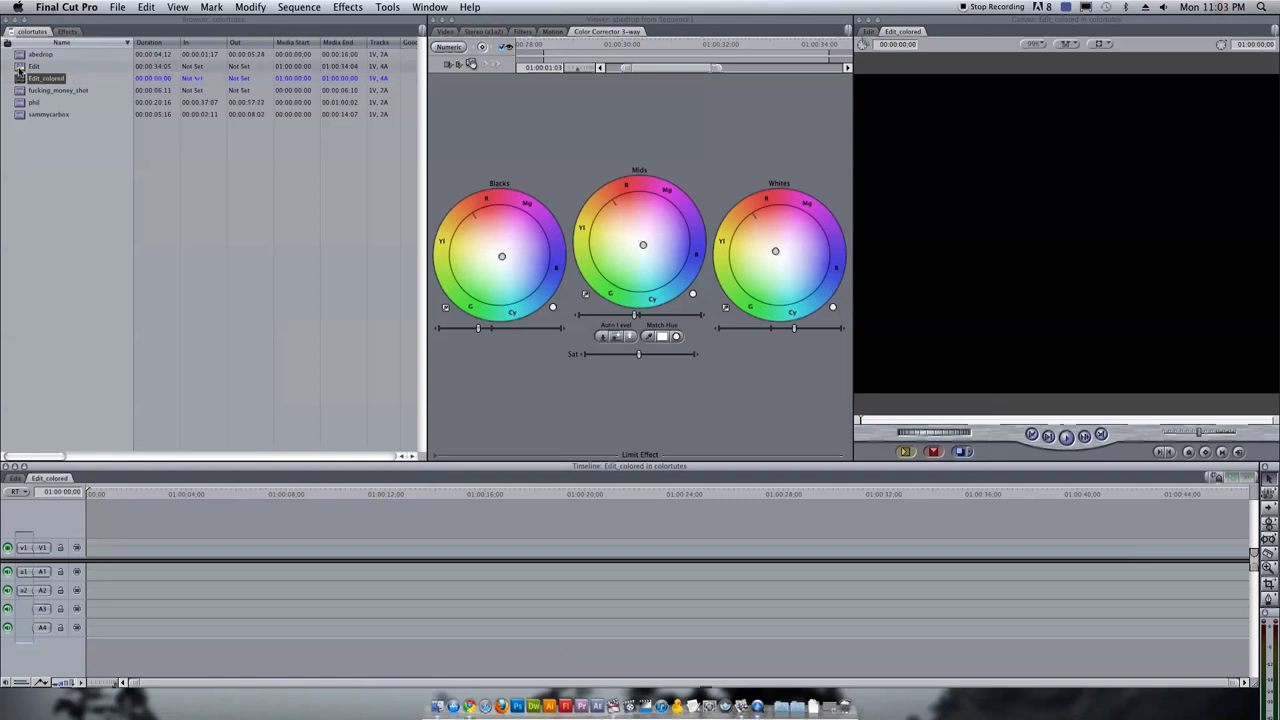
pyautogui.click(33, 66)
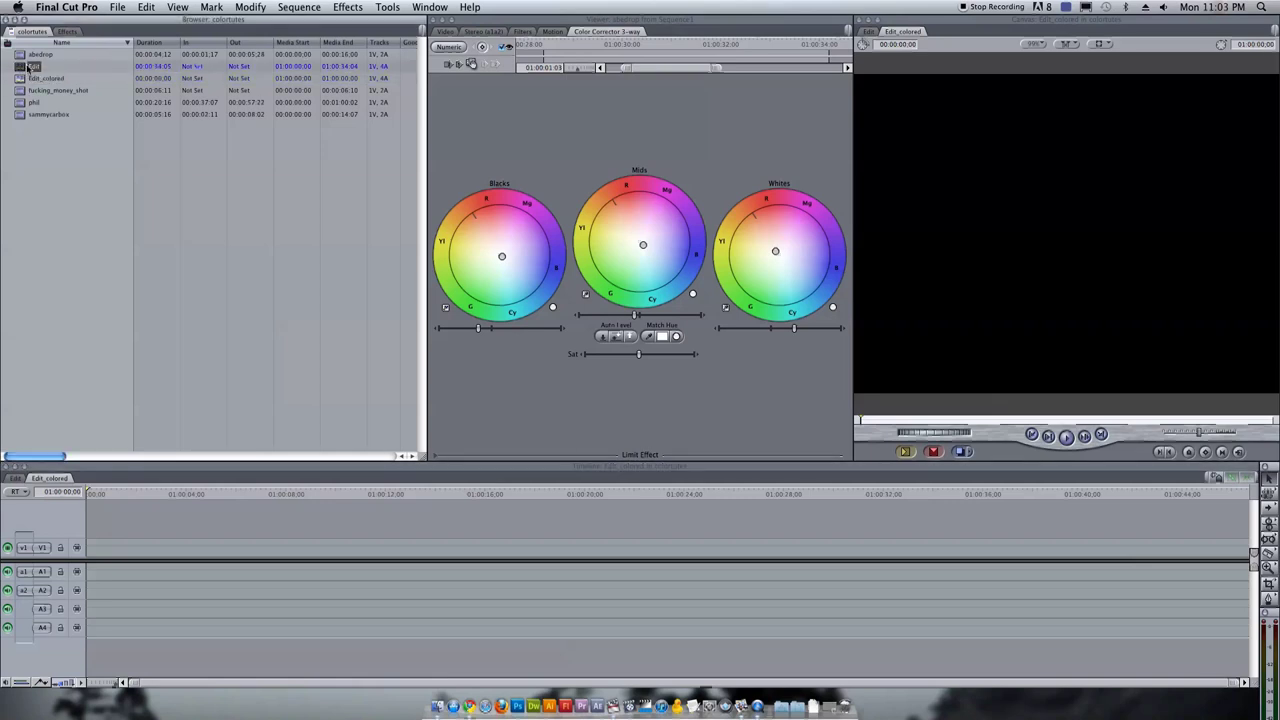
pyautogui.moveTo(33, 66); pyautogui.dragTo(92, 545)
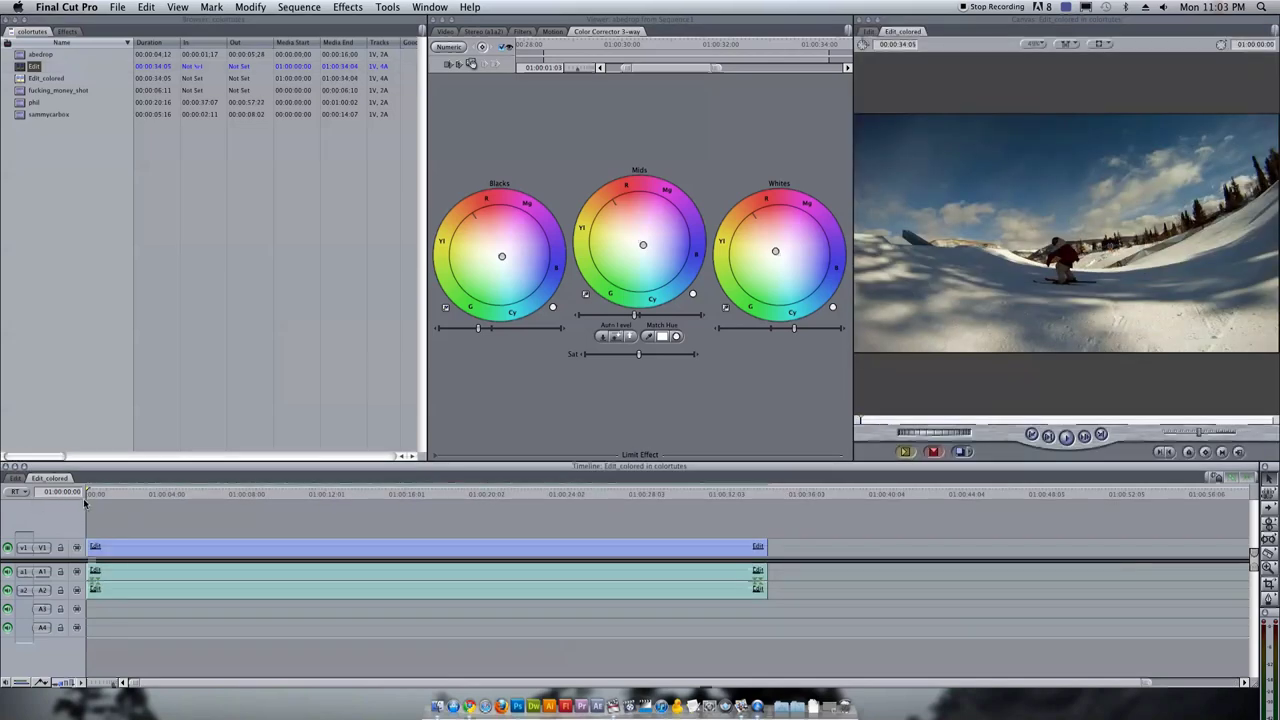
# Scrub through the nested Edit clip, then open it to see its four ski clips
pyautogui.moveTo(88, 494); pyautogui.dragTo(342, 494)
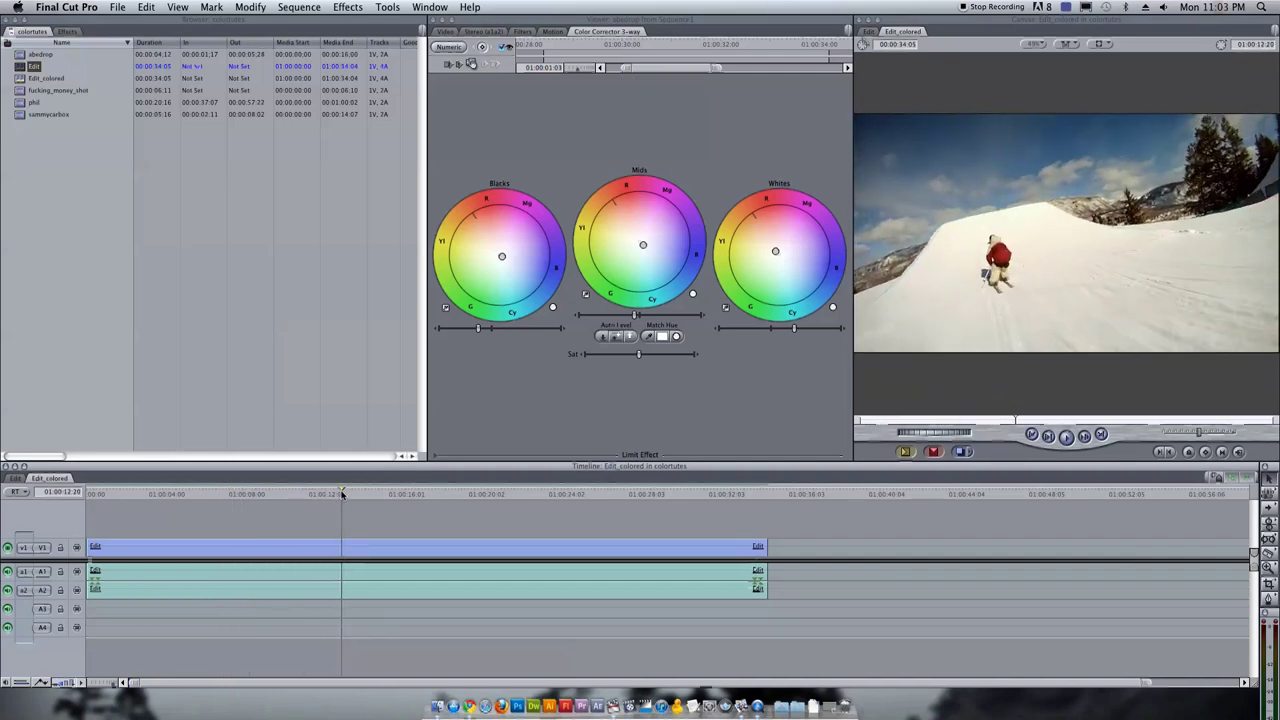
pyautogui.moveTo(342, 494); pyautogui.dragTo(340, 494)
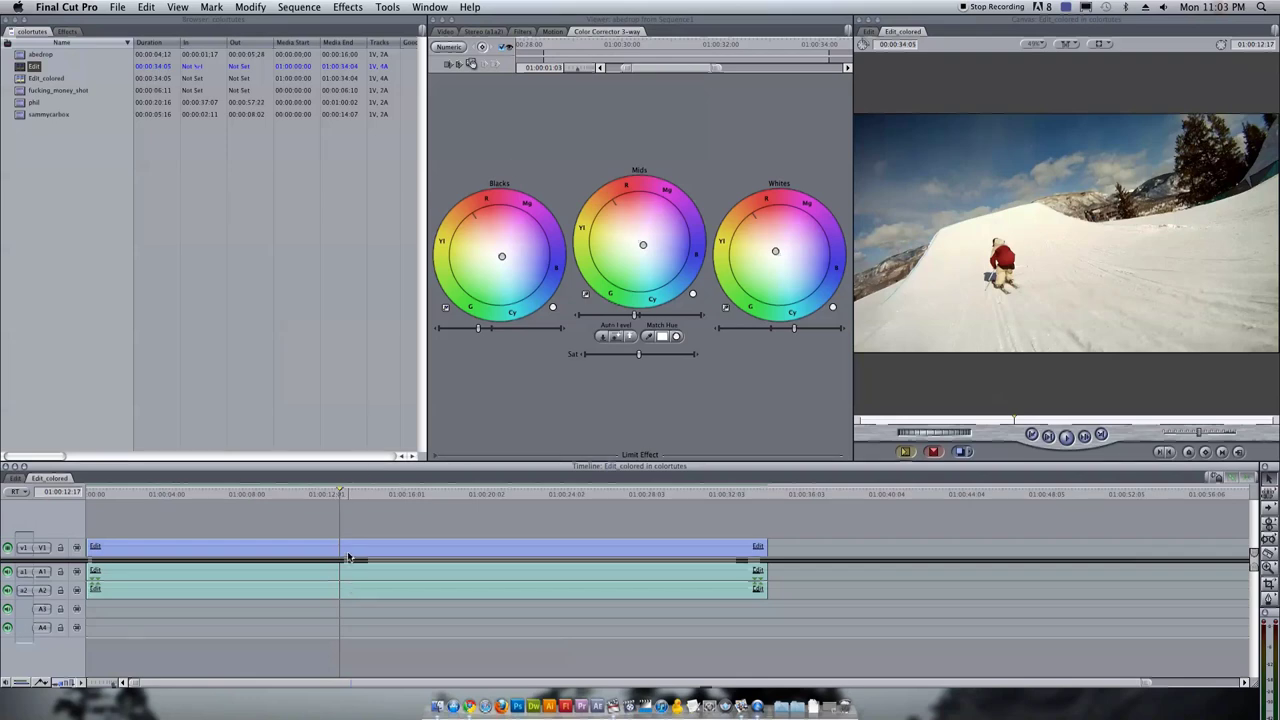
pyautogui.doubleClick(222, 546)
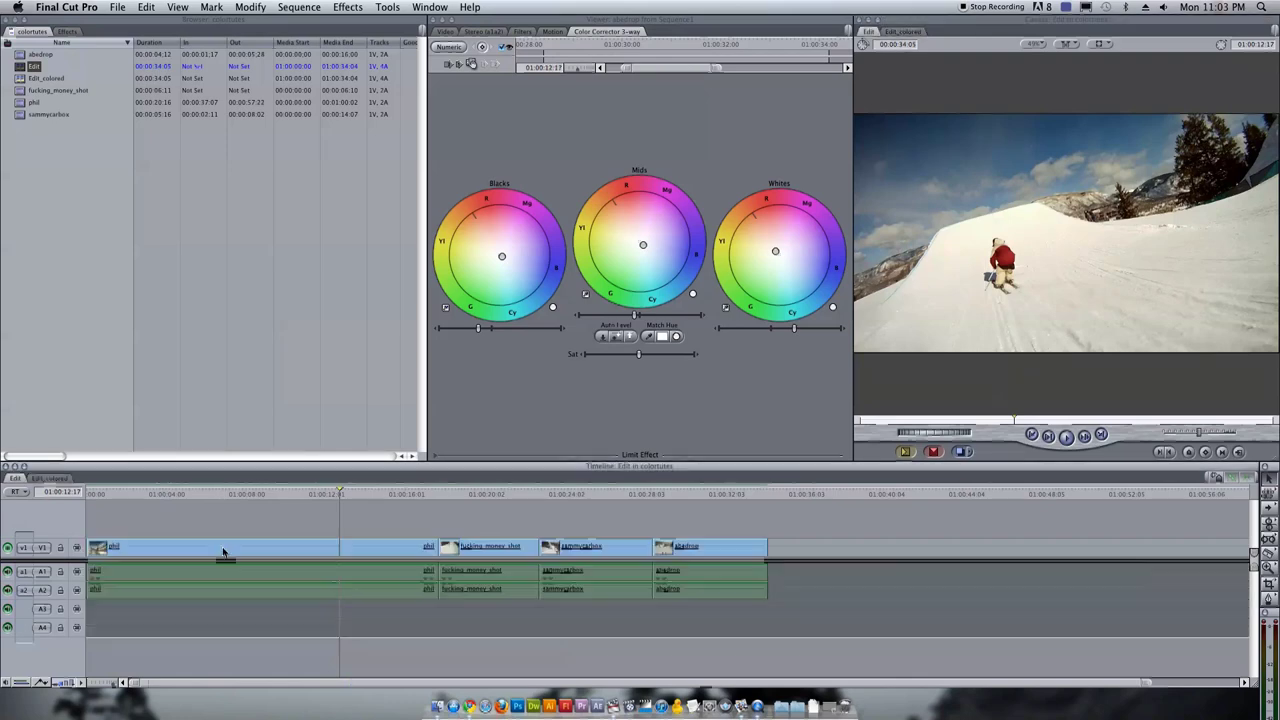
# Return to Edit_colored and apply the last-used Color Corrector 3-way to the nested Edit clip
pyautogui.click(46, 482)
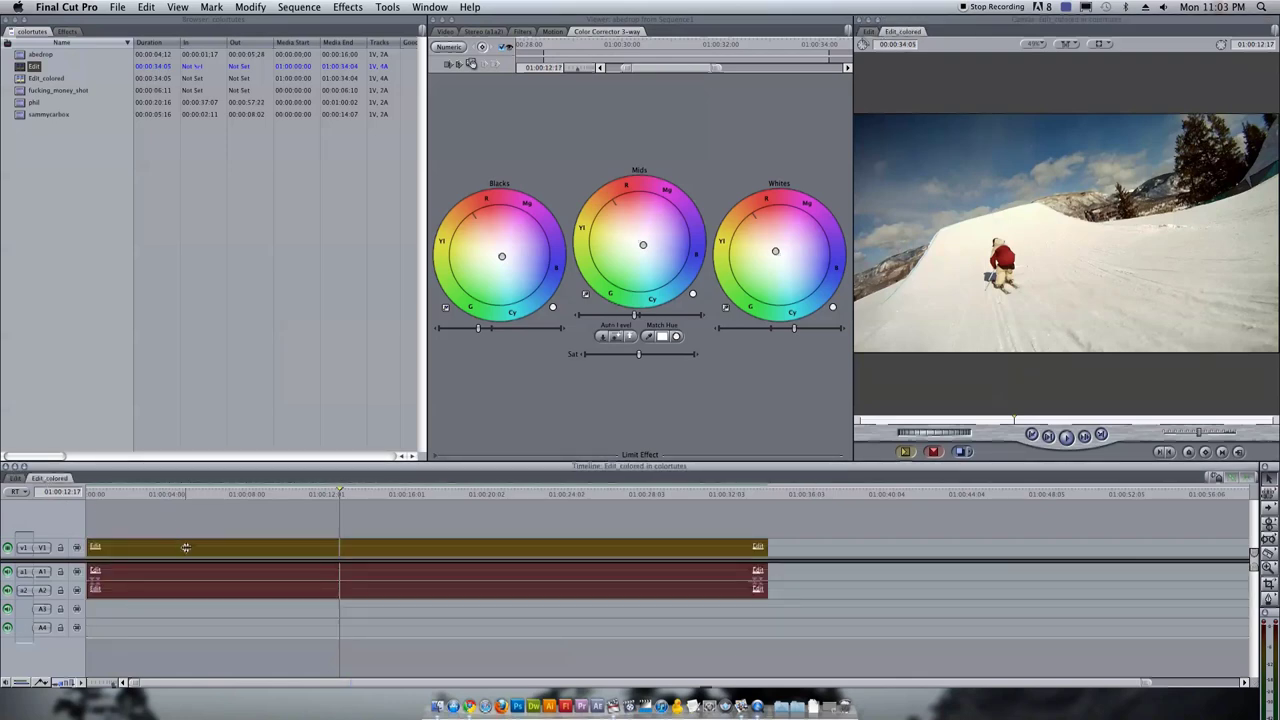
pyautogui.rightClick(187, 550)
pyautogui.press('Escape')
pyautogui.rightClick(189, 553)
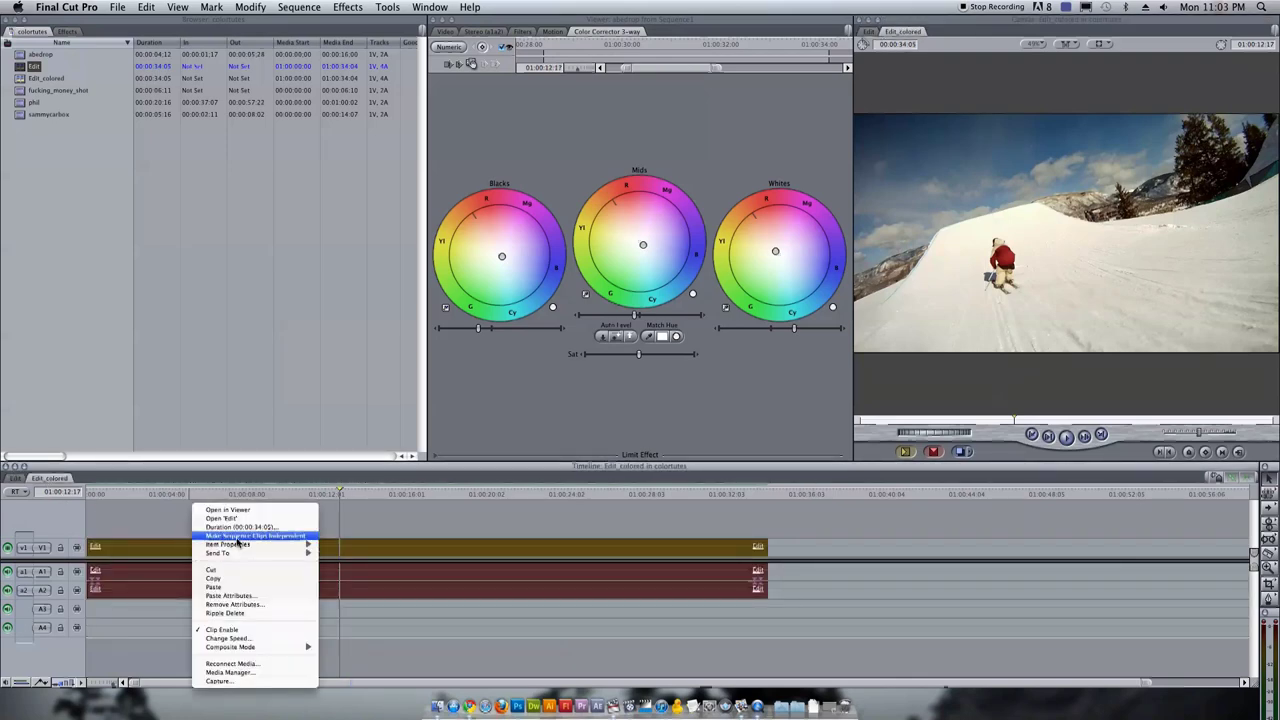
pyautogui.click(268, 512)
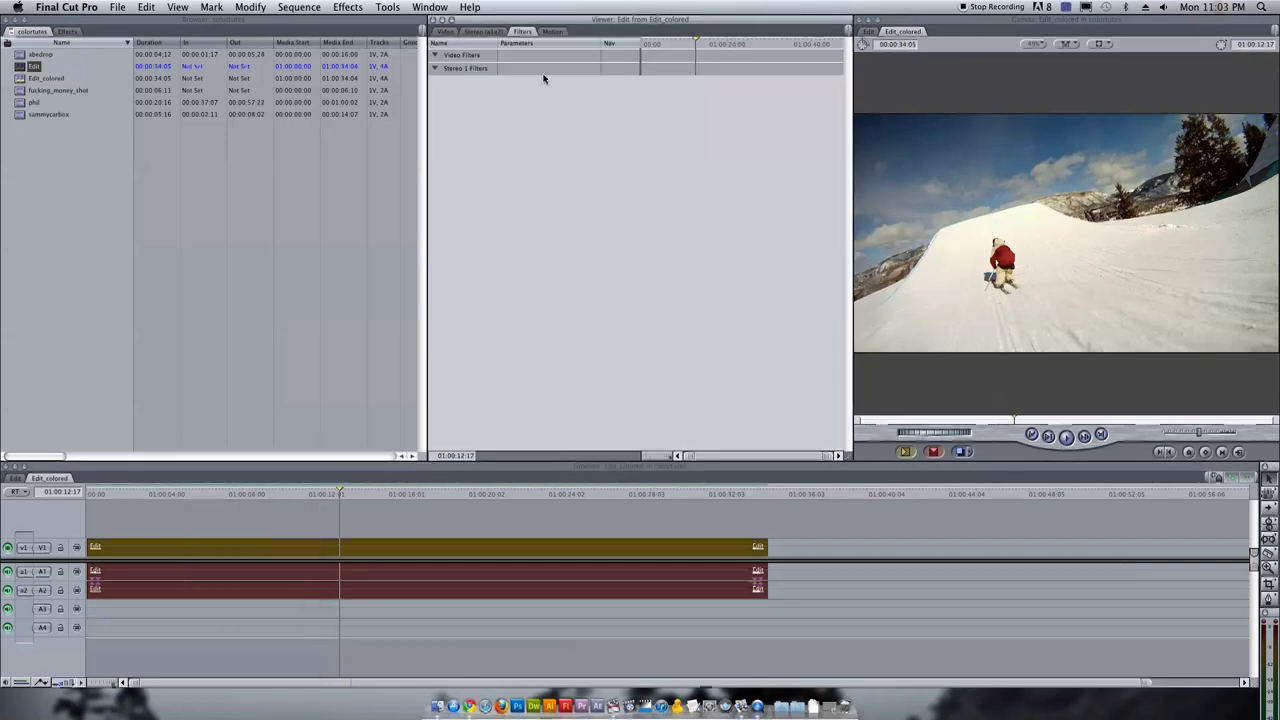
pyautogui.click(312, 6)
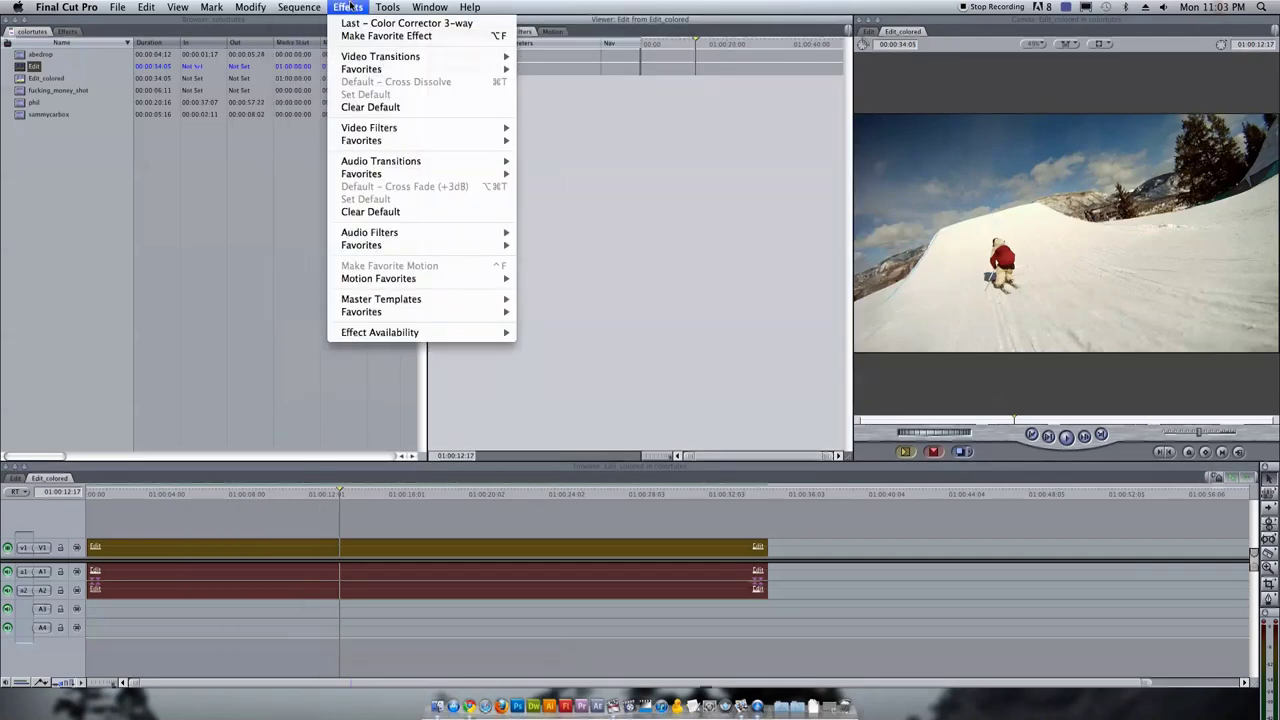
pyautogui.click(420, 23)
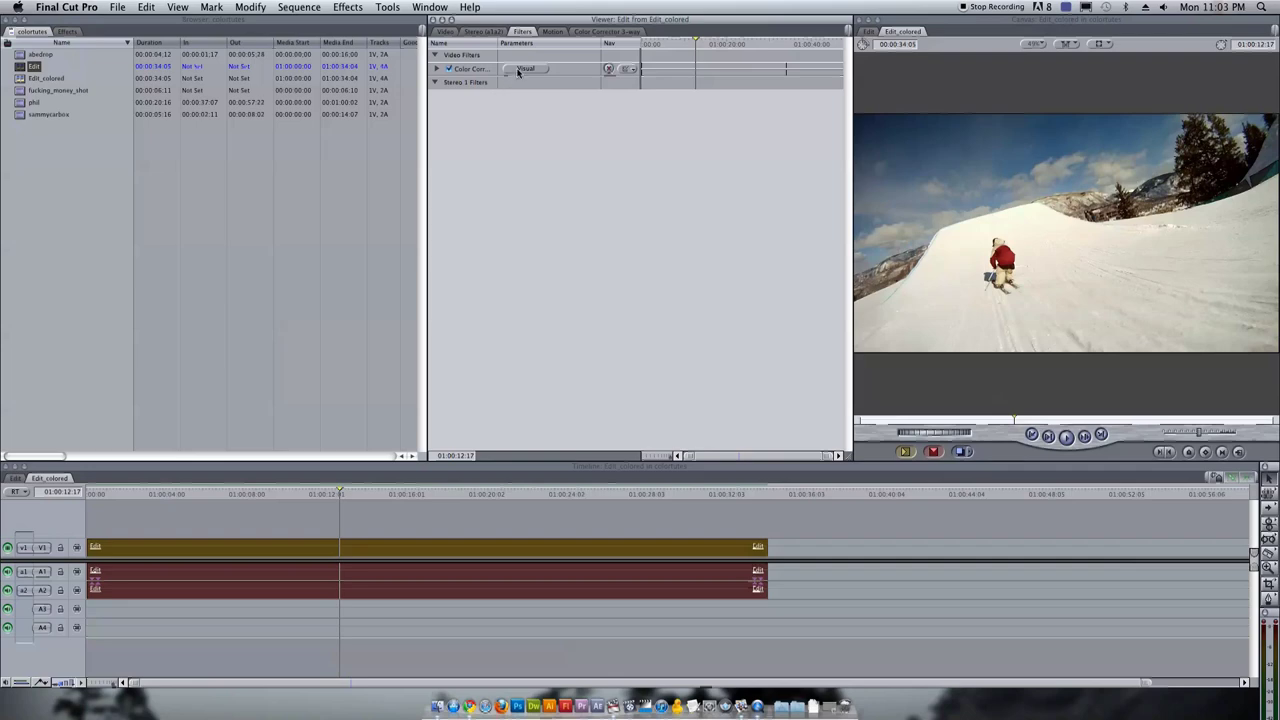
pyautogui.click(519, 70)
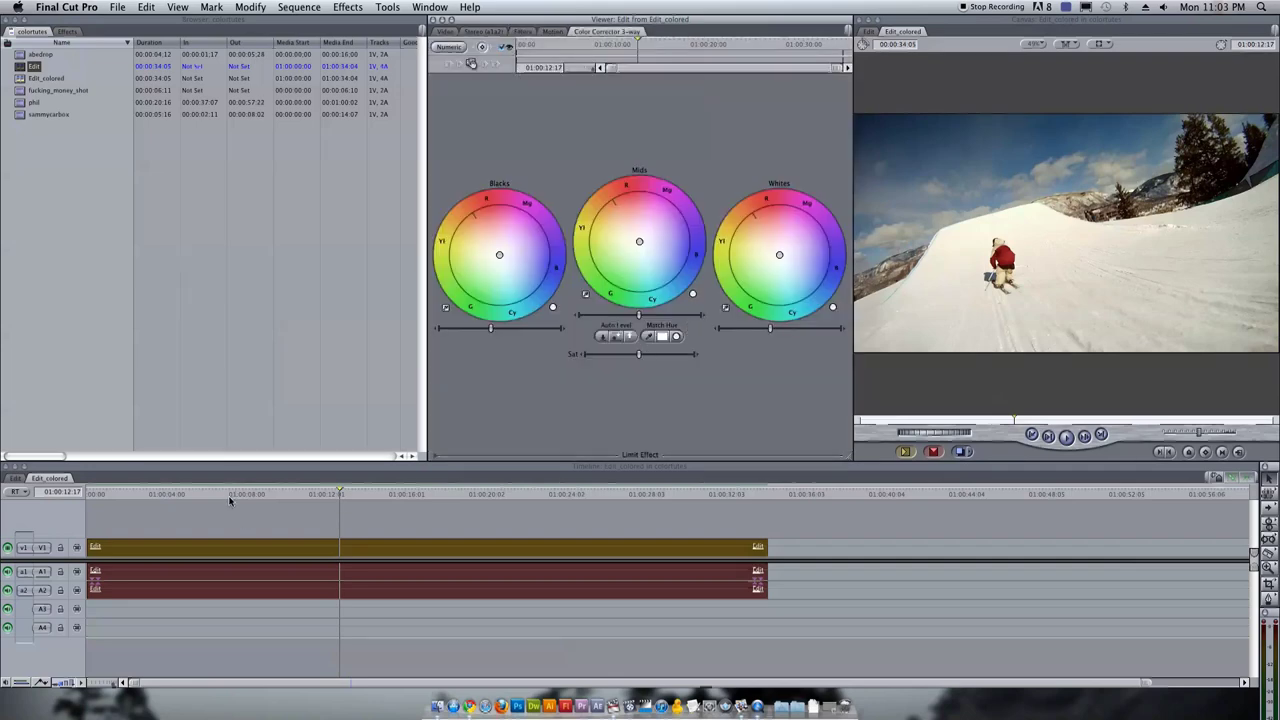
# Lower the saturation and slightly shift the Blacks, Mids and Whites colour balance
pyautogui.moveTo(229, 501); pyautogui.dragTo(401, 496)
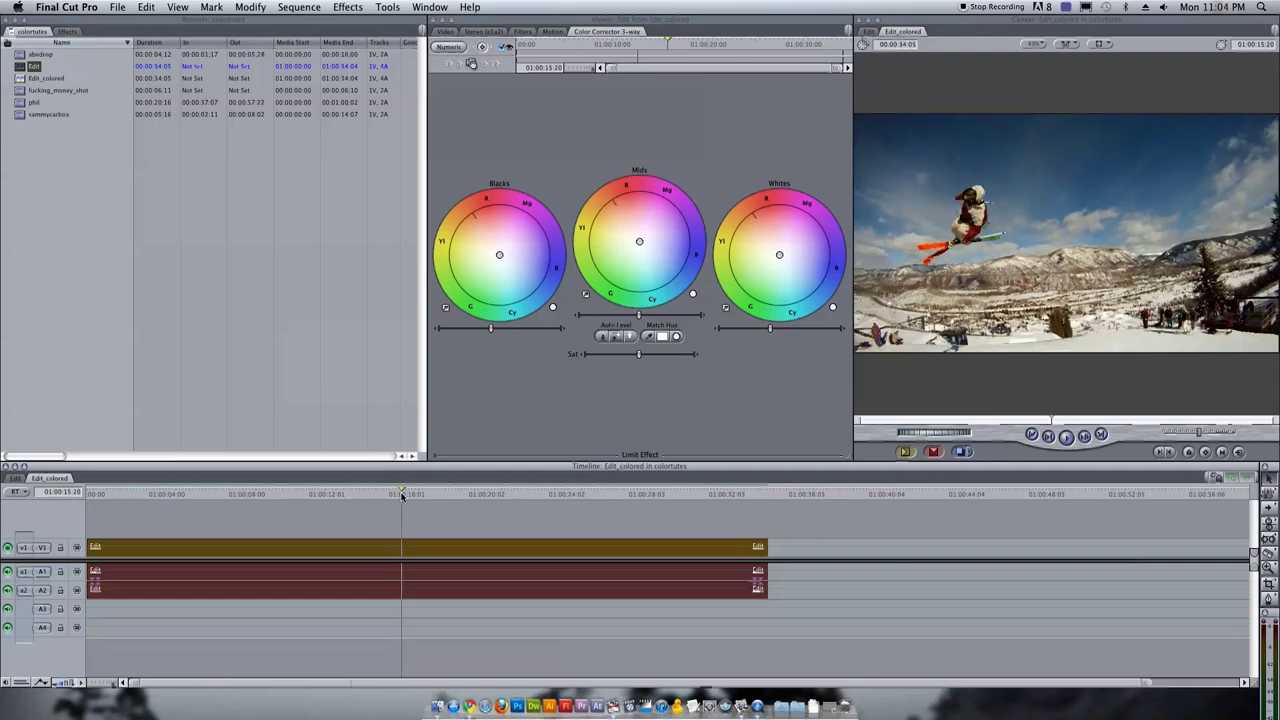
pyautogui.click(616, 355)
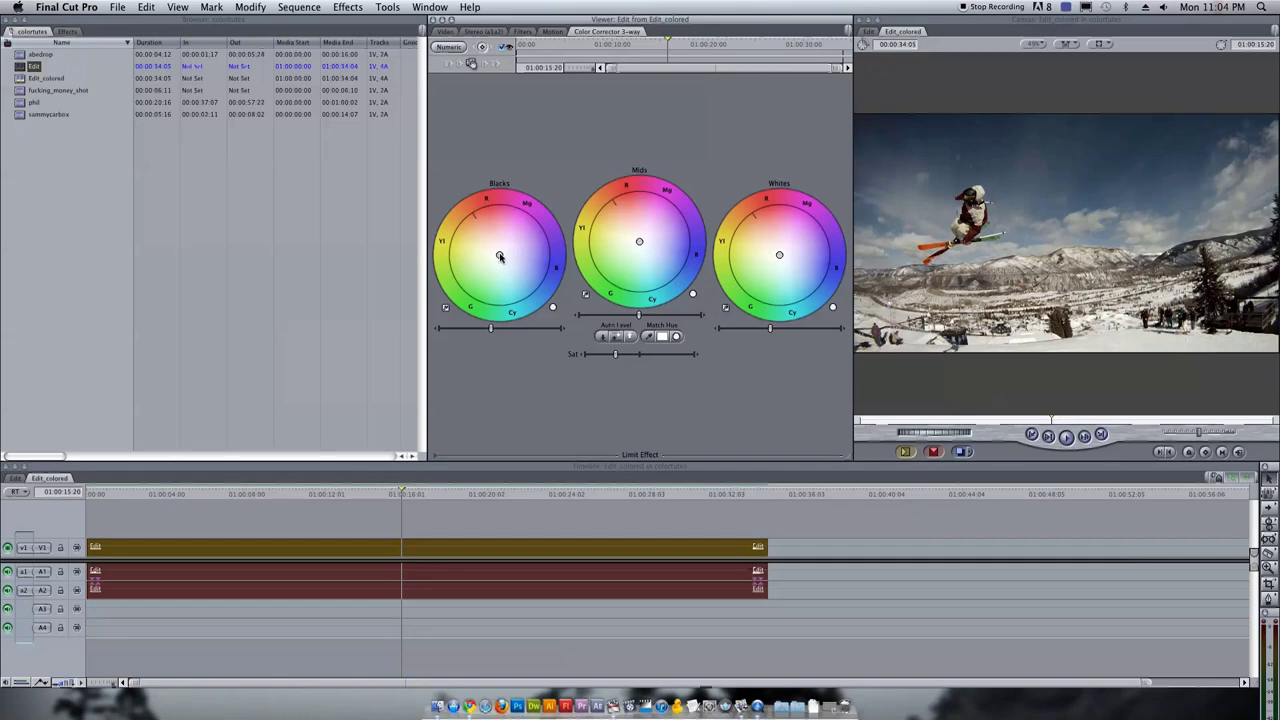
pyautogui.moveTo(499, 254); pyautogui.dragTo(507, 259)
pyautogui.moveTo(638, 240); pyautogui.dragTo(636, 238)
pyautogui.moveTo(778, 254); pyautogui.dragTo(776, 252)
pyautogui.click(237, 494)
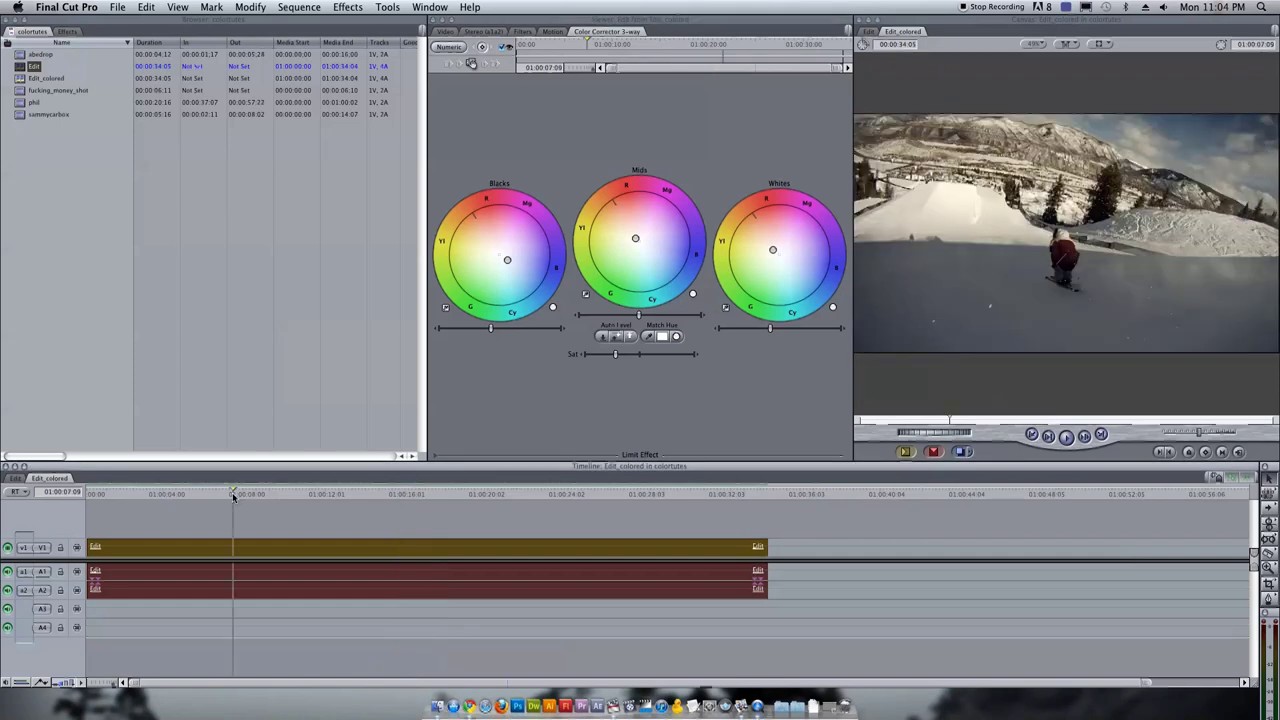
# Review the graded edit, then lower the Blacks level and brighten the Mids slightly
pyautogui.moveTo(237, 494); pyautogui.dragTo(280, 497)
pyautogui.moveTo(383, 497); pyautogui.dragTo(409, 508)
pyautogui.press('space')
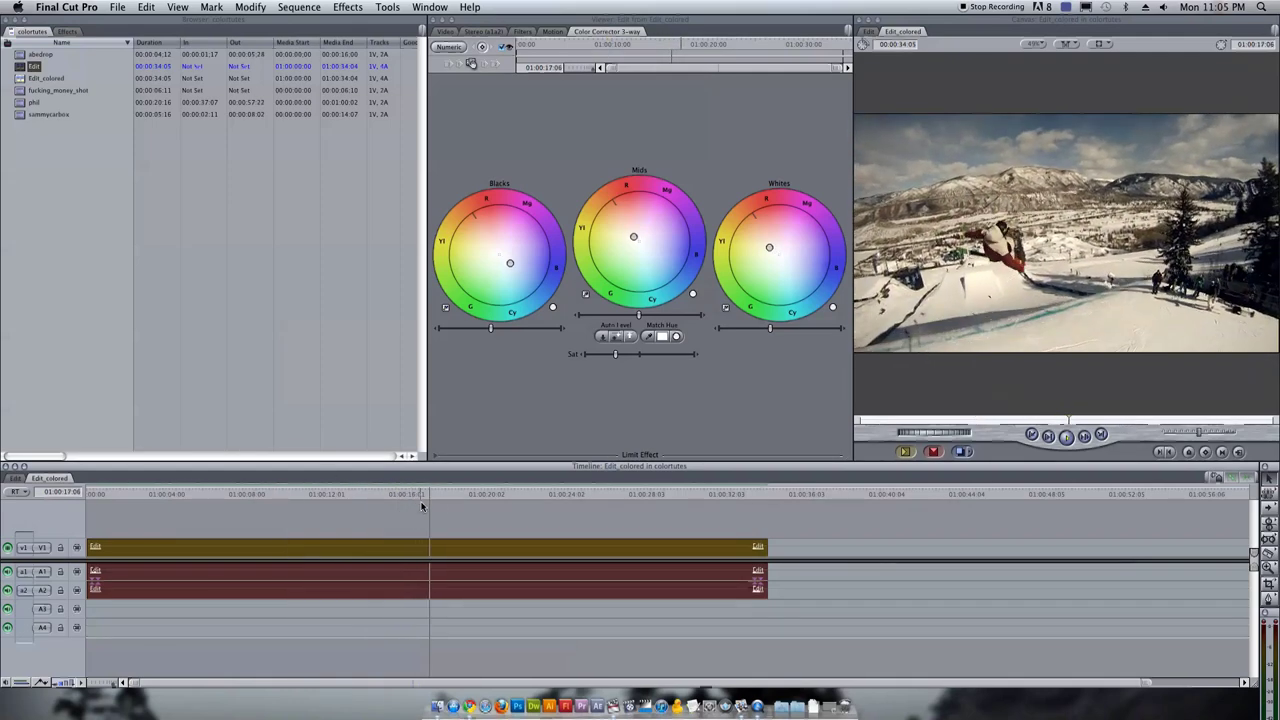
pyautogui.click(469, 492)
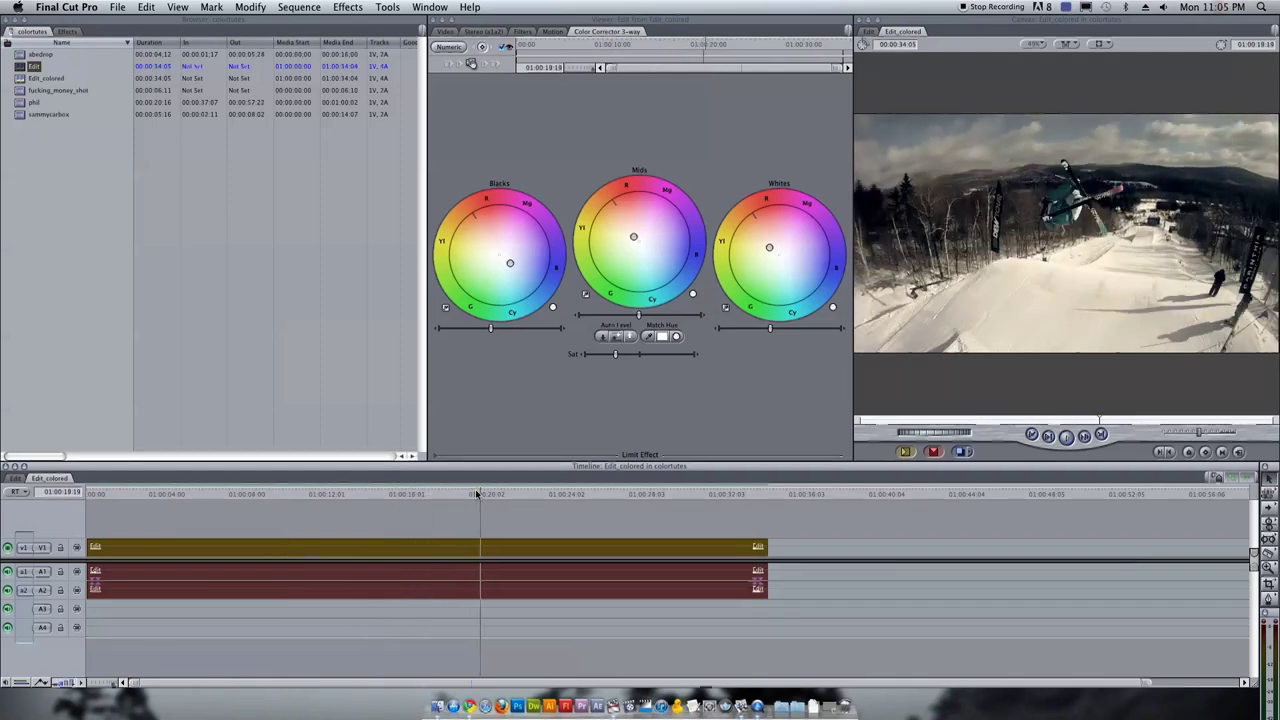
pyautogui.moveTo(586, 494); pyautogui.dragTo(591, 494)
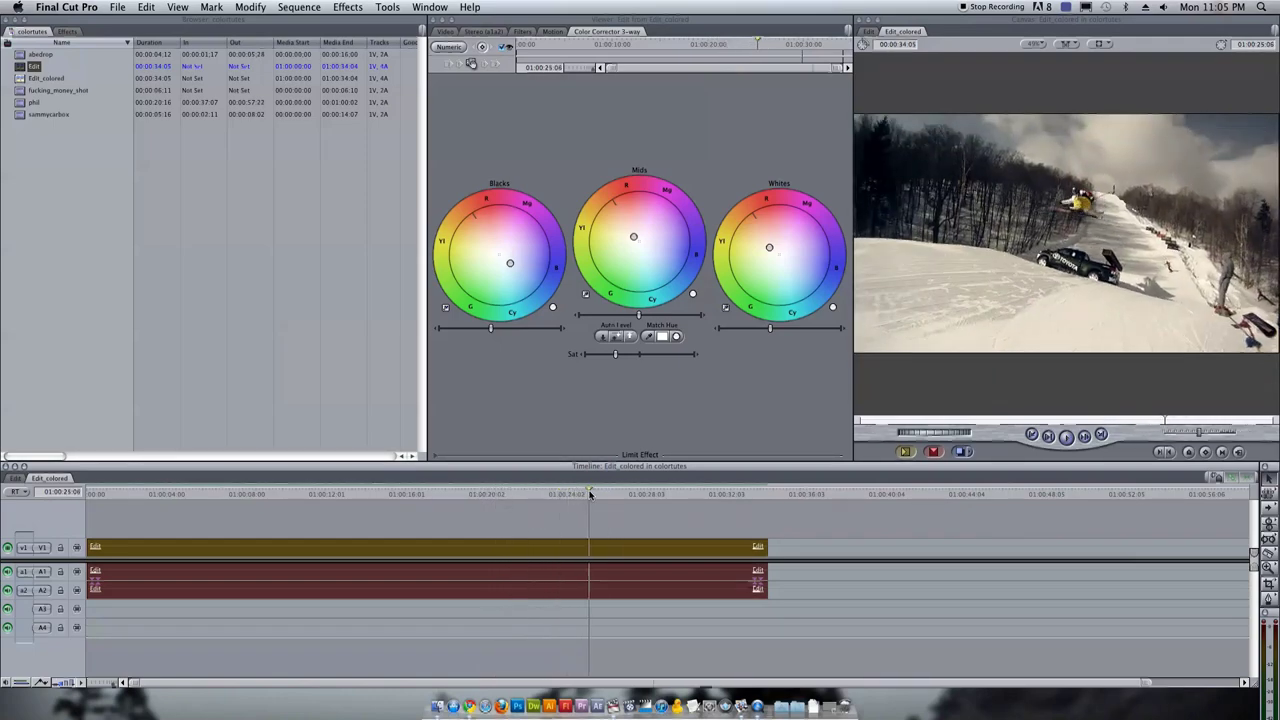
pyautogui.moveTo(491, 328); pyautogui.dragTo(486, 331)
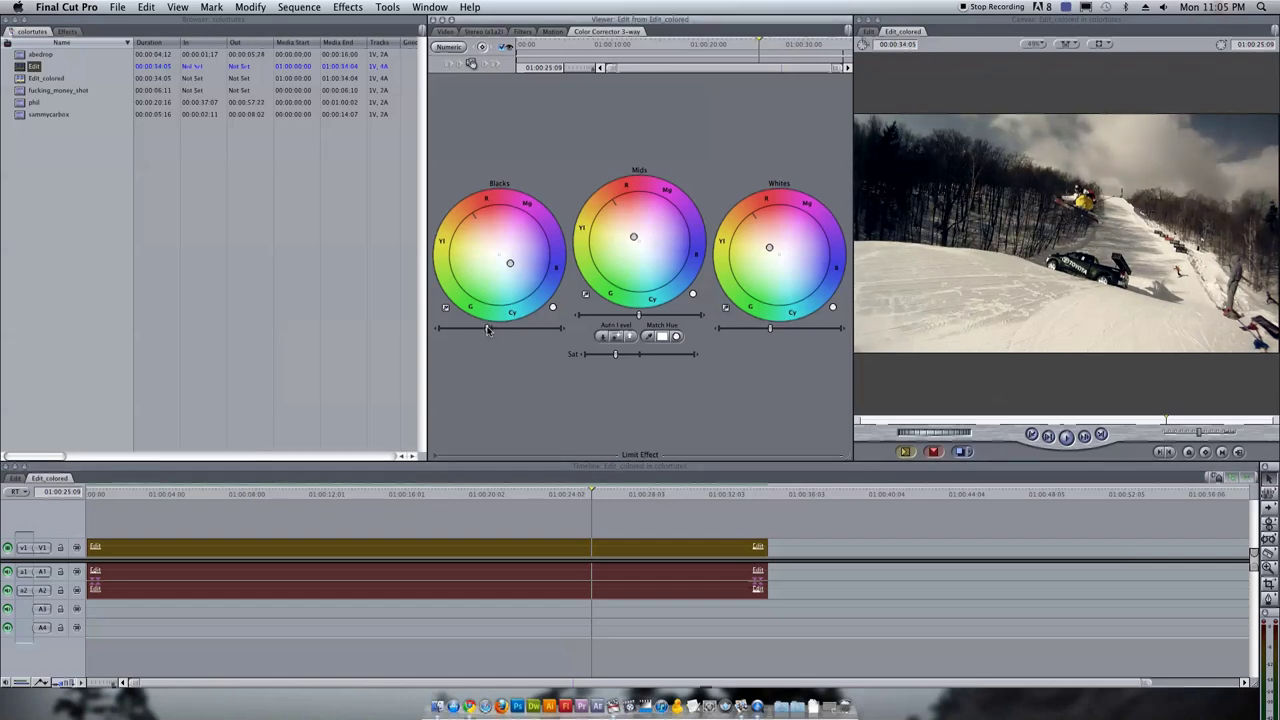
pyautogui.moveTo(639, 315); pyautogui.dragTo(645, 316)
# Shift the Mids balance, return the Blacks balance toward neutral, checking several ski shots
pyautogui.click(340, 494)
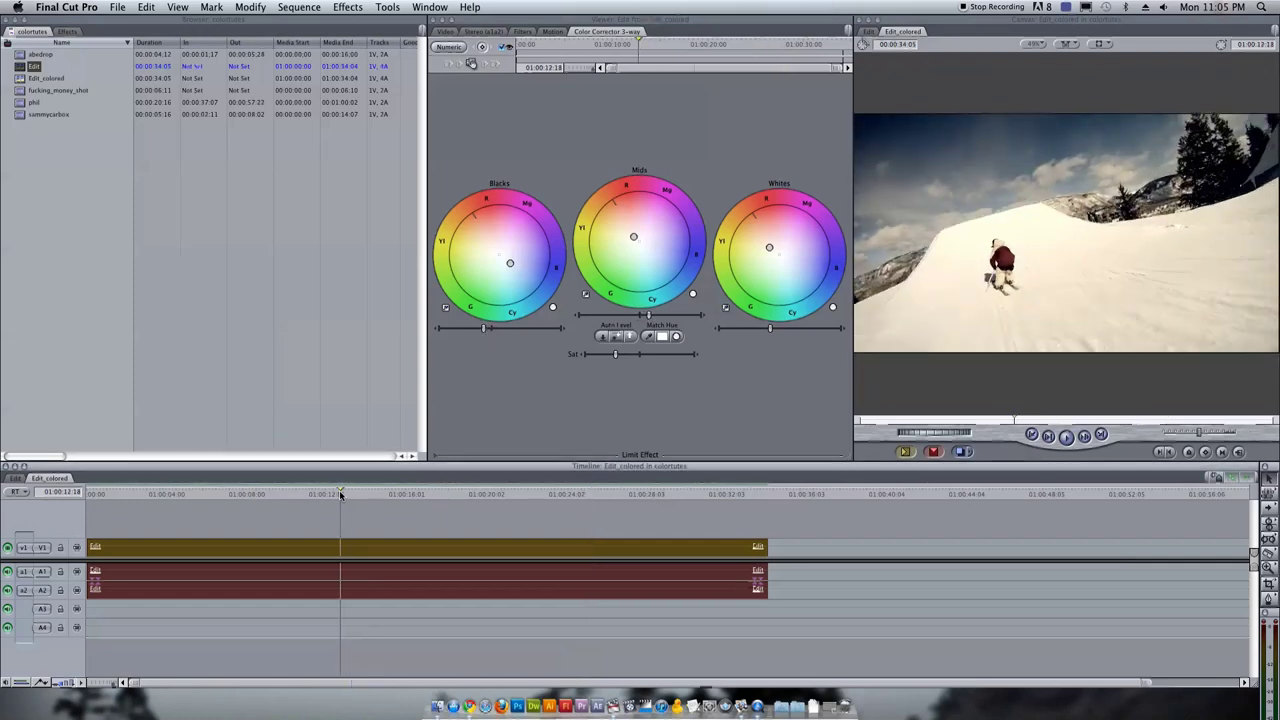
pyautogui.moveTo(340, 494); pyautogui.dragTo(343, 496)
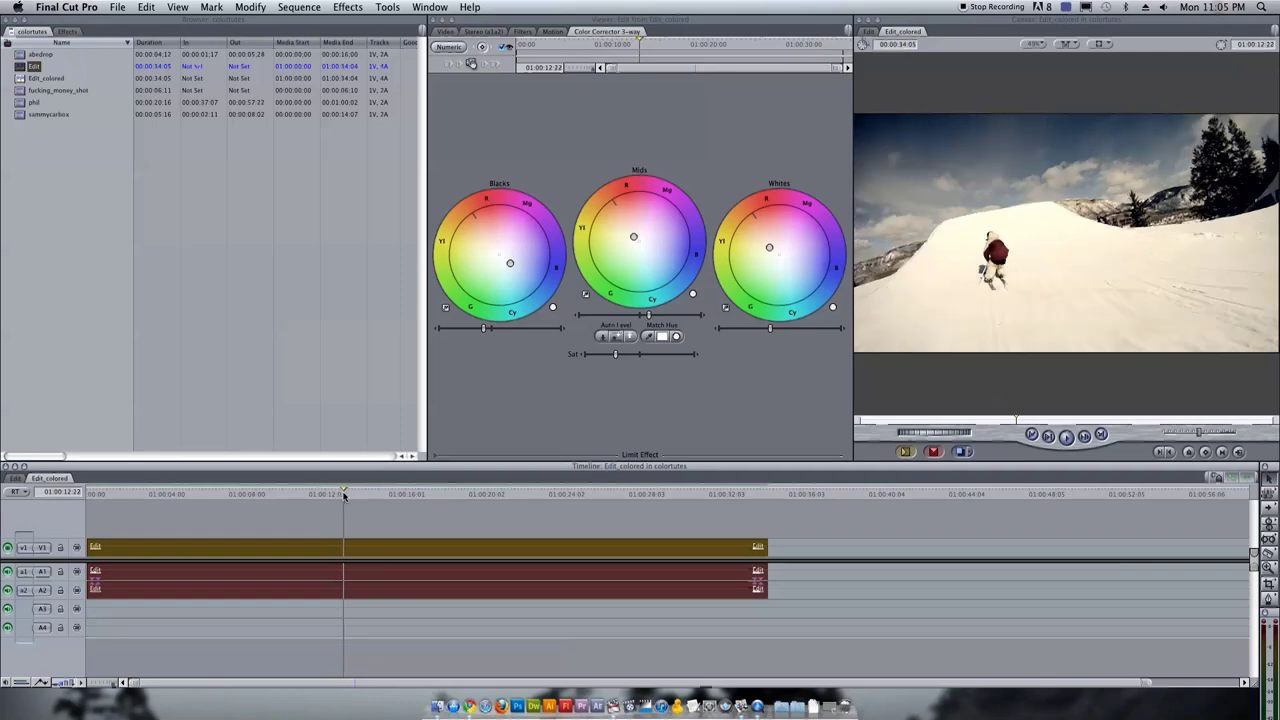
pyautogui.click(640, 243)
pyautogui.moveTo(633, 236); pyautogui.dragTo(647, 247)
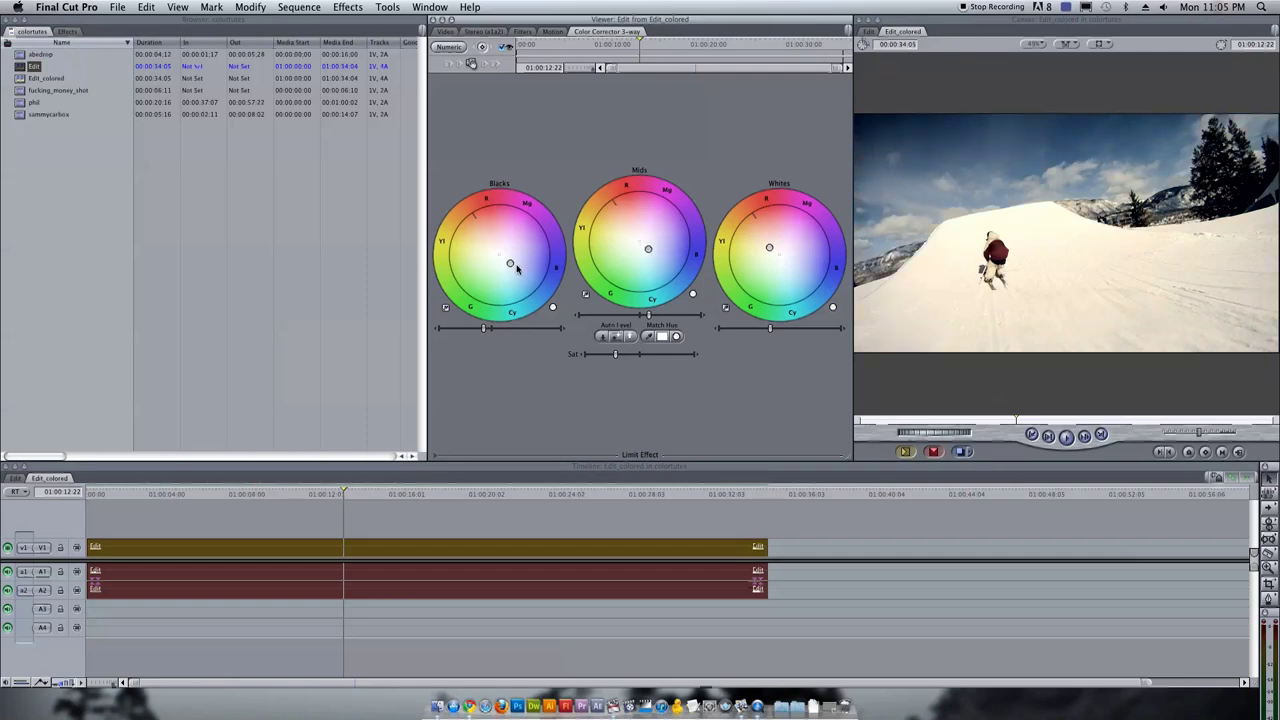
pyautogui.moveTo(517, 268); pyautogui.dragTo(501, 257)
pyautogui.click(412, 494)
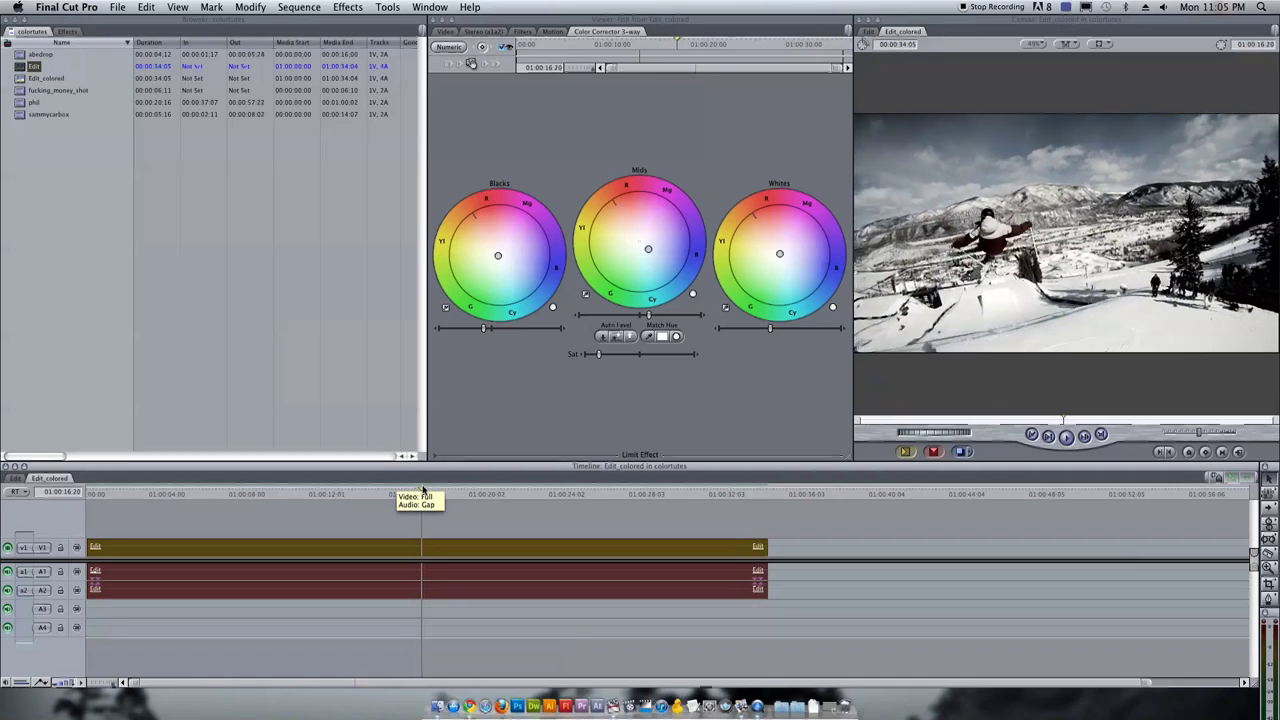
pyautogui.moveTo(438, 489); pyautogui.dragTo(498, 489)
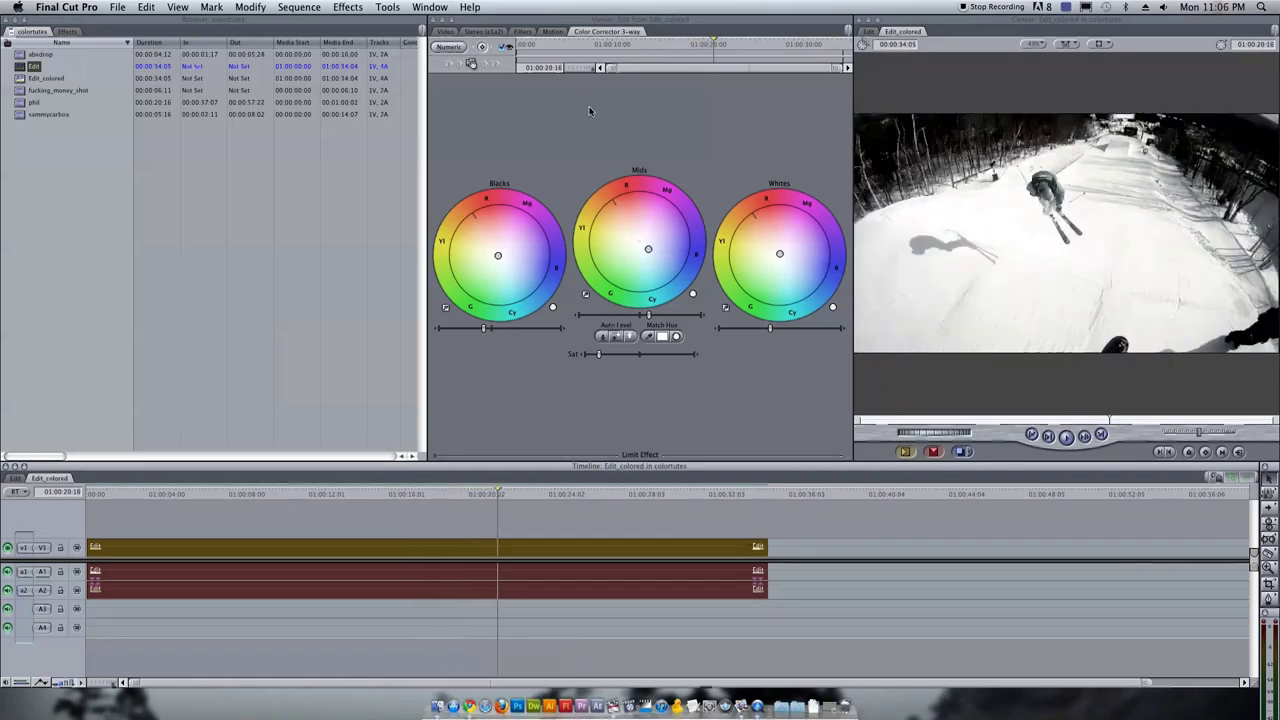
pyautogui.click(553, 308)
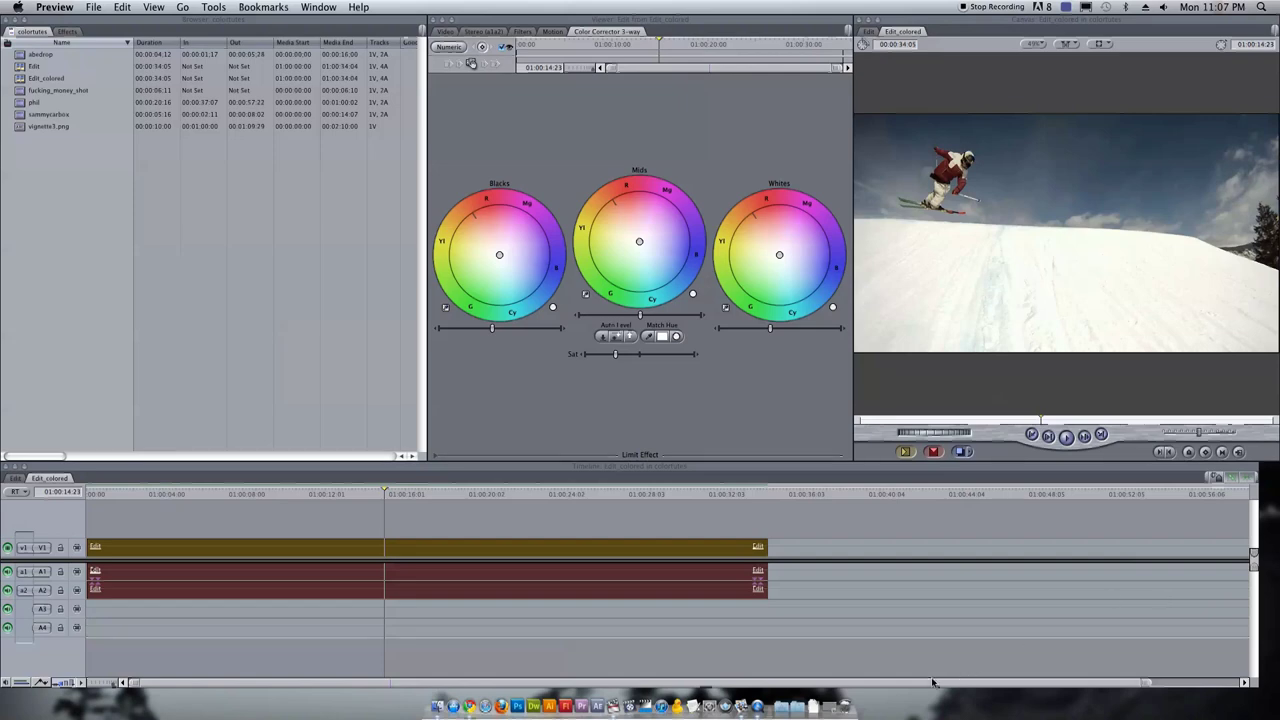
# Place vignette3.png on V2 above the edit and extend it to the edit's end
pyautogui.doubleClick(21, 128)
pyautogui.moveTo(21, 128); pyautogui.dragTo(136, 495)
pyautogui.click(95, 494)
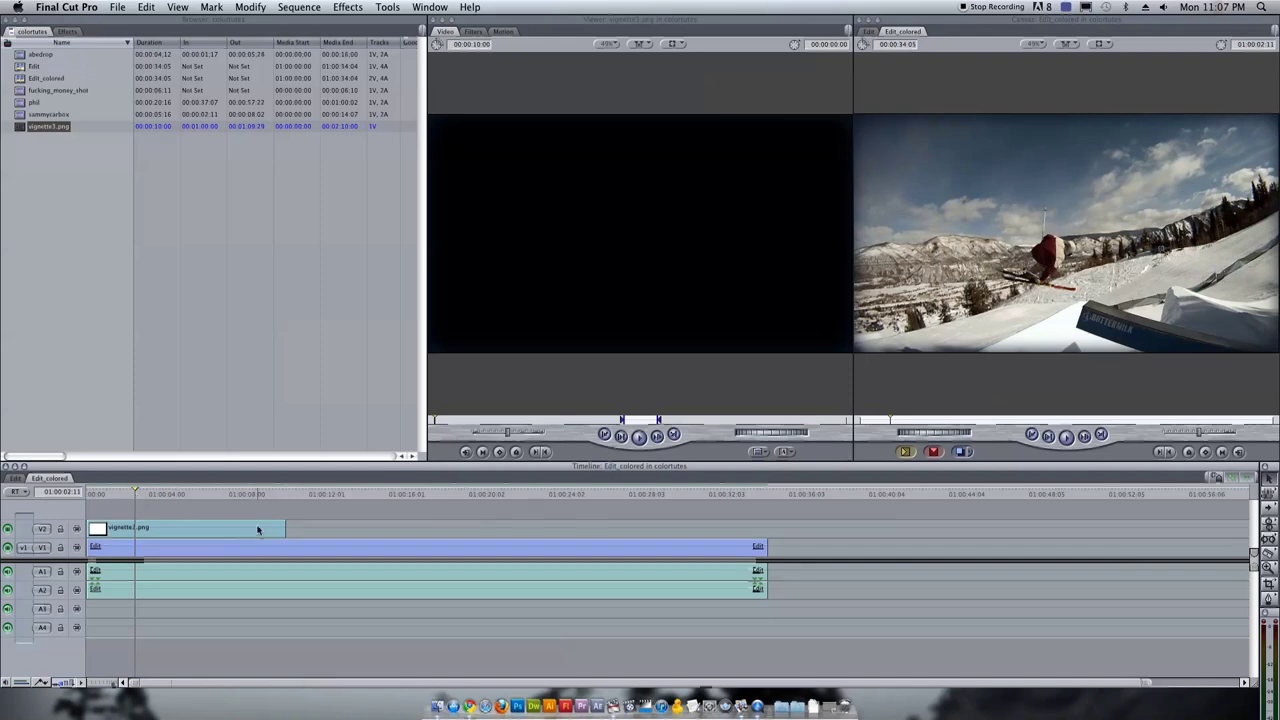
pyautogui.moveTo(283, 525); pyautogui.dragTo(765, 527)
# Check the overlay on the skier-in-the-air shot and open vignette3.png in Preview
pyautogui.moveTo(386, 495); pyautogui.dragTo(406, 497)
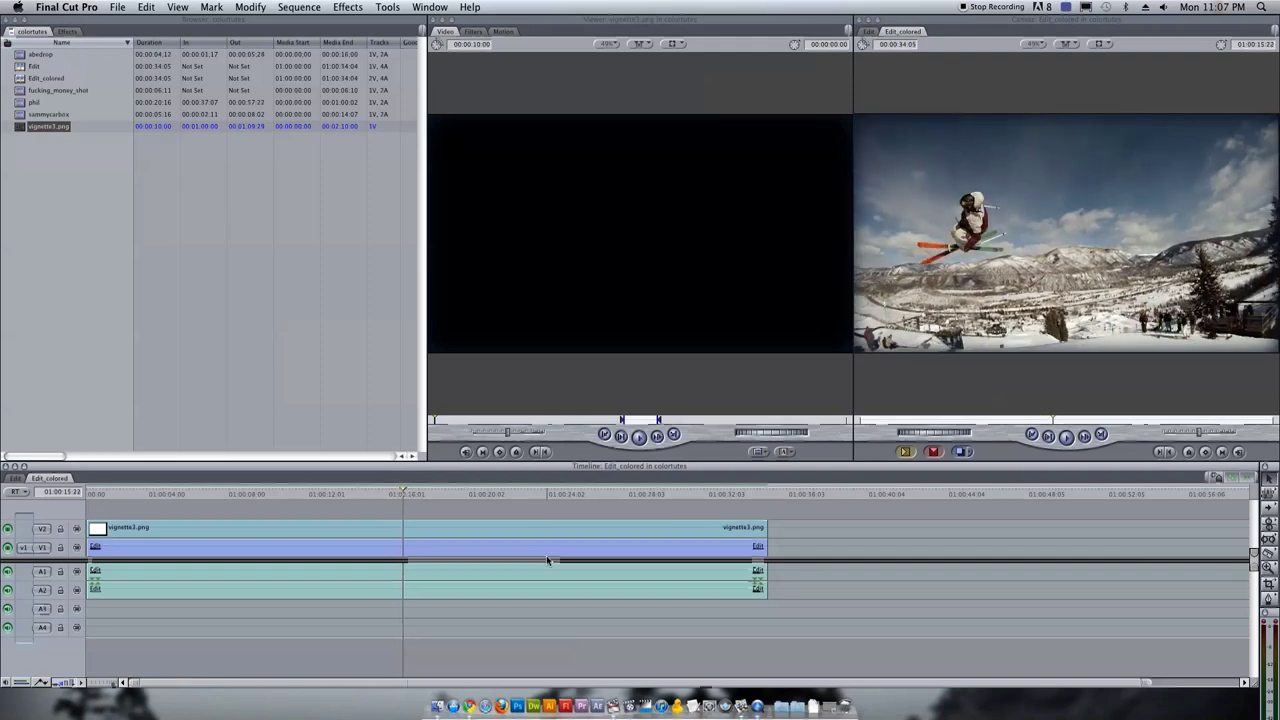
pyautogui.click(821, 706)
pyautogui.click(823, 650)
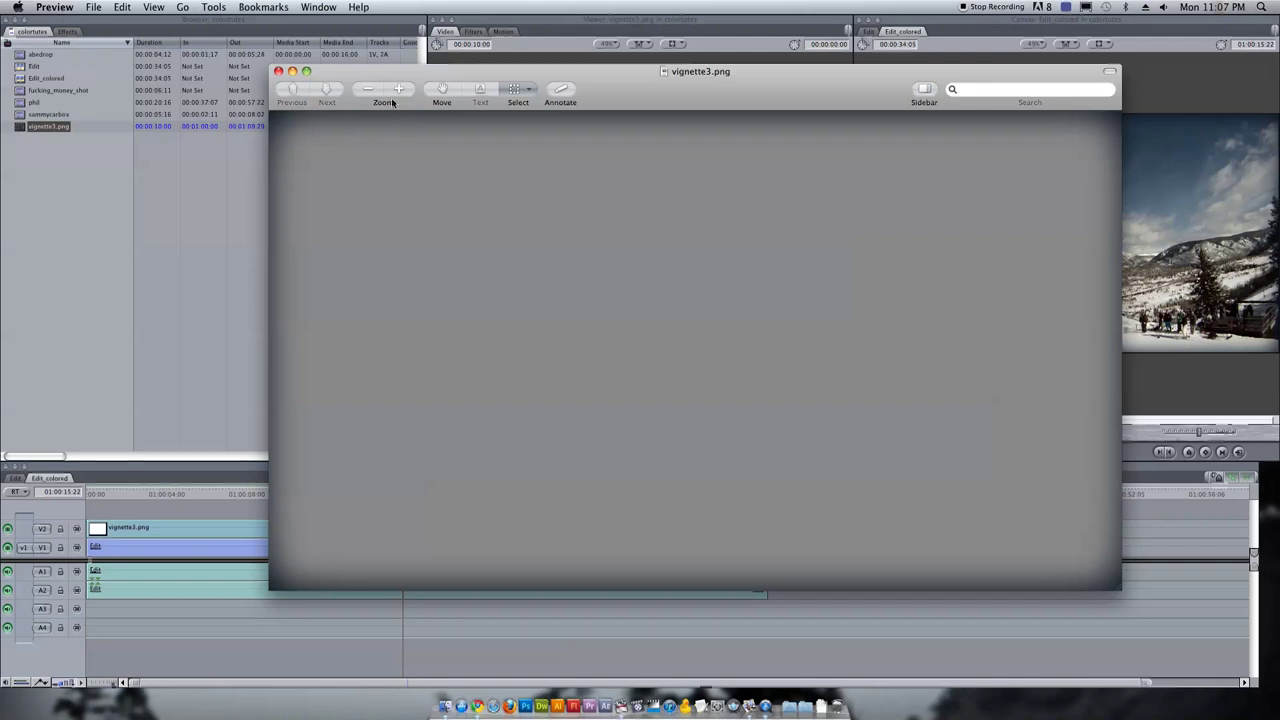
# Close Preview and set the vignette3.png clip's Motion opacity to 30
pyautogui.click(278, 71)
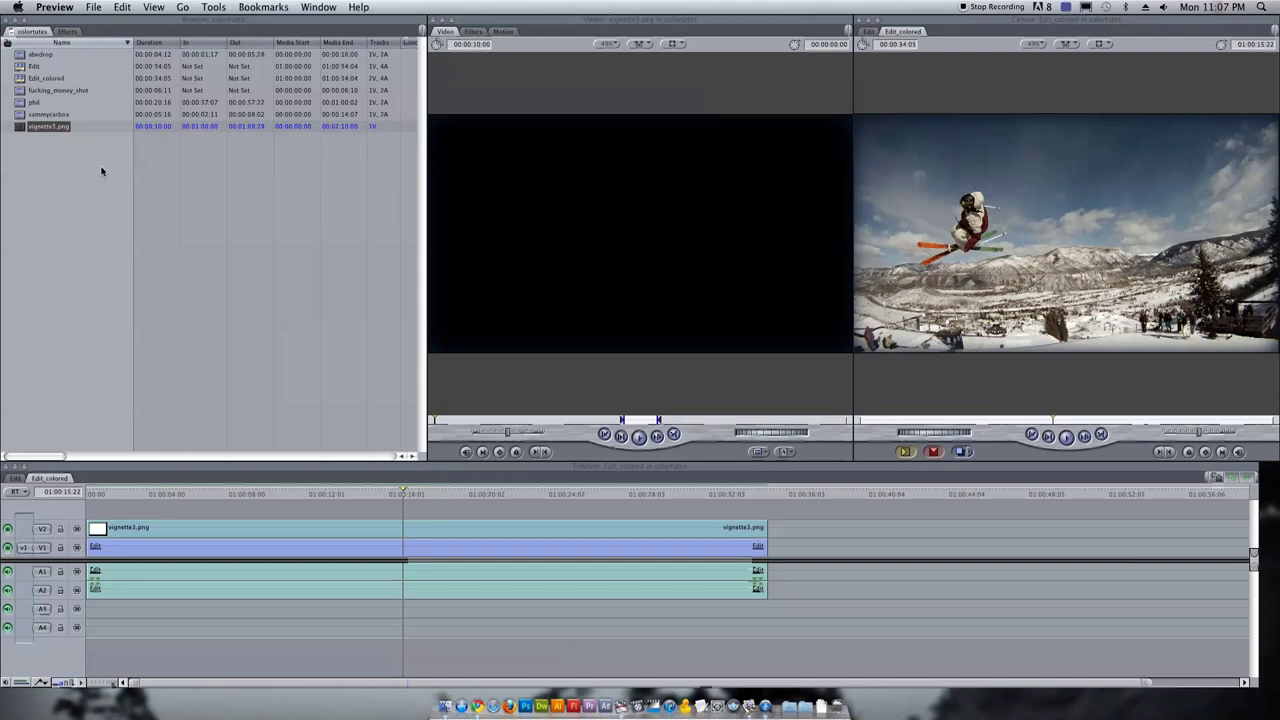
pyautogui.click(362, 528)
pyautogui.doubleClick(395, 528)
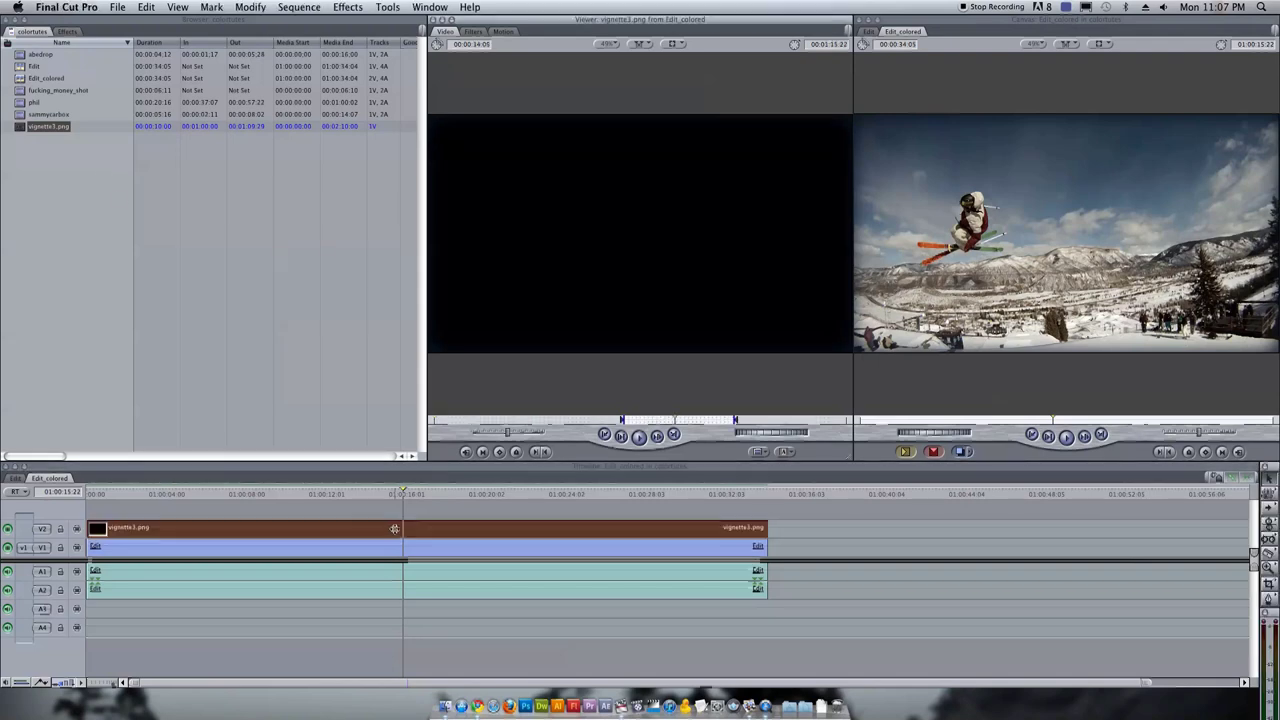
pyautogui.click(503, 32)
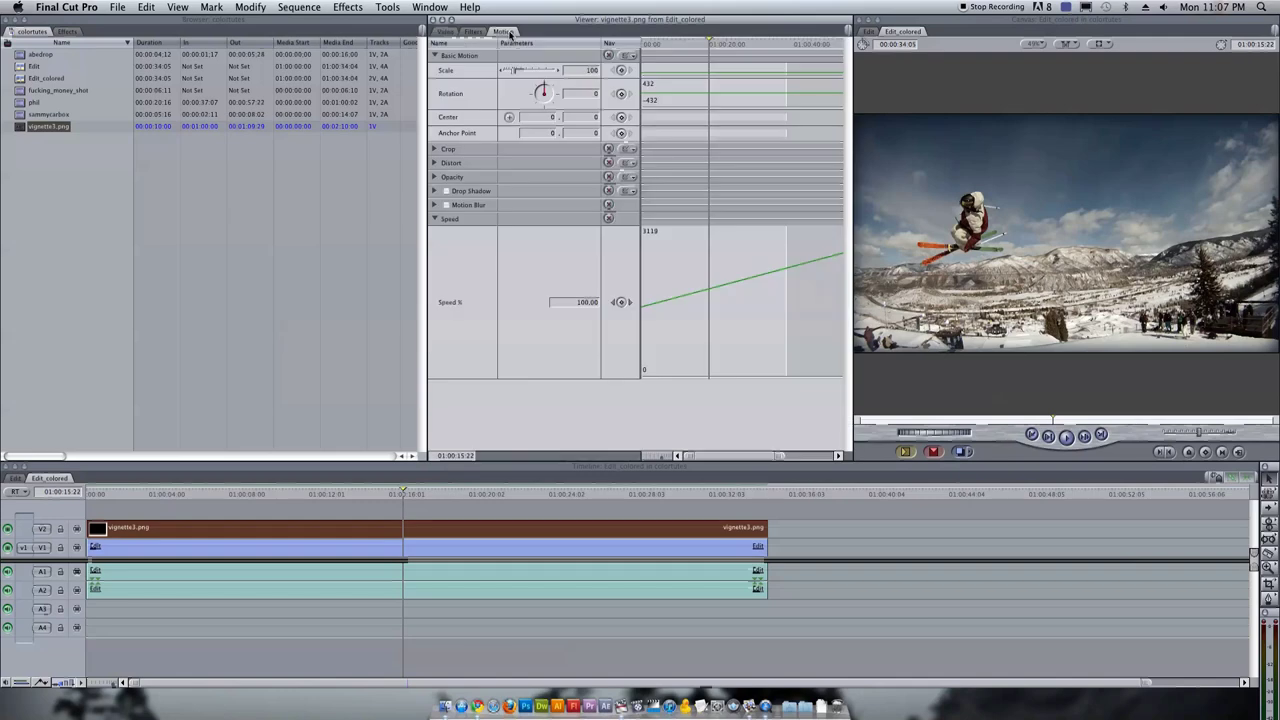
pyautogui.click(434, 177)
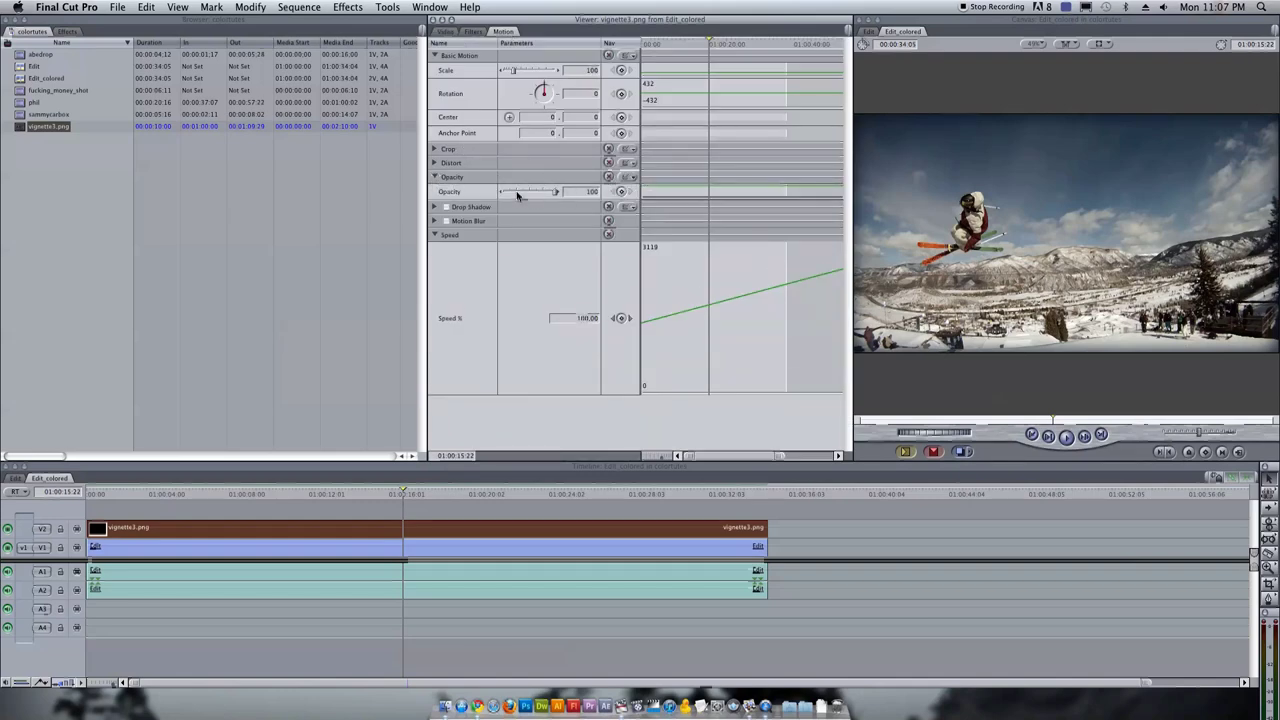
pyautogui.click(518, 192)
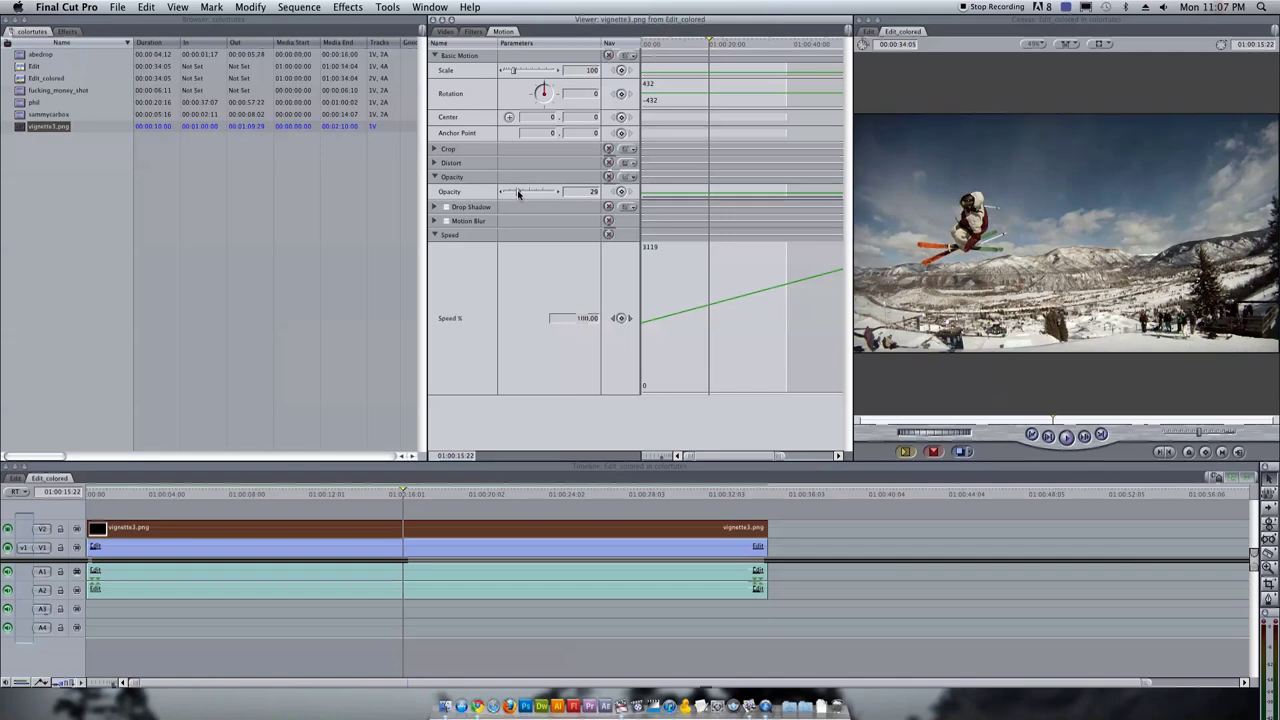
pyautogui.moveTo(518, 192); pyautogui.dragTo(519, 193)
pyautogui.click(507, 501)
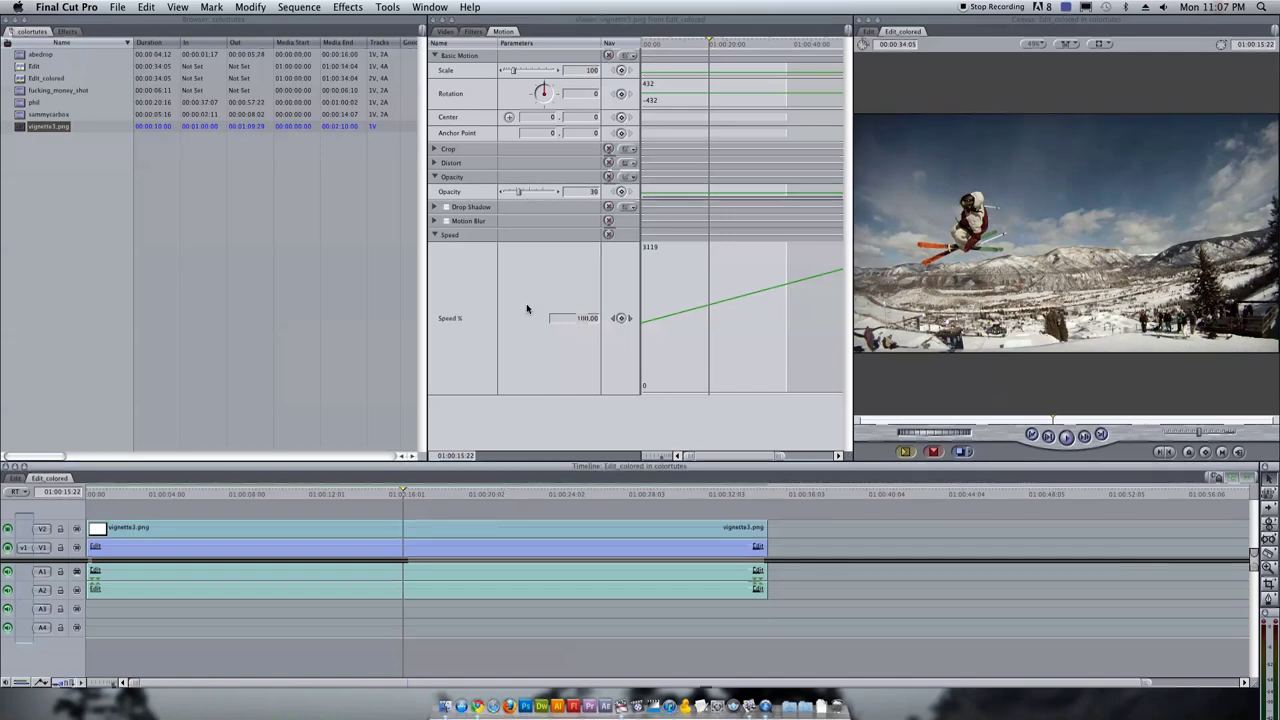
pyautogui.click(521, 529)
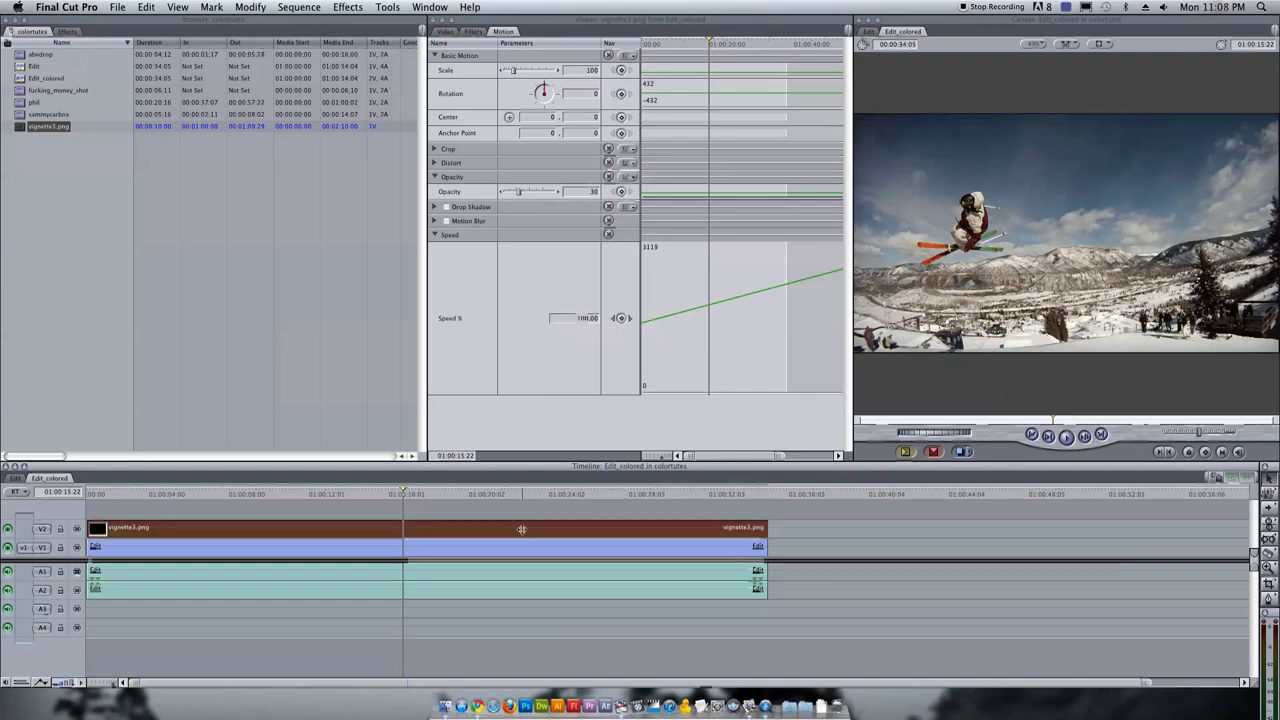
pyautogui.click(15, 478)
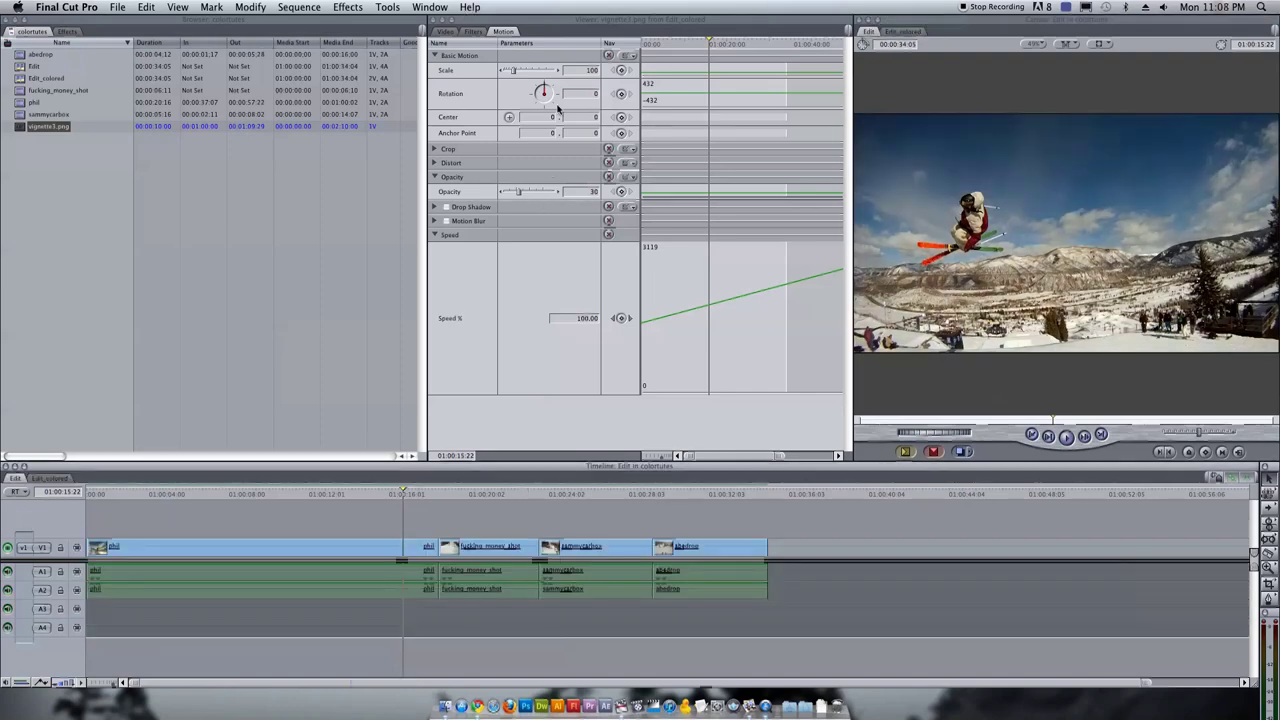
# Switch from the Edit sequence back to the graded Edit_colored sequence
pyautogui.click(50, 478)
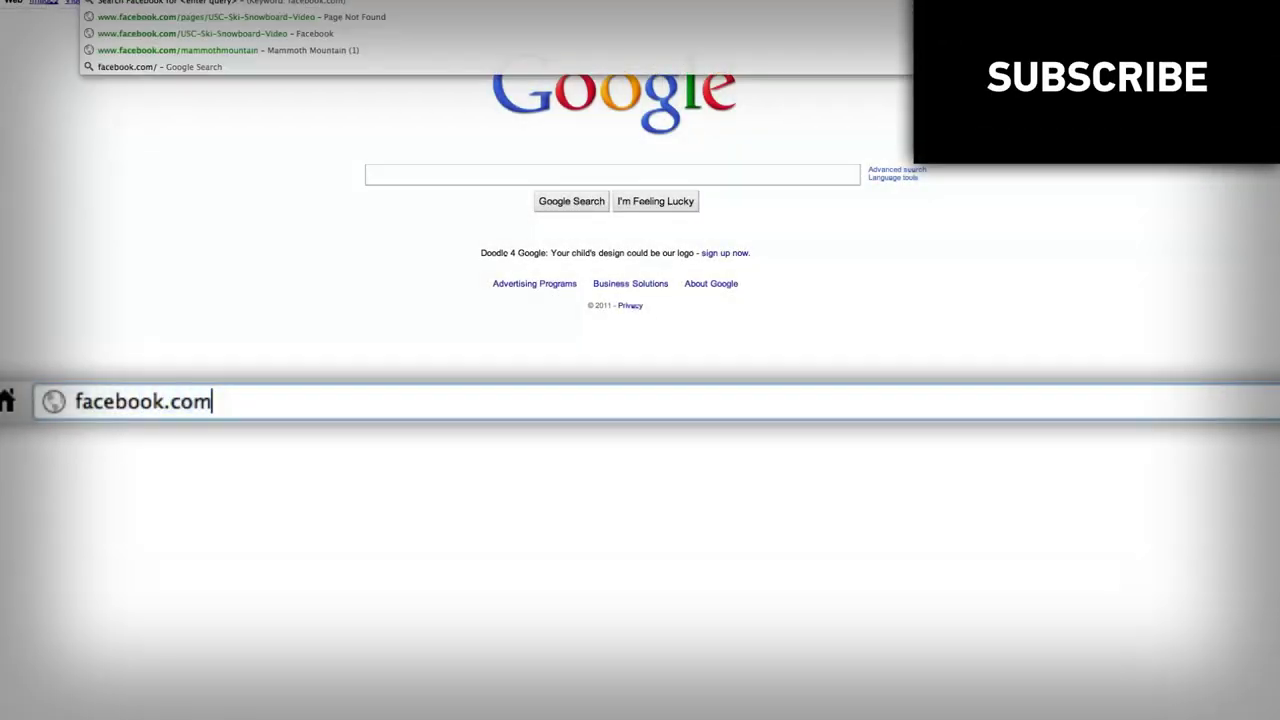
# Load facebook.com/USCSki, then start entering twitter.com/#!/USCSki as the next address
pyautogui.write('USC')
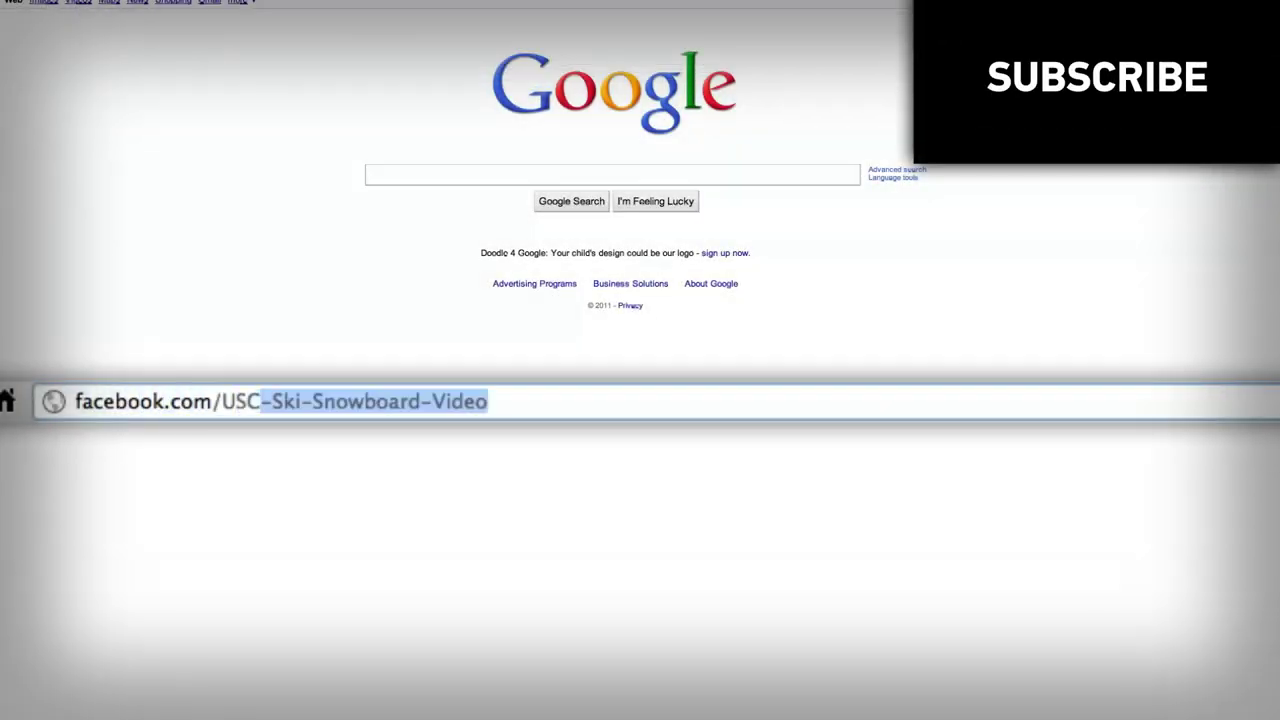
pyautogui.write('Ski')
pyautogui.press('Return')
pyautogui.click(451, 403)
pyautogui.write('twitter.com')
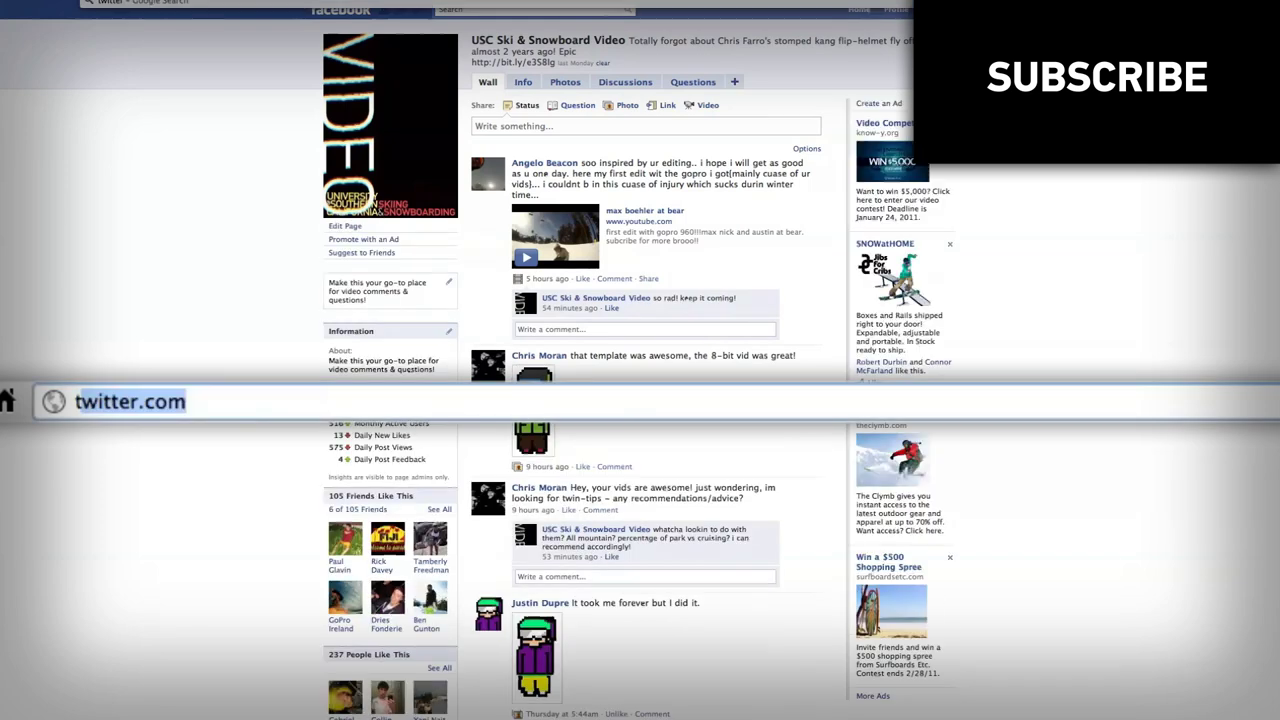
pyautogui.write('/#!/USCSki')
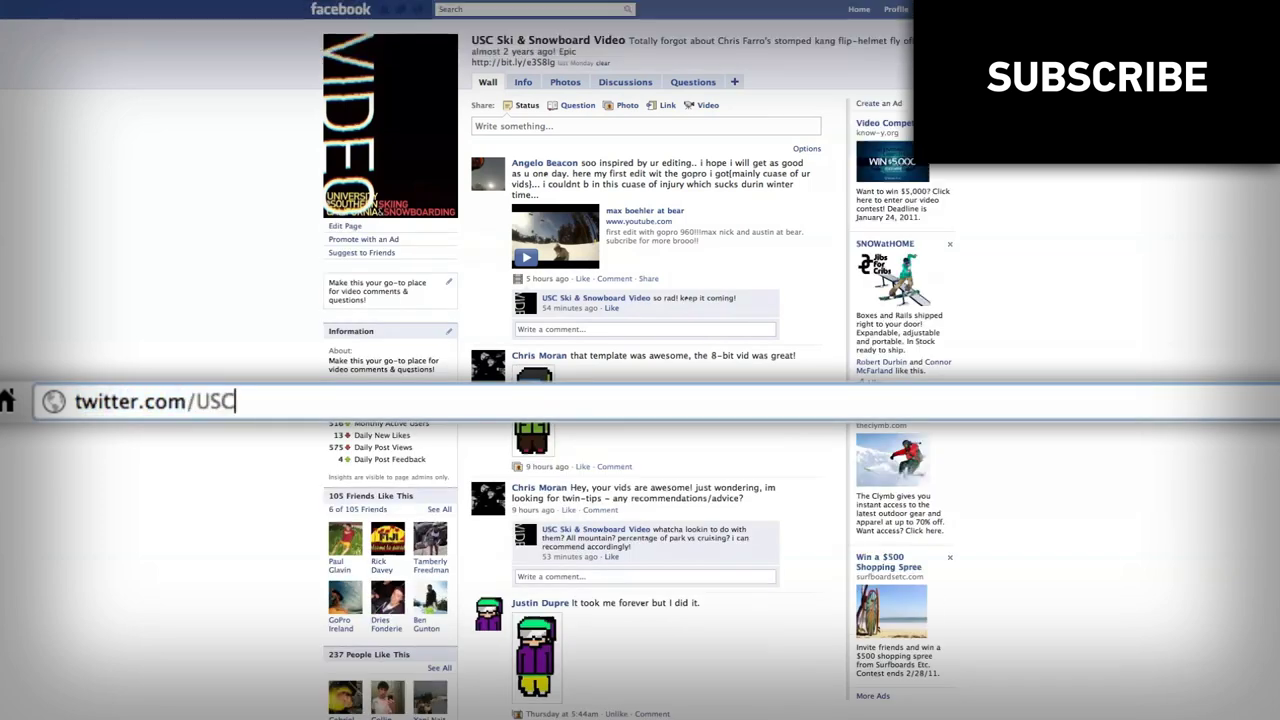